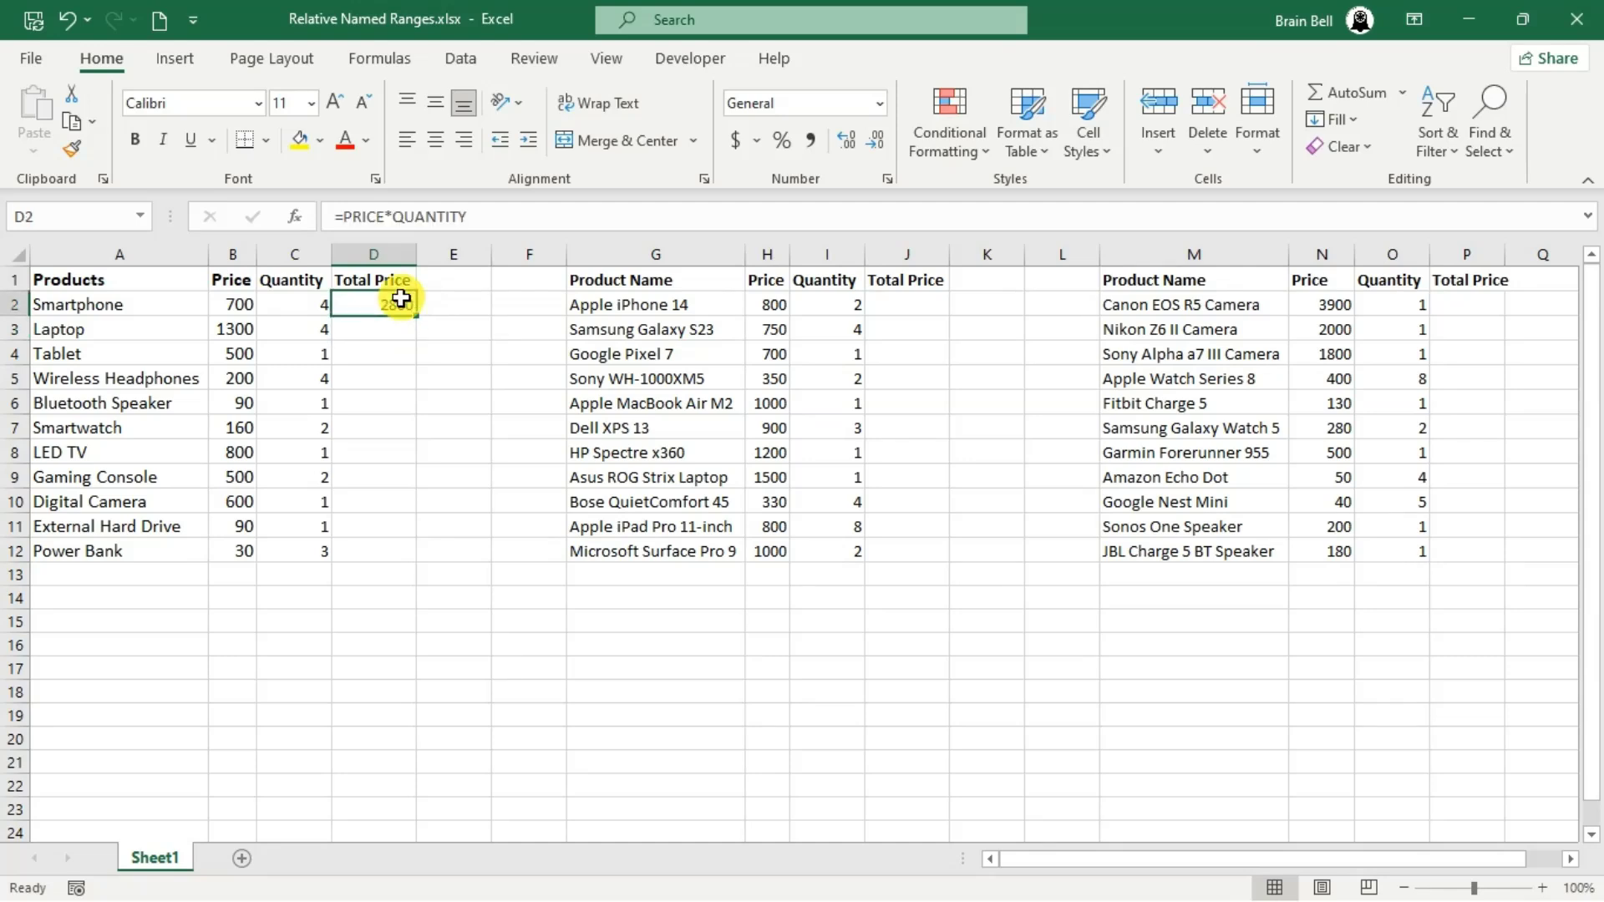
# - Fill the Total Price formula from D2 down through D12 and inspect the copied formulas in D4, D11 and D12
pyautogui.doubleClick(416, 316)
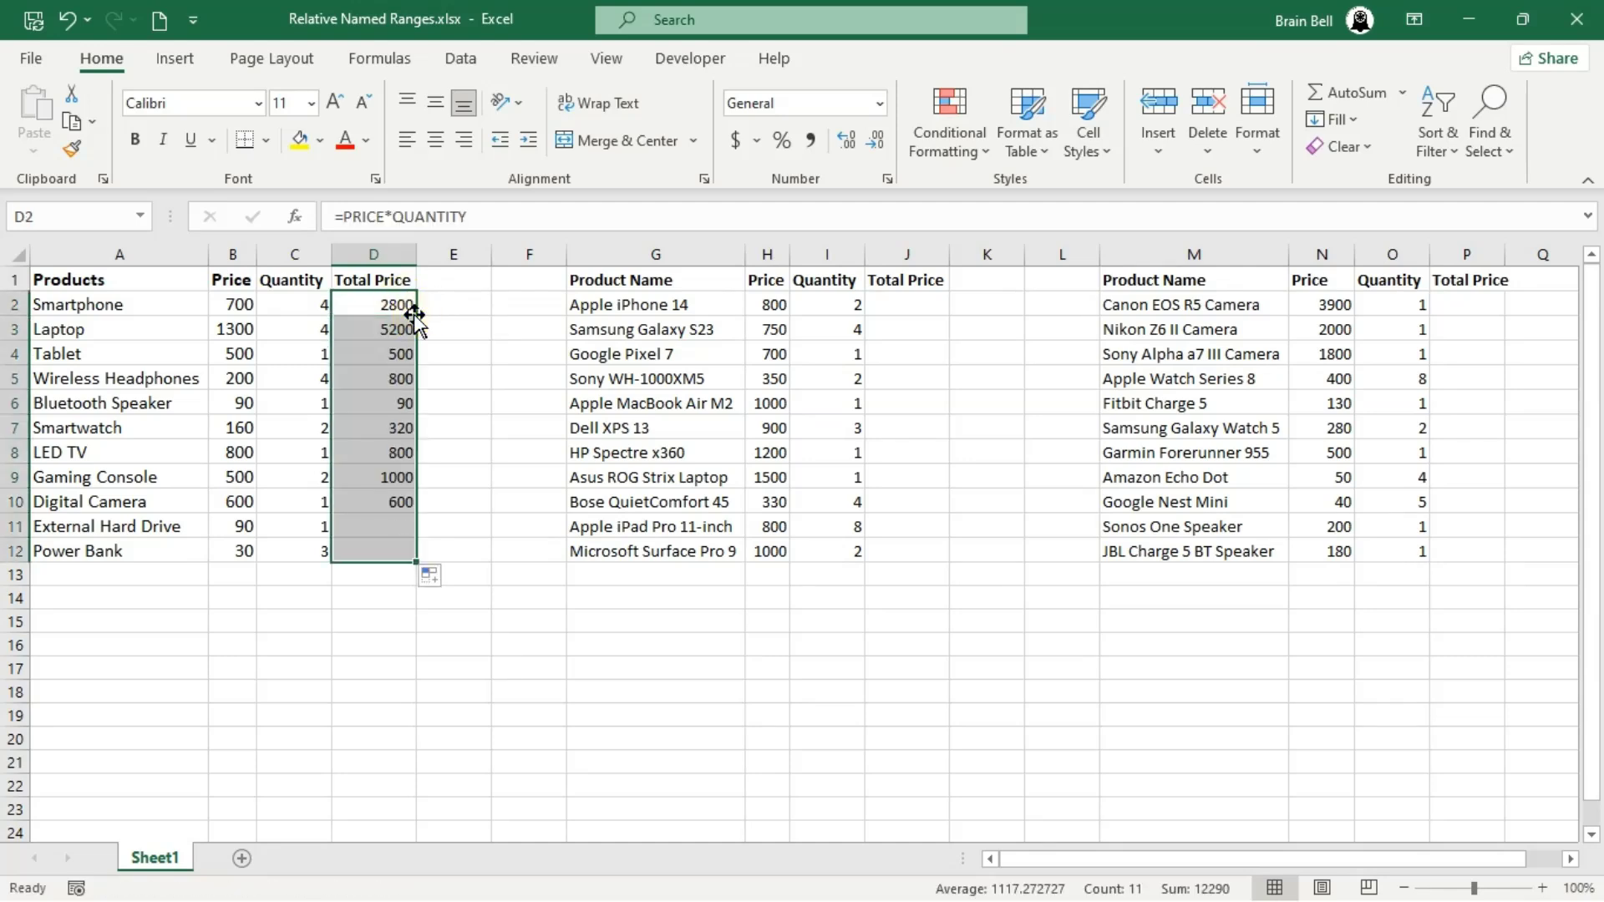
pyautogui.doubleClick(394, 354)
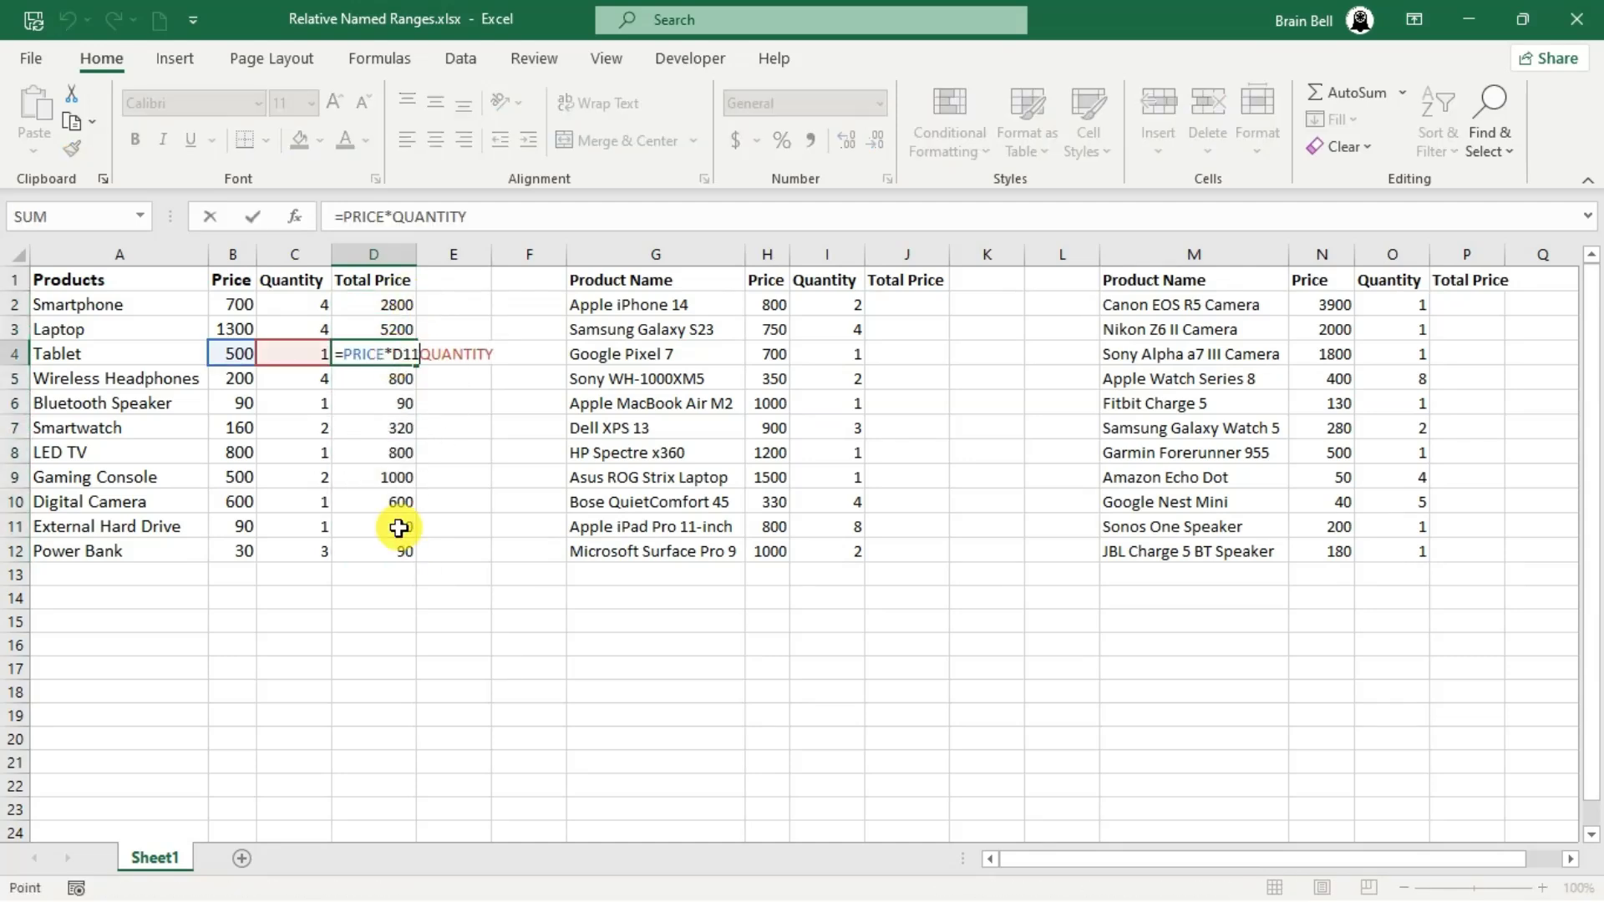
pyautogui.doubleClick(399, 526)
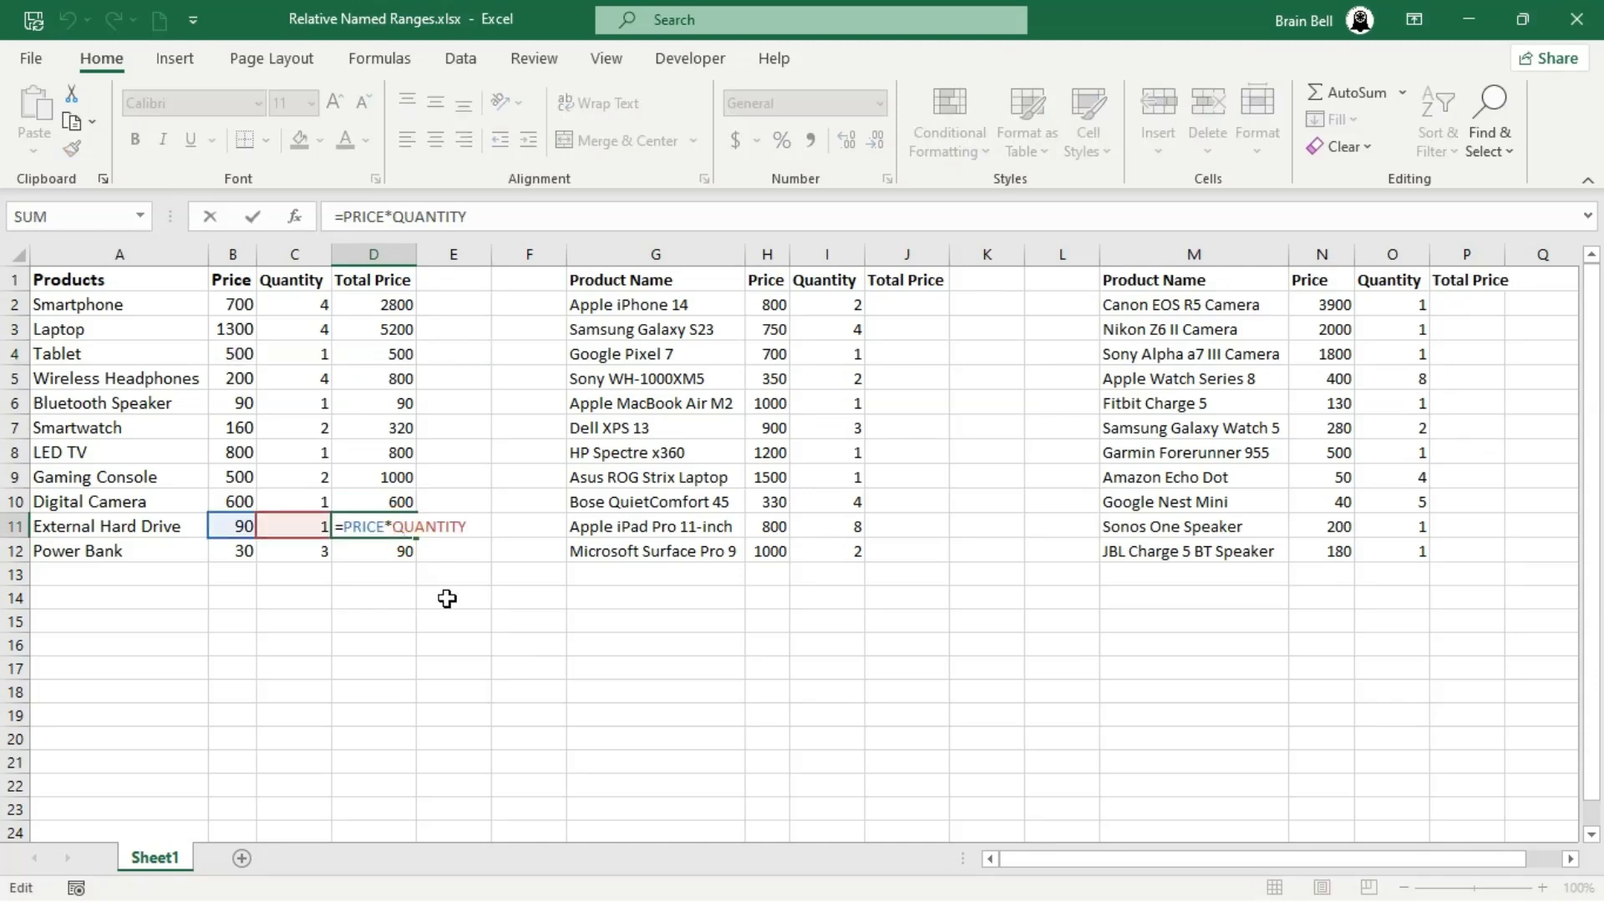
pyautogui.press('Escape')
pyautogui.doubleClick(393, 548)
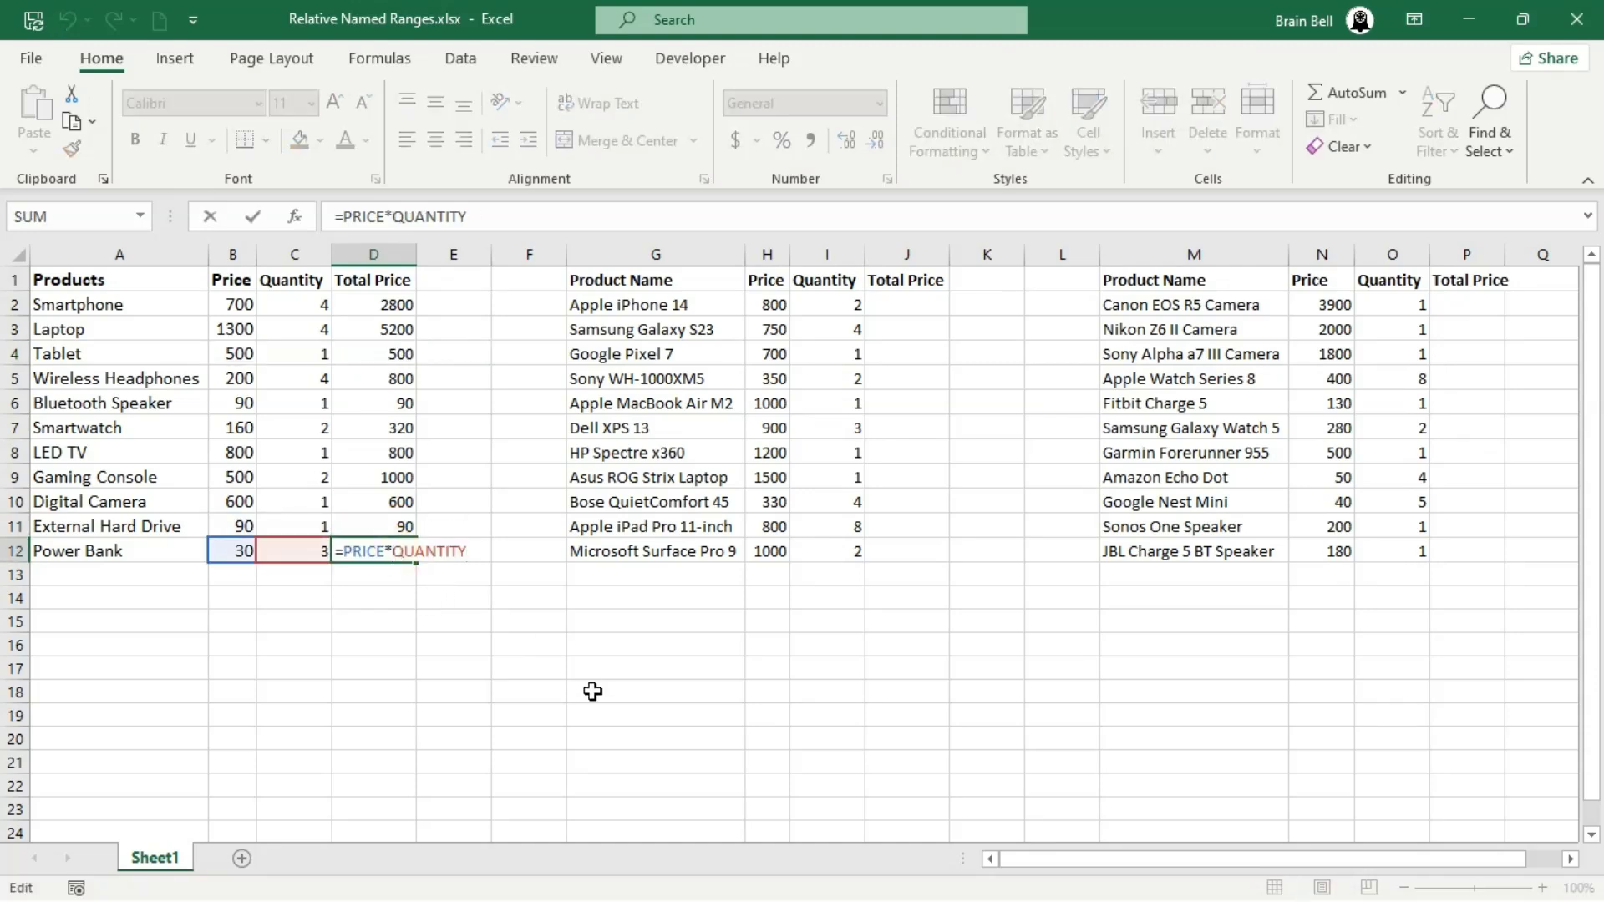
pyautogui.press('Escape')
# - Enter =PRICE*QUANTITY in J2 and fill it down the second table's Total Price column through J12
pyautogui.click(900, 303)
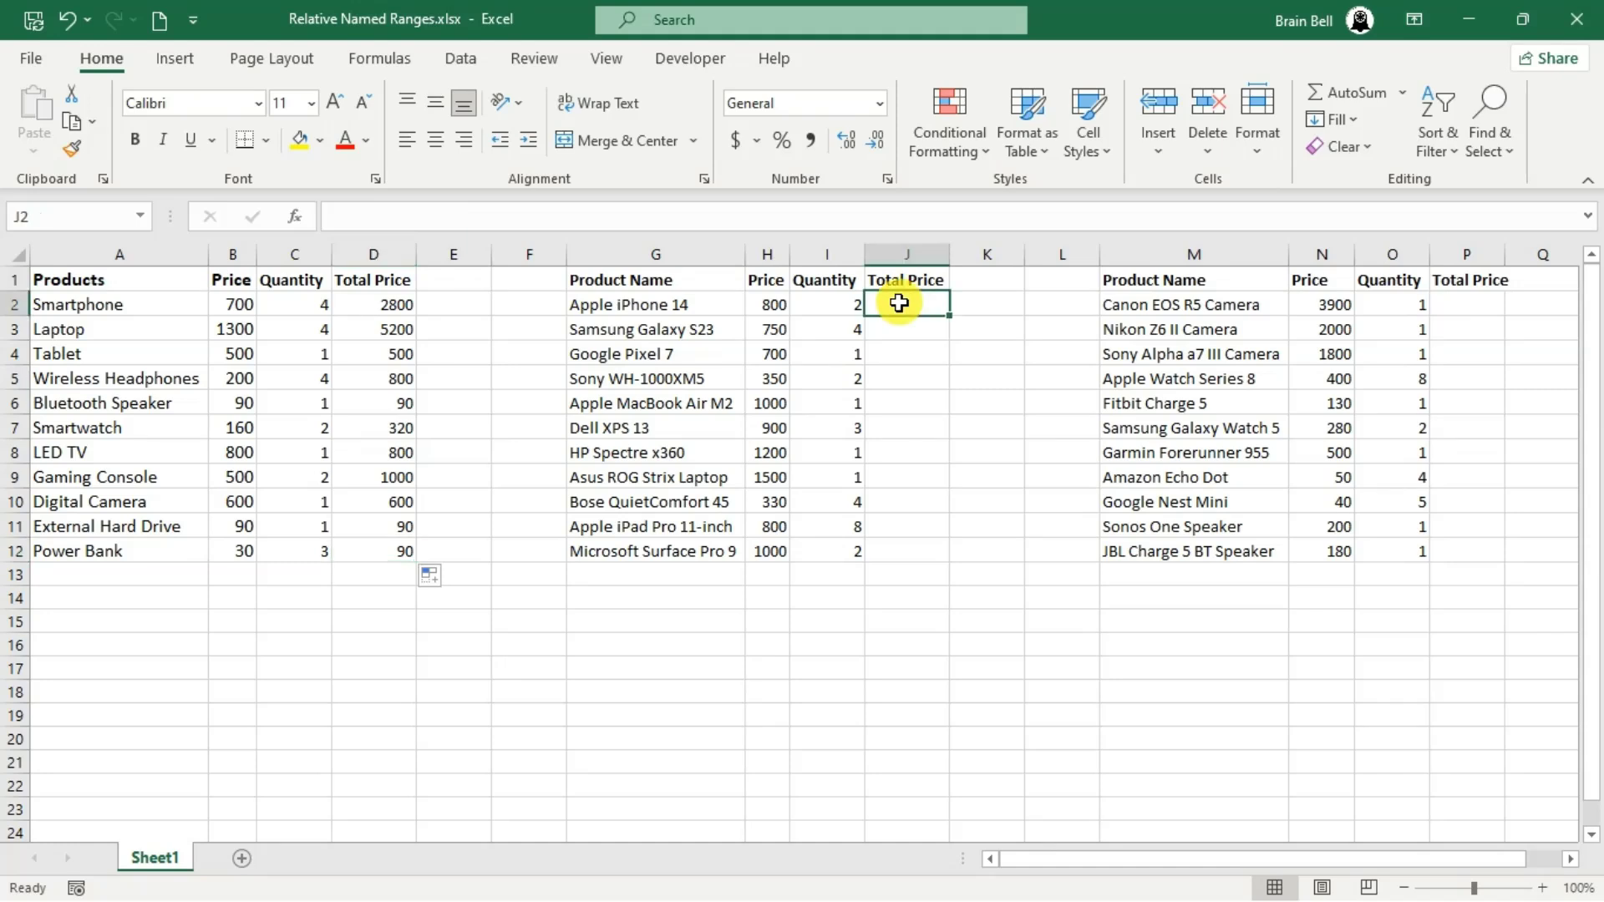
pyautogui.write('=PRI')
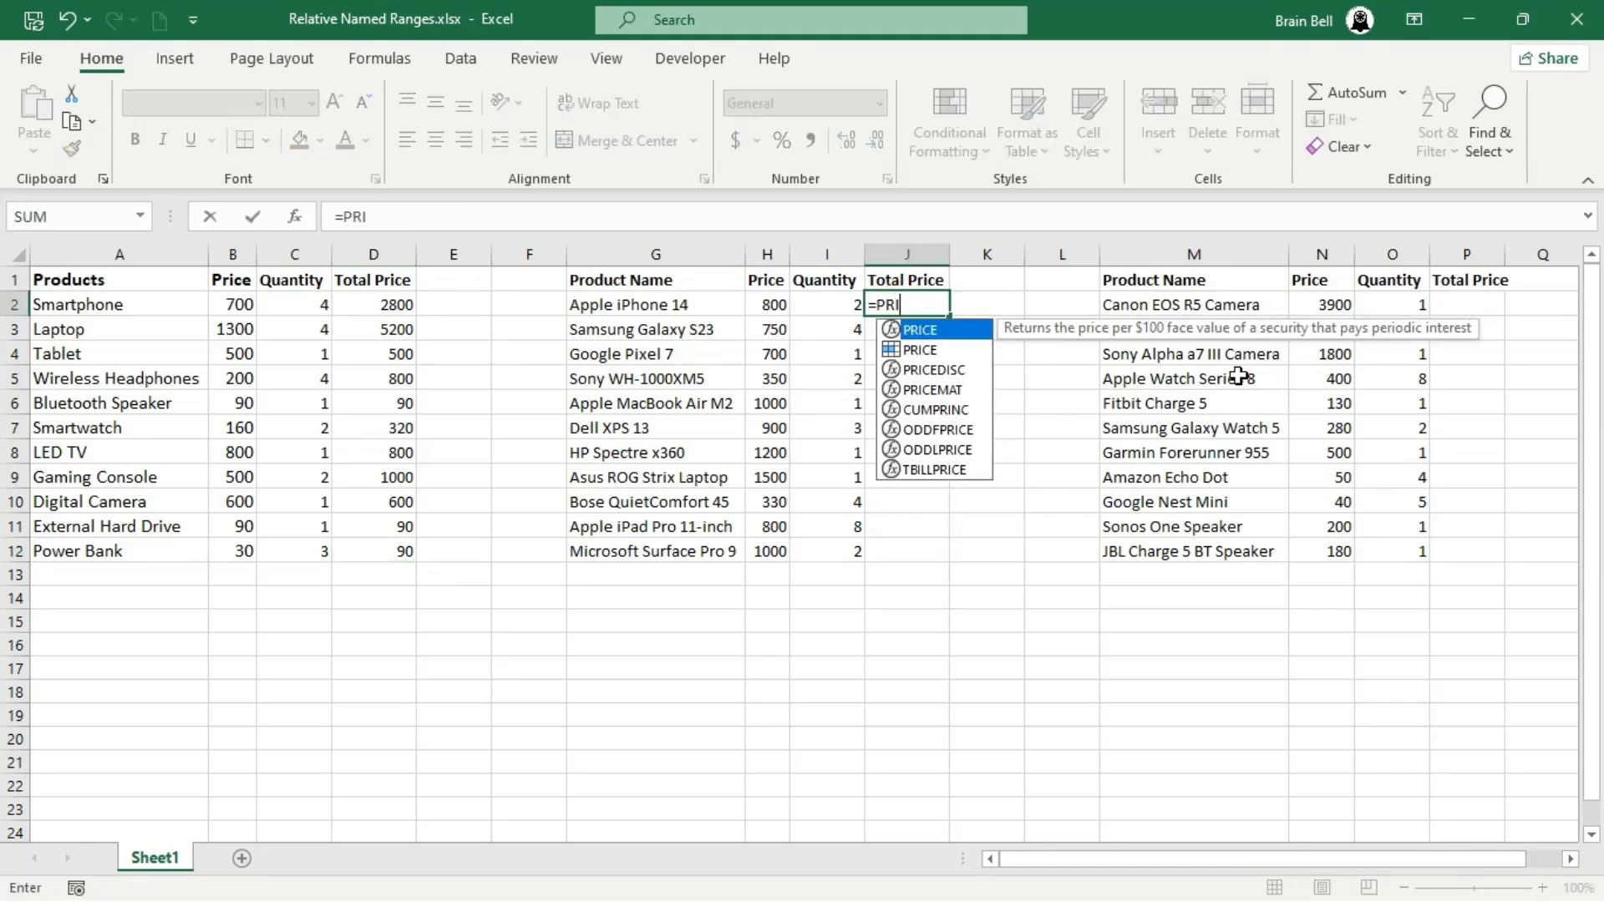
pyautogui.write('CE*QUANTITY')
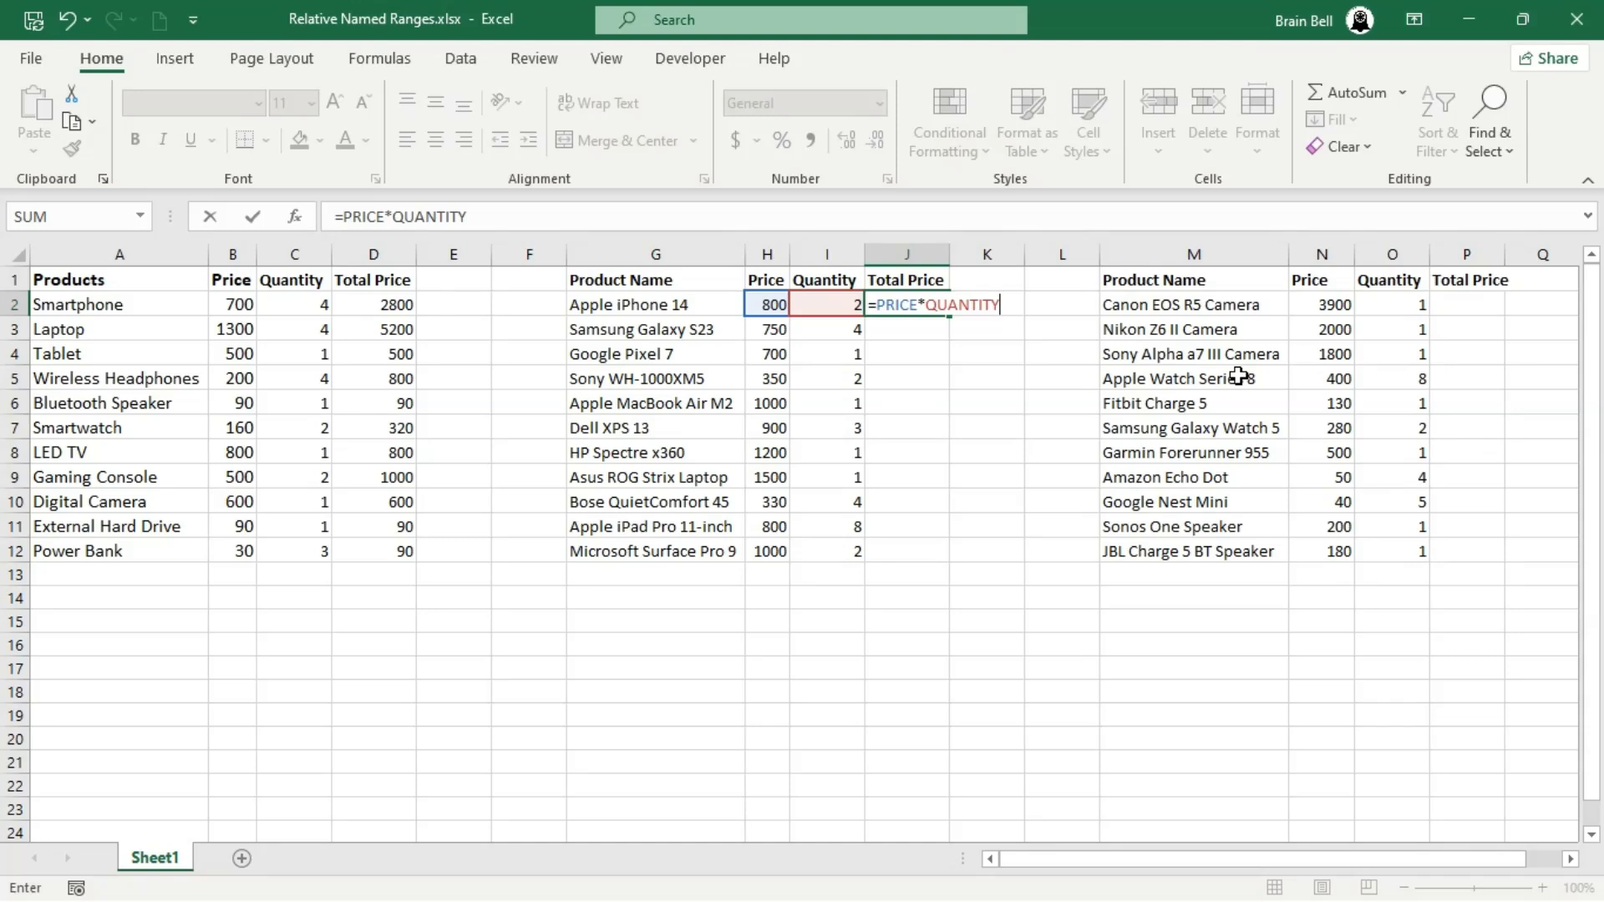
pyautogui.press('Return')
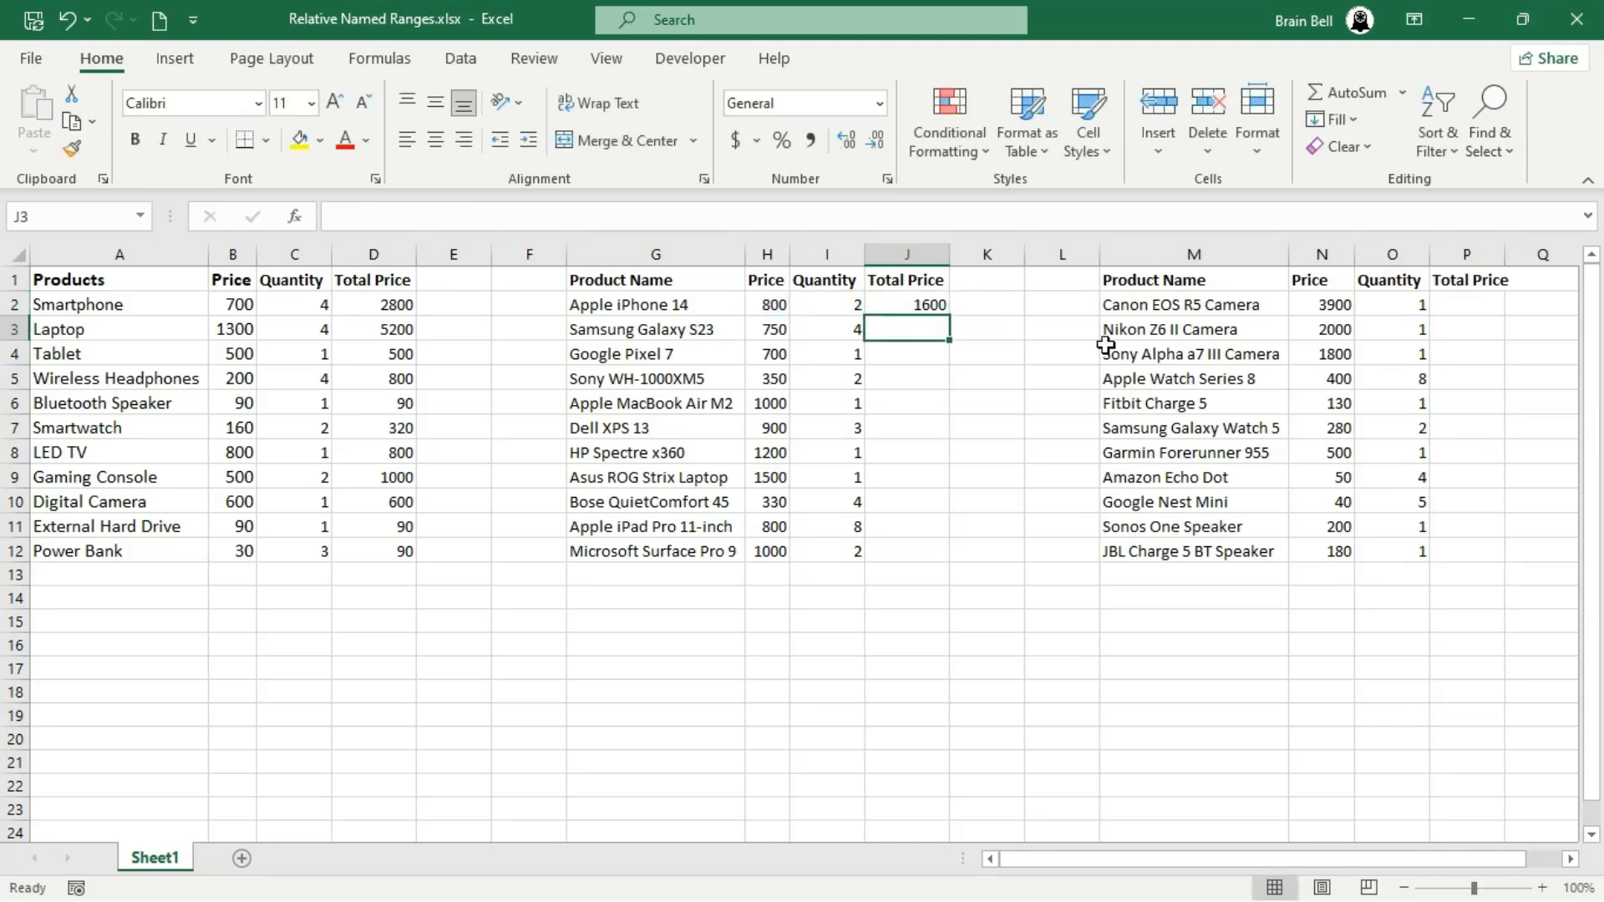
pyautogui.click(924, 302)
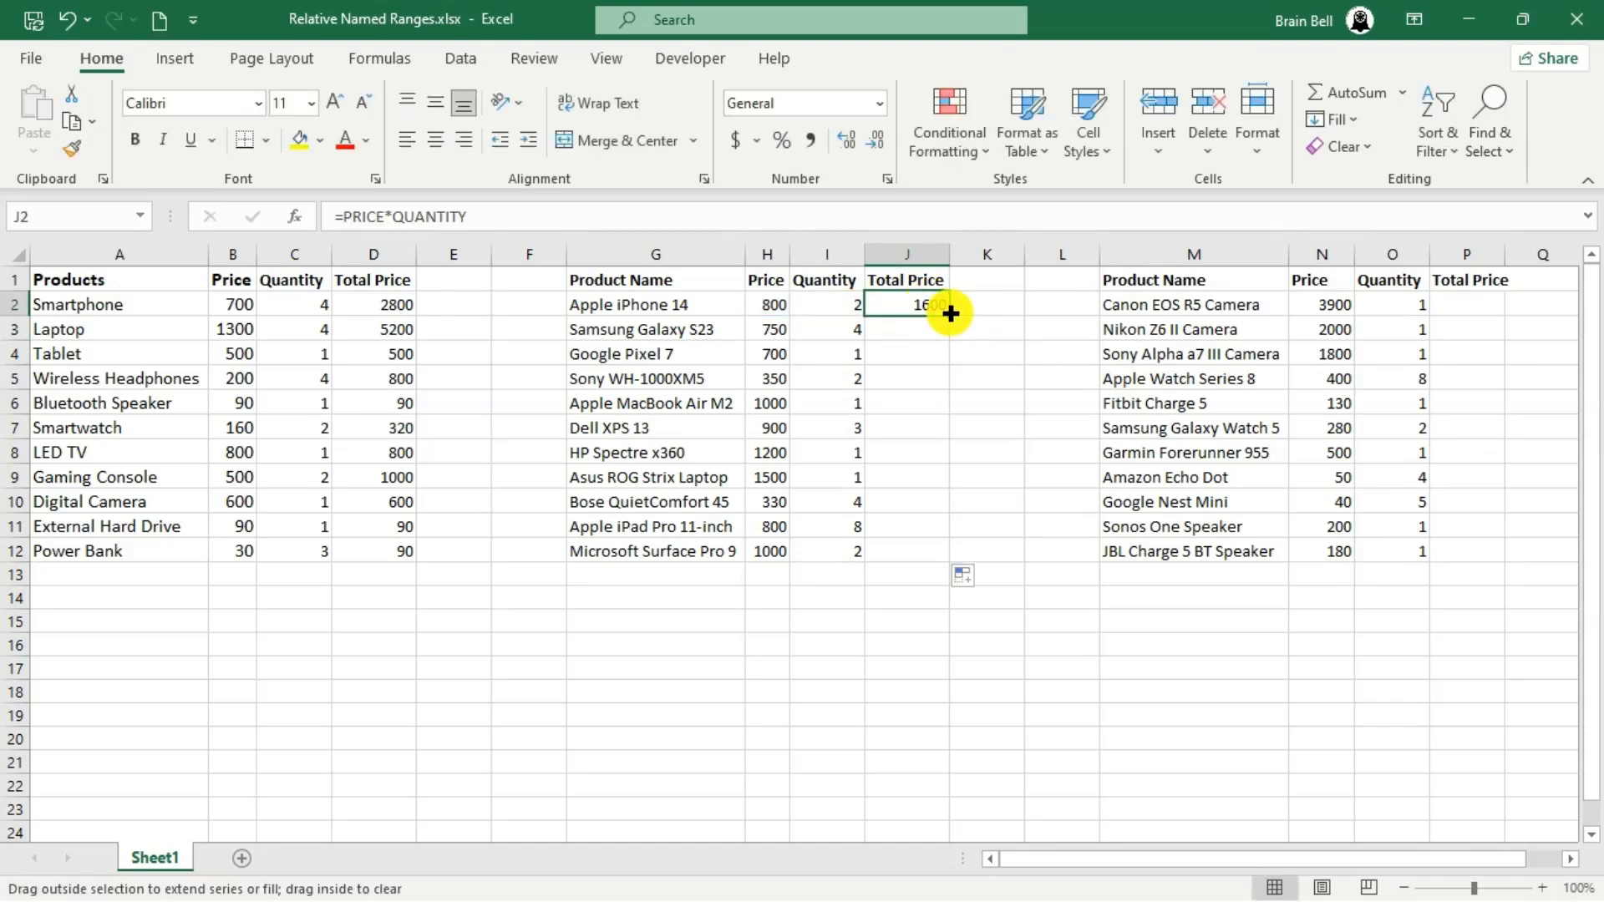
pyautogui.doubleClick(950, 316)
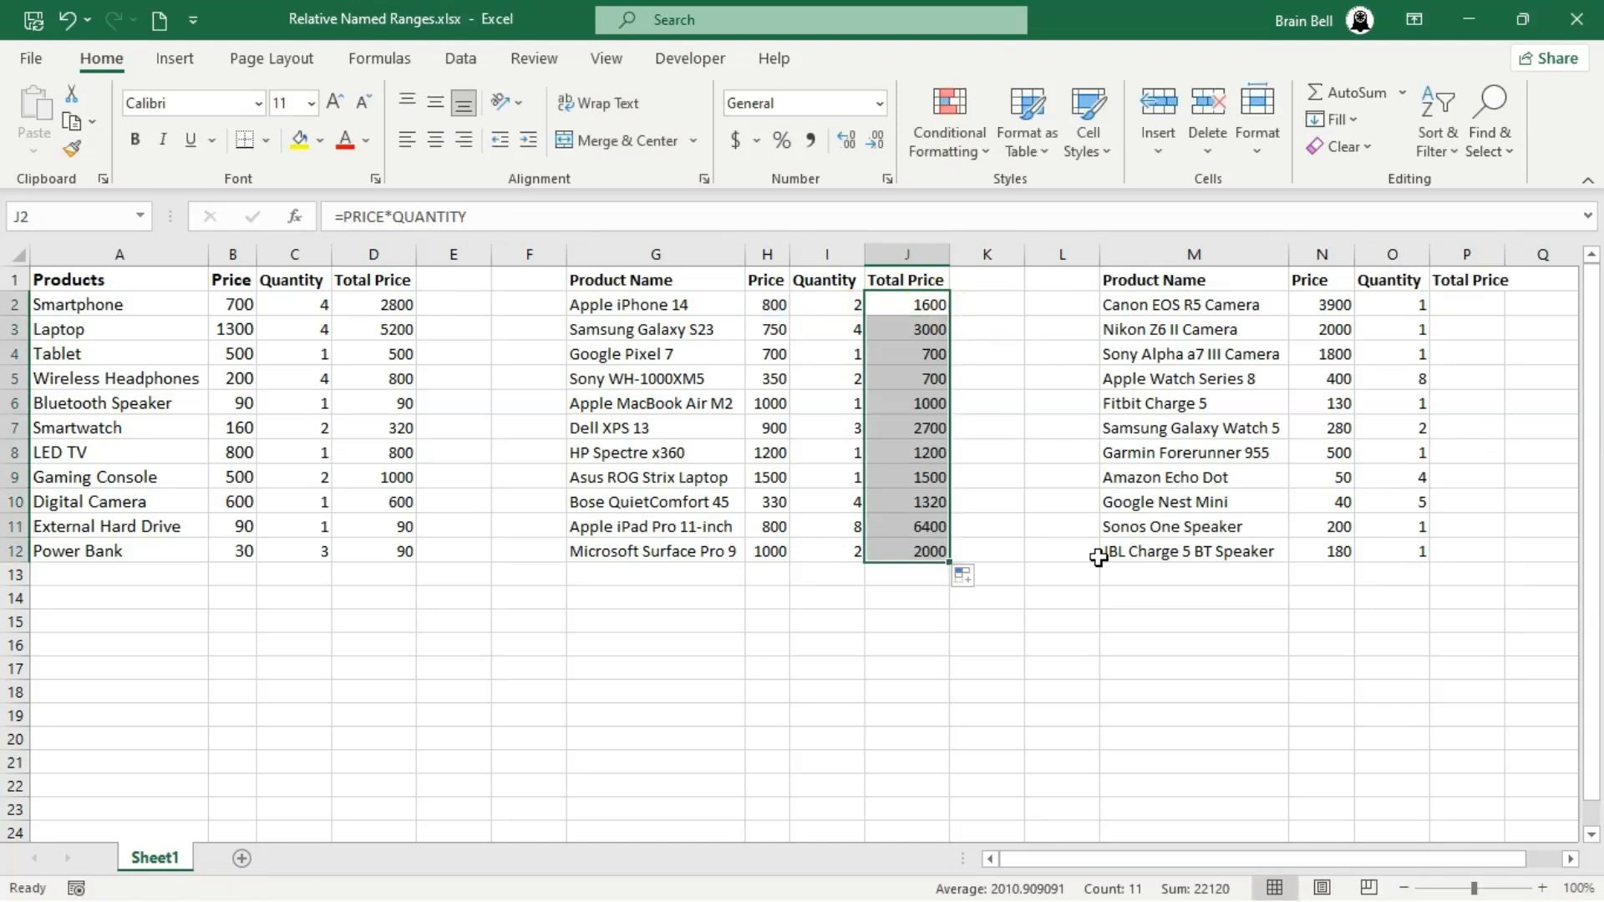
# - Inspect which cells the Total Price formulas in J4, J11 and J12 refer to, leaving them unedited
pyautogui.click(923, 351)
pyautogui.doubleClick(924, 353)
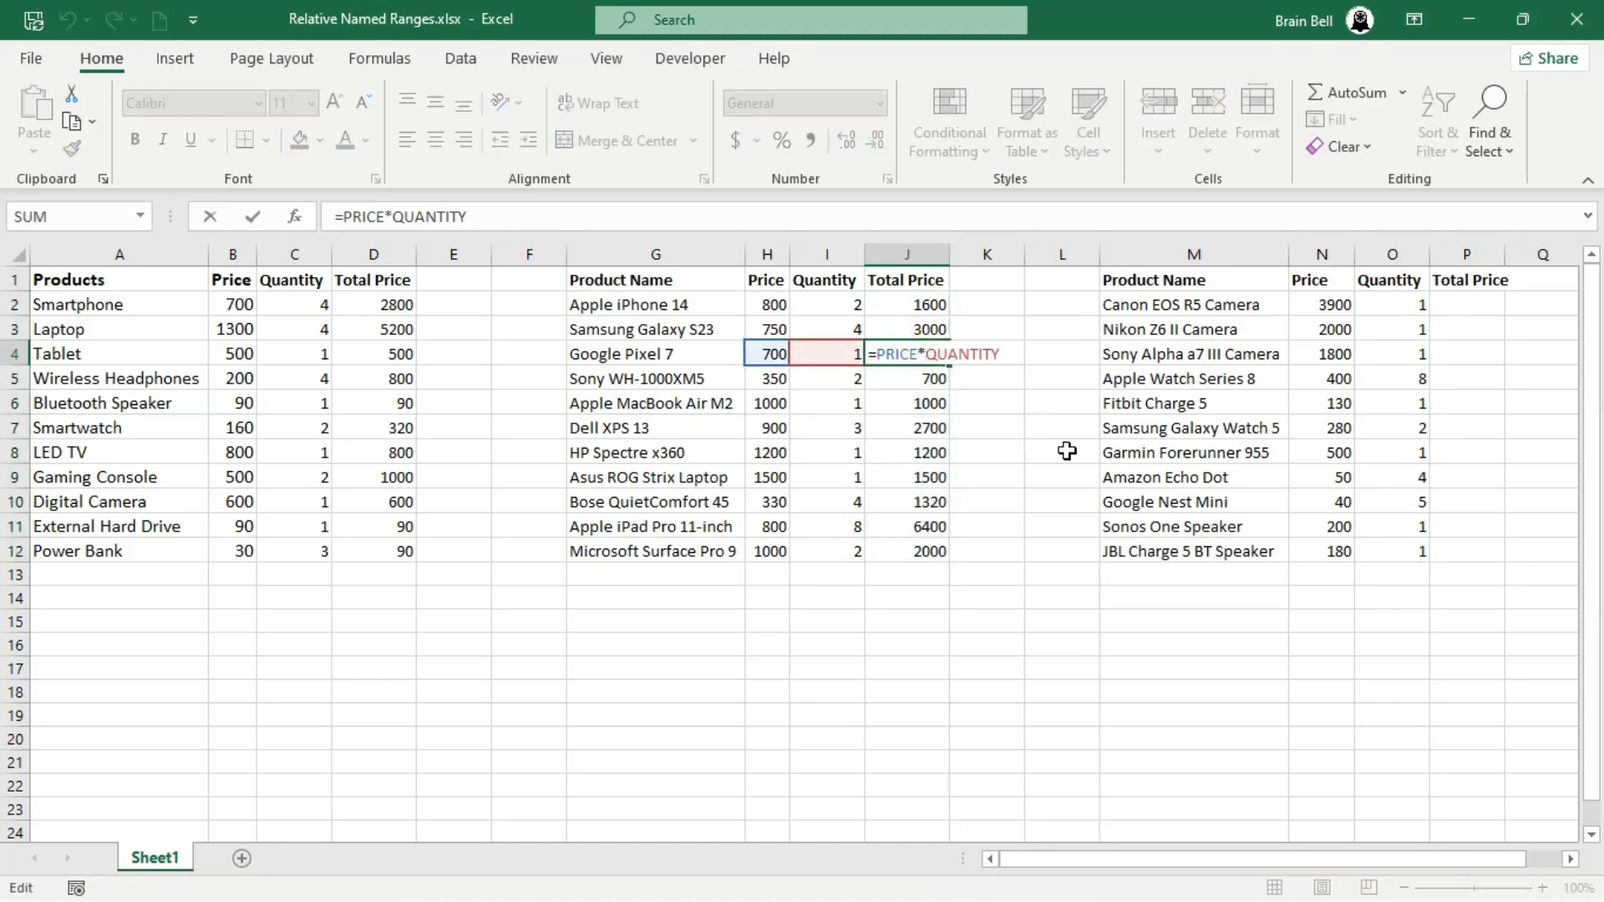
pyautogui.press('Escape')
pyautogui.click(928, 526)
pyautogui.doubleClick(927, 527)
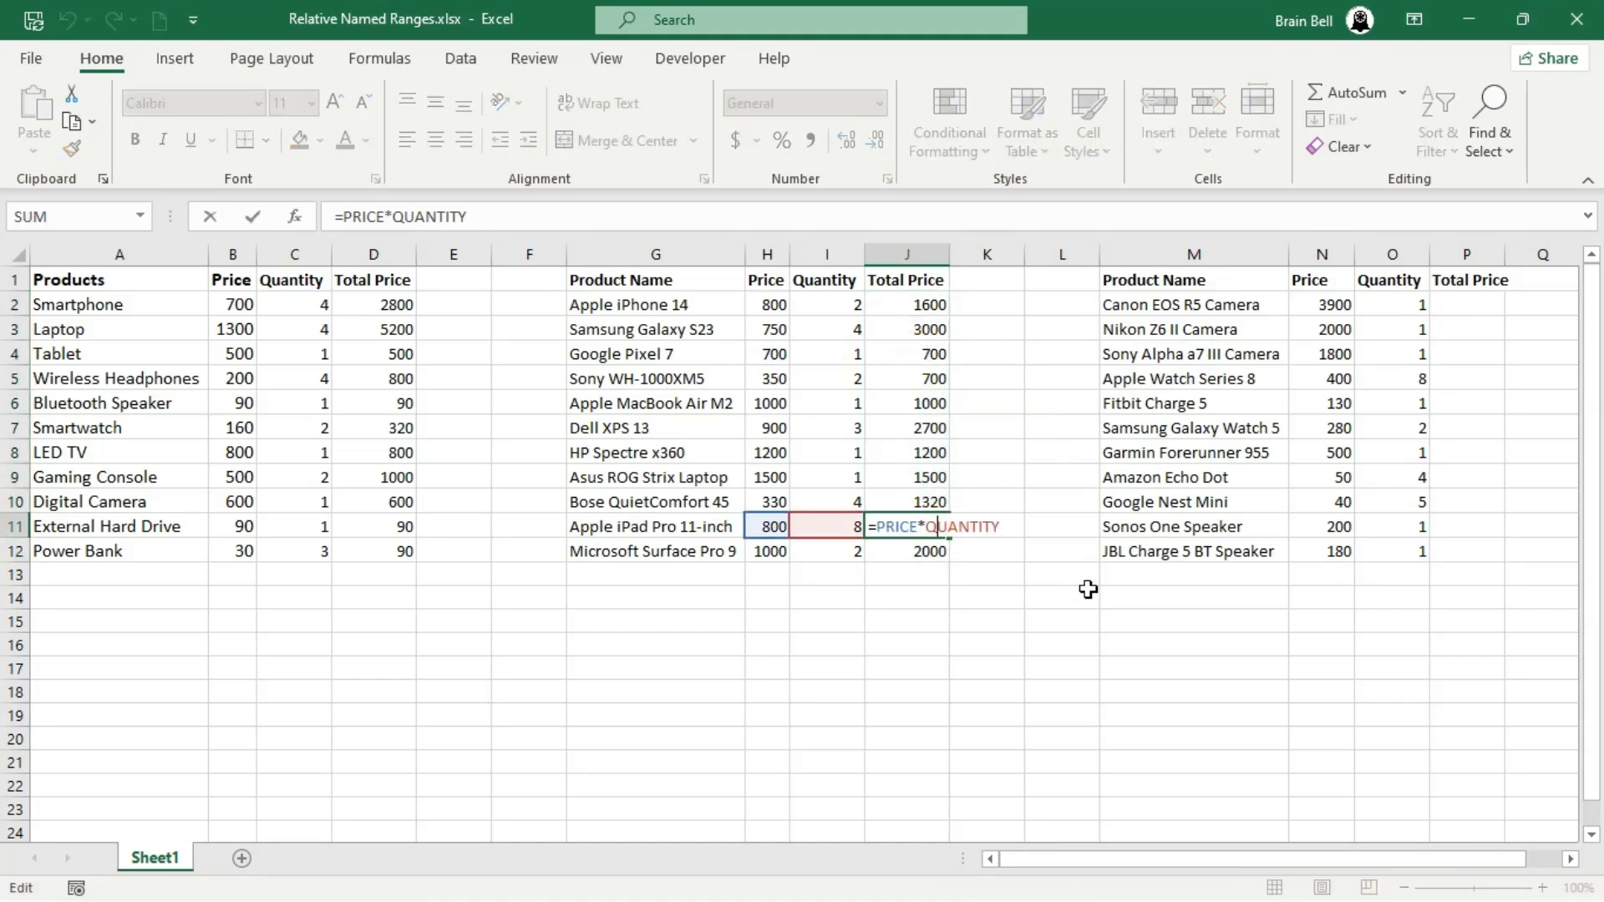
pyautogui.press('Escape')
pyautogui.doubleClick(927, 547)
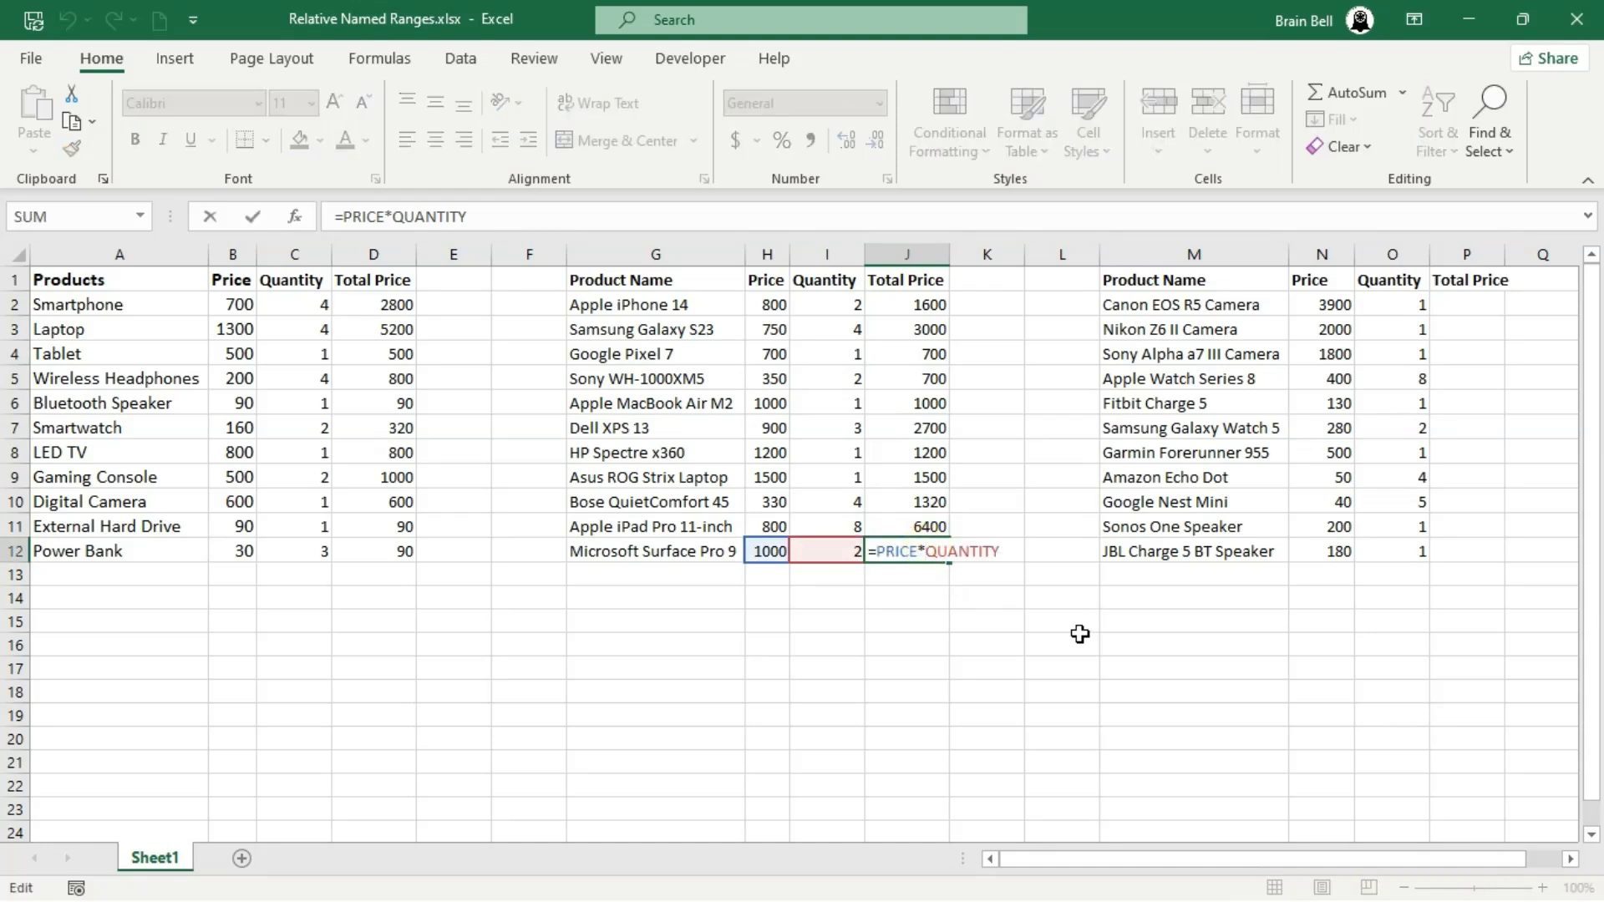
pyautogui.press('Escape')
# - Enter the formula =PRICE*QUANTITY in P2, the first Total Price cell of the third table
pyautogui.click(1475, 307)
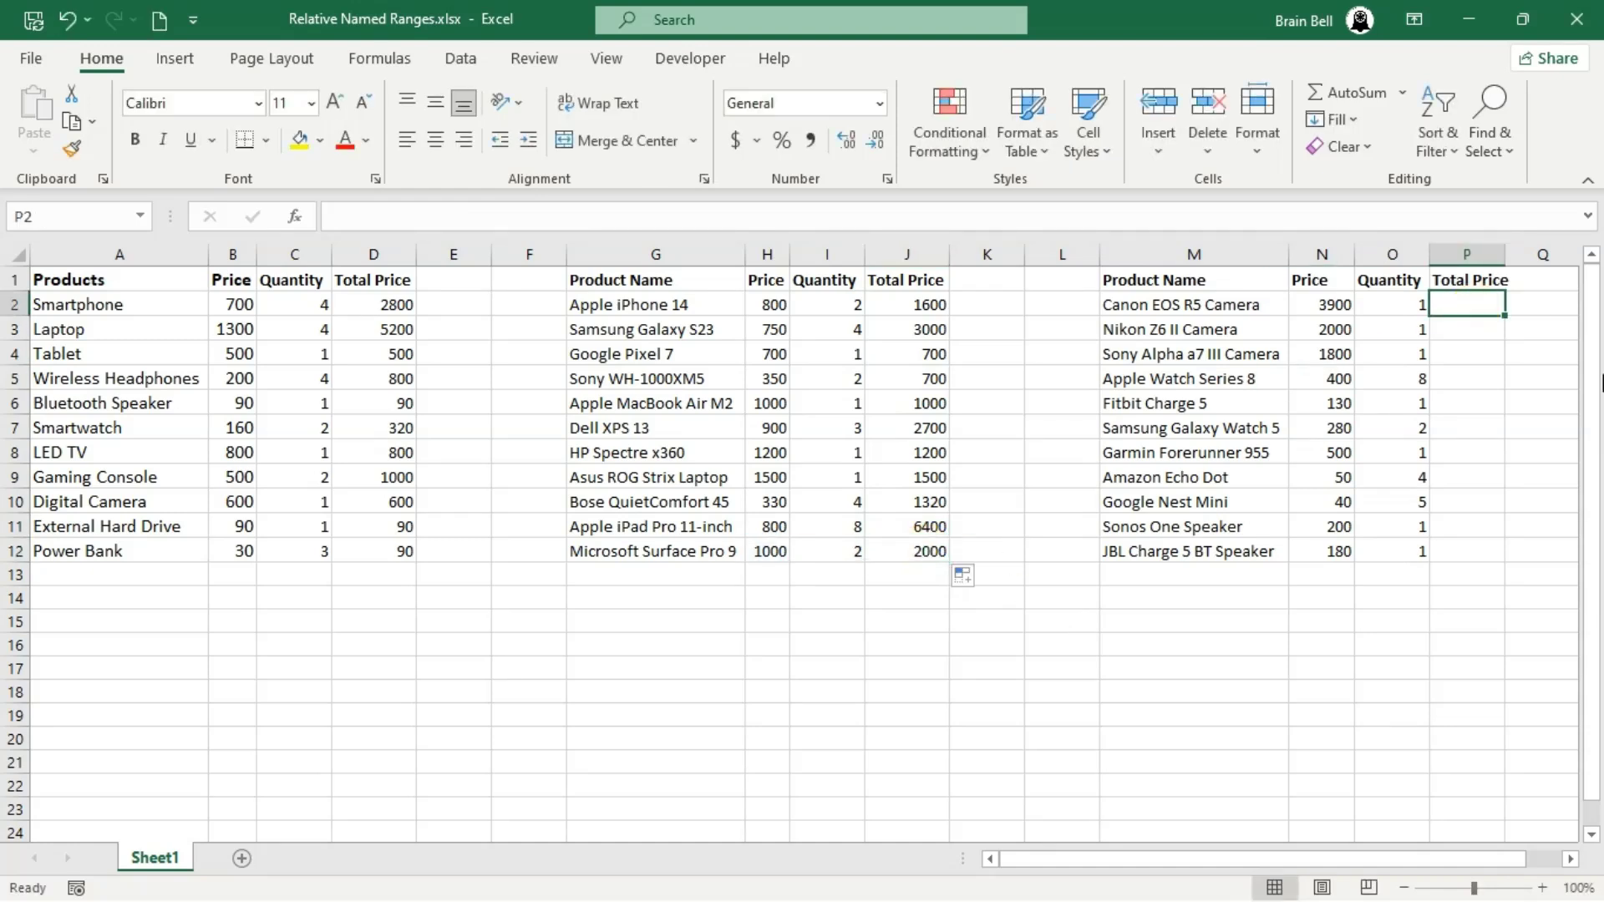
pyautogui.write('=PRI')
pyautogui.press('Escape')
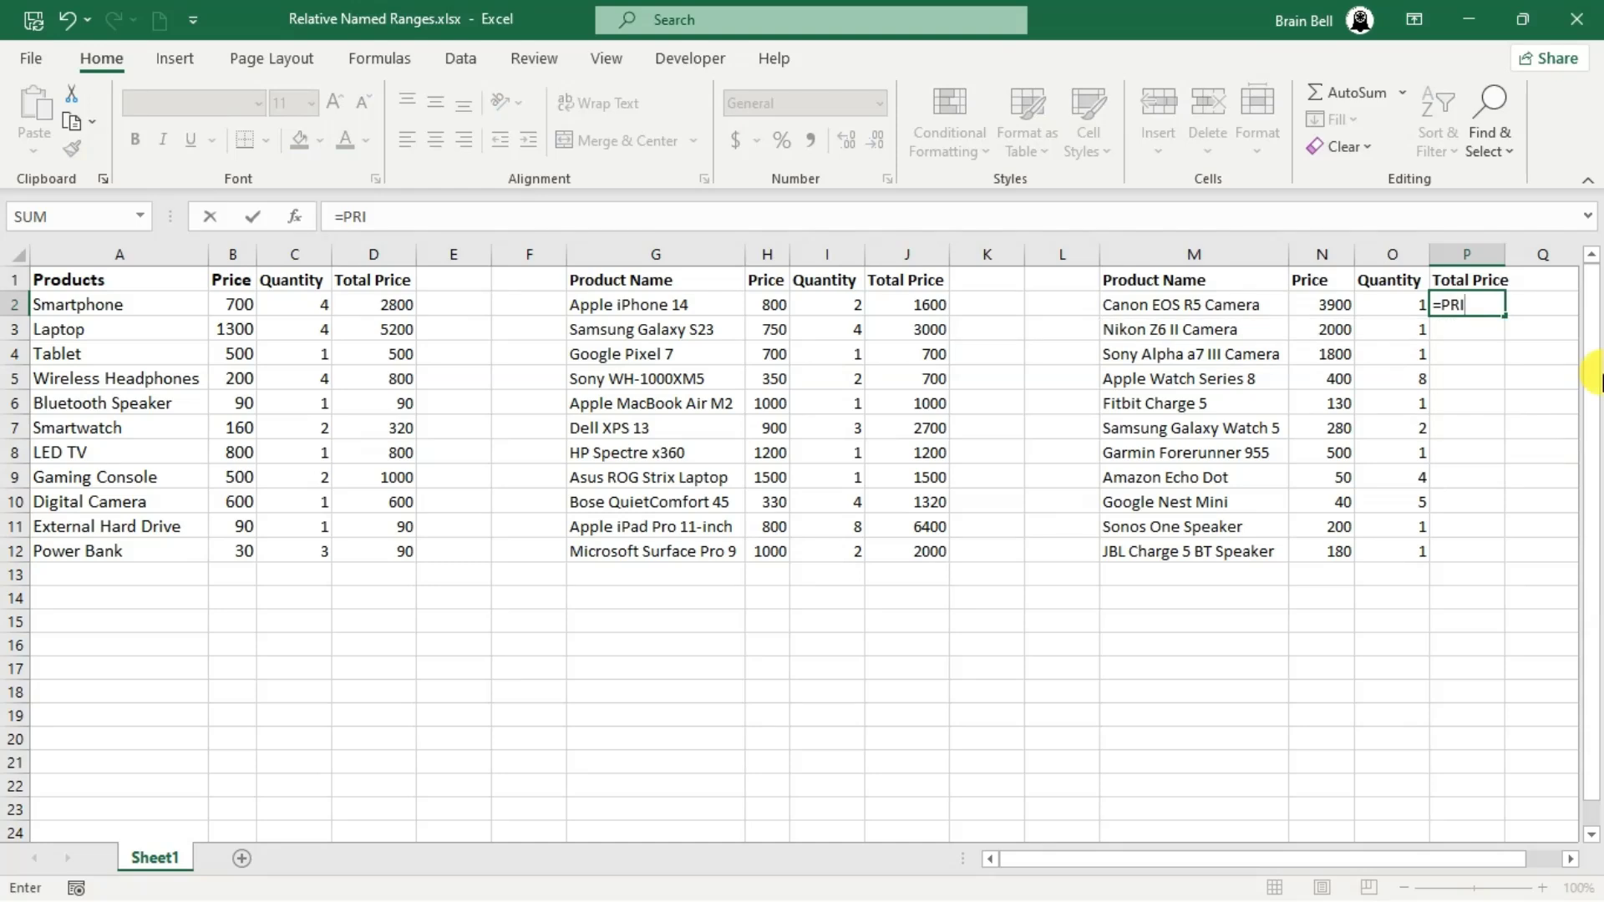
pyautogui.hotkey('ctrl', 'Return')
pyautogui.write('=PRICE')
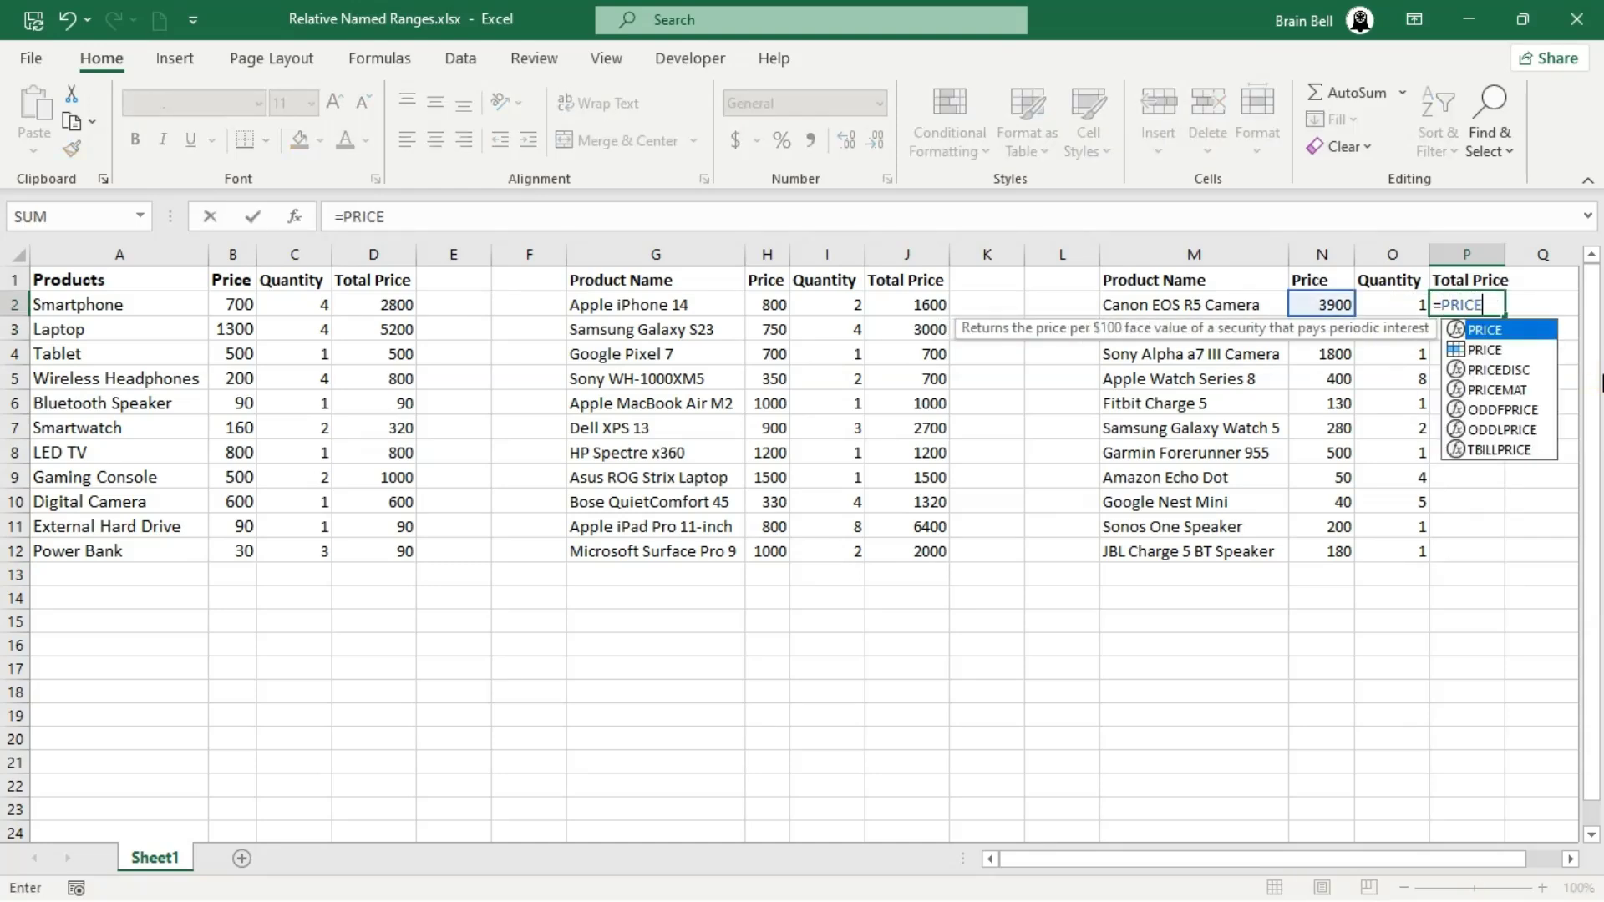
pyautogui.press('Down')
pyautogui.press('Escape')
pyautogui.write('*QUA')
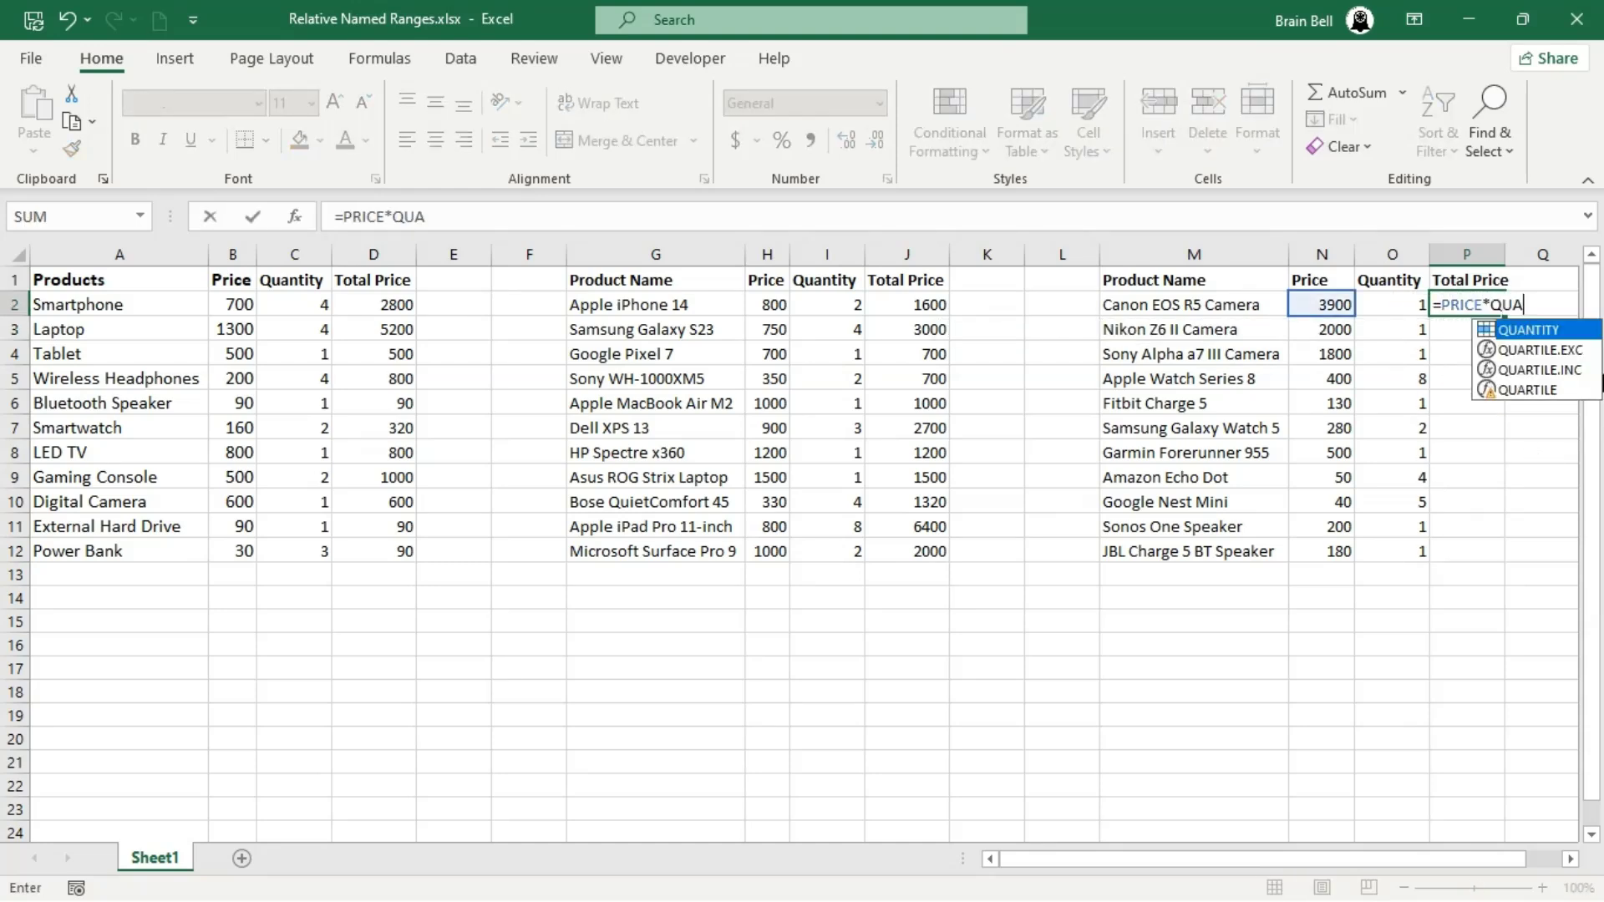
pyautogui.doubleClick(1533, 331)
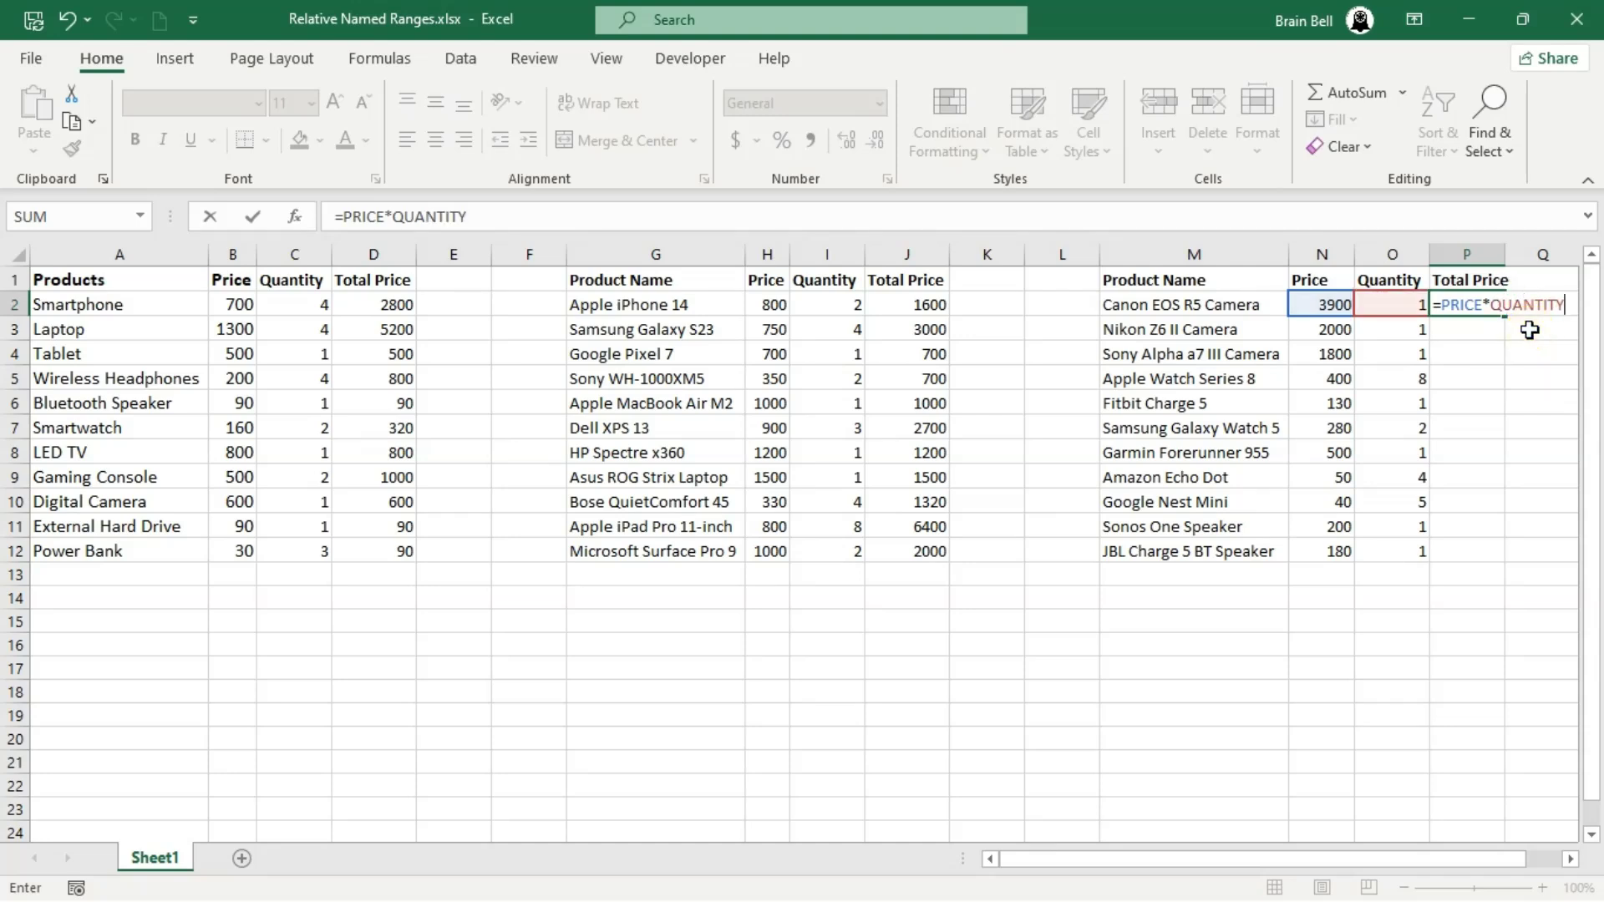
pyautogui.press('Return')
# - Fill the P2 formula down through P12 and inspect the copied formulas in P10, P12 and P5
pyautogui.click(1497, 306)
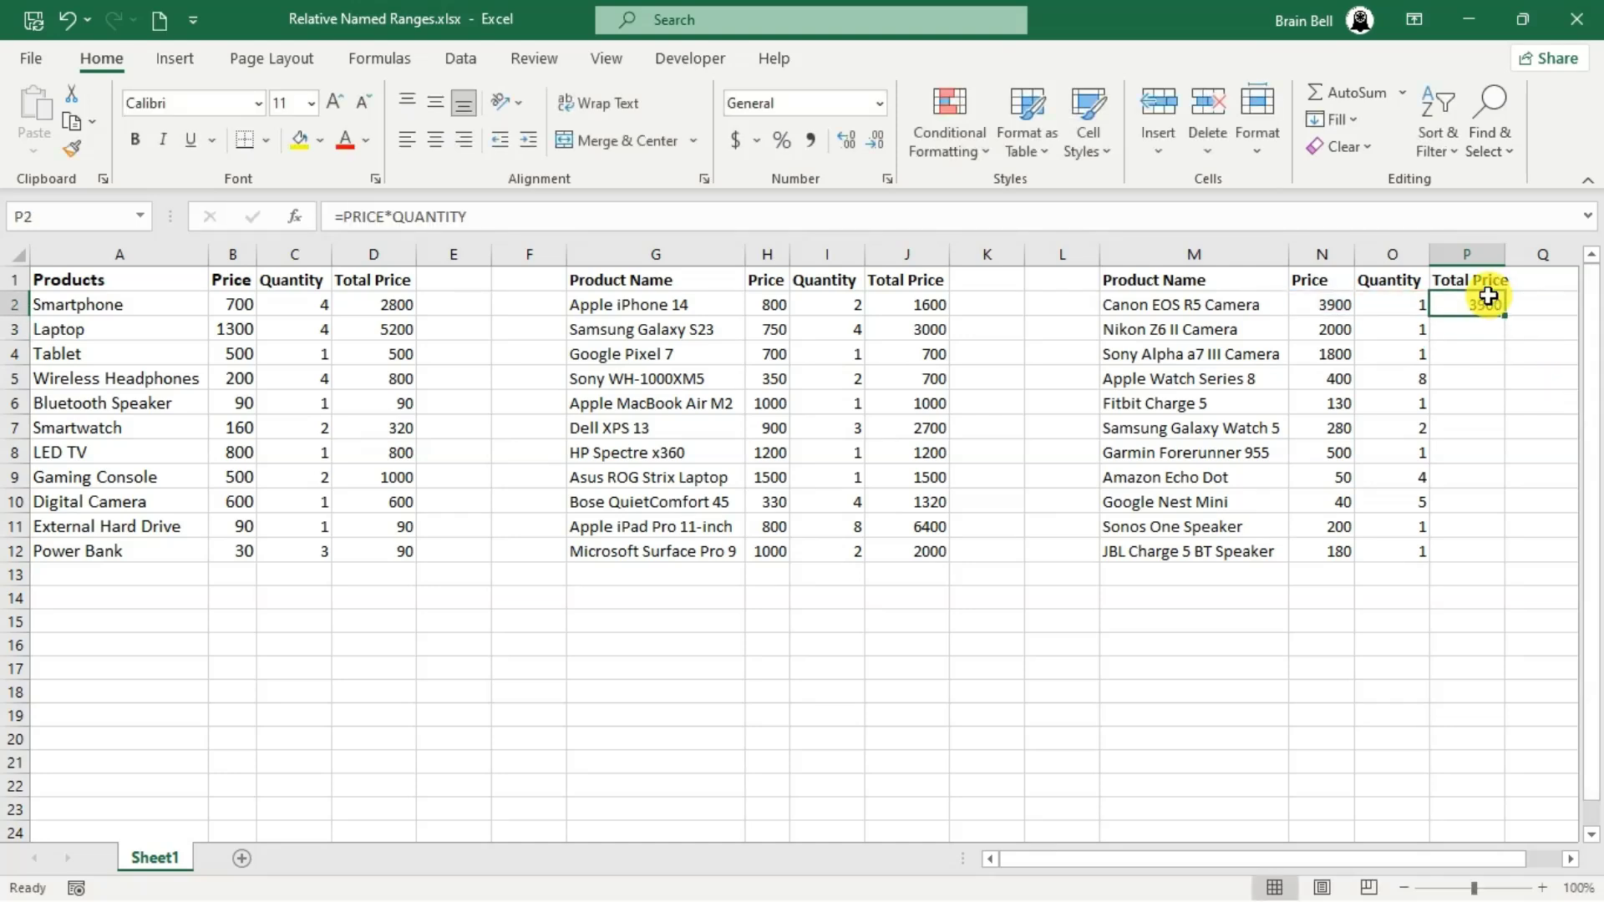
pyautogui.moveTo(1505, 314); pyautogui.dragTo(1505, 393)
pyautogui.doubleClick(1503, 386)
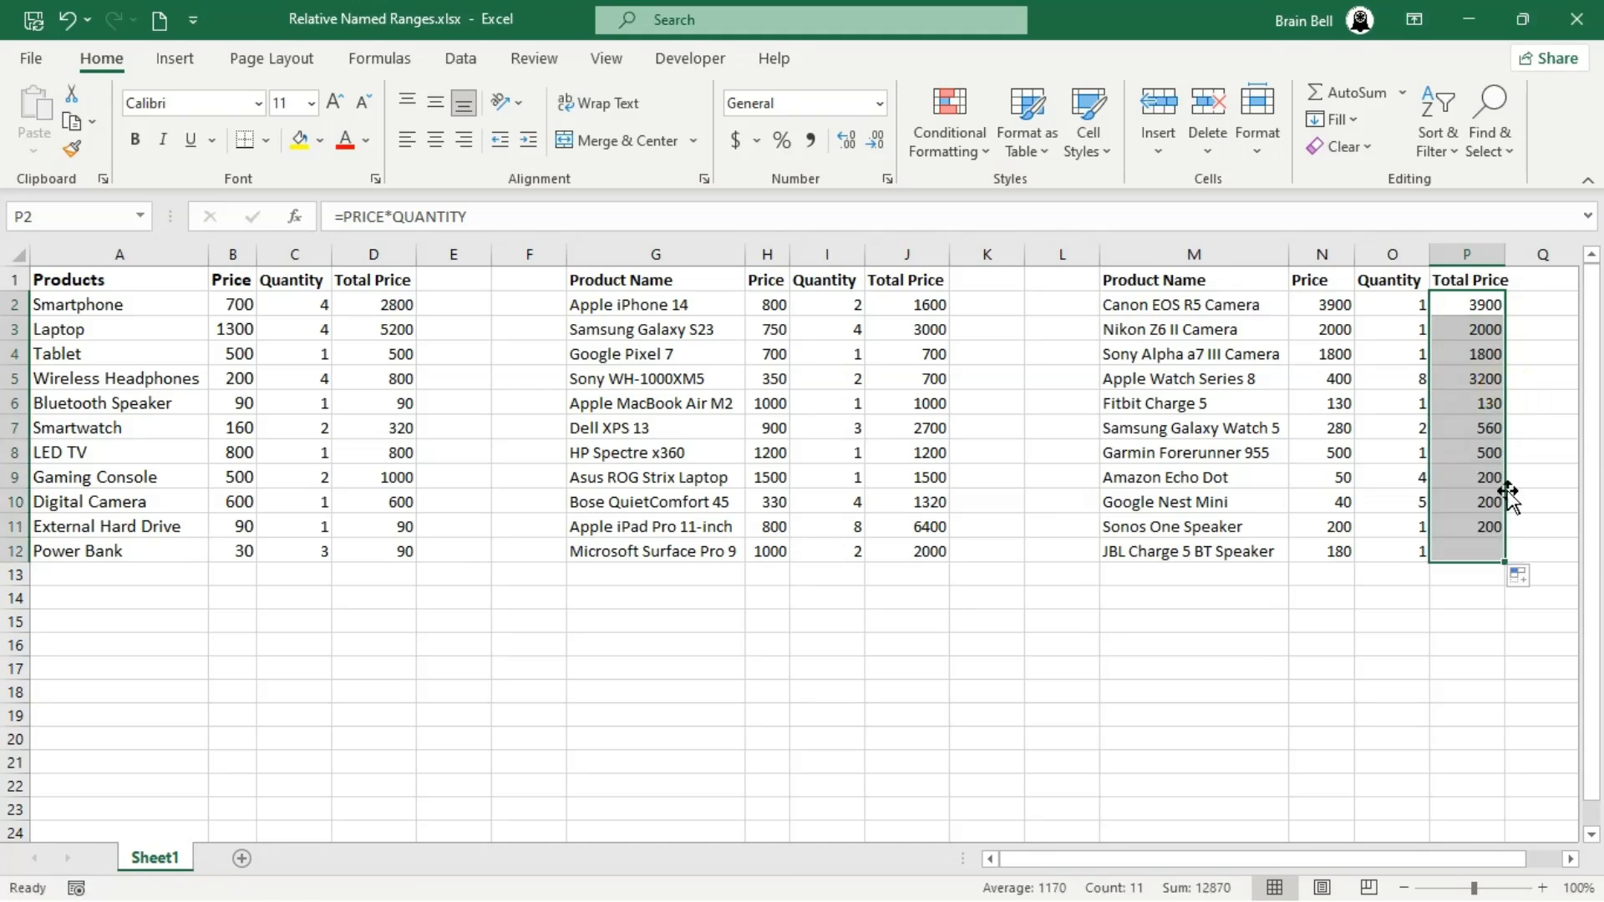
pyautogui.doubleClick(1471, 500)
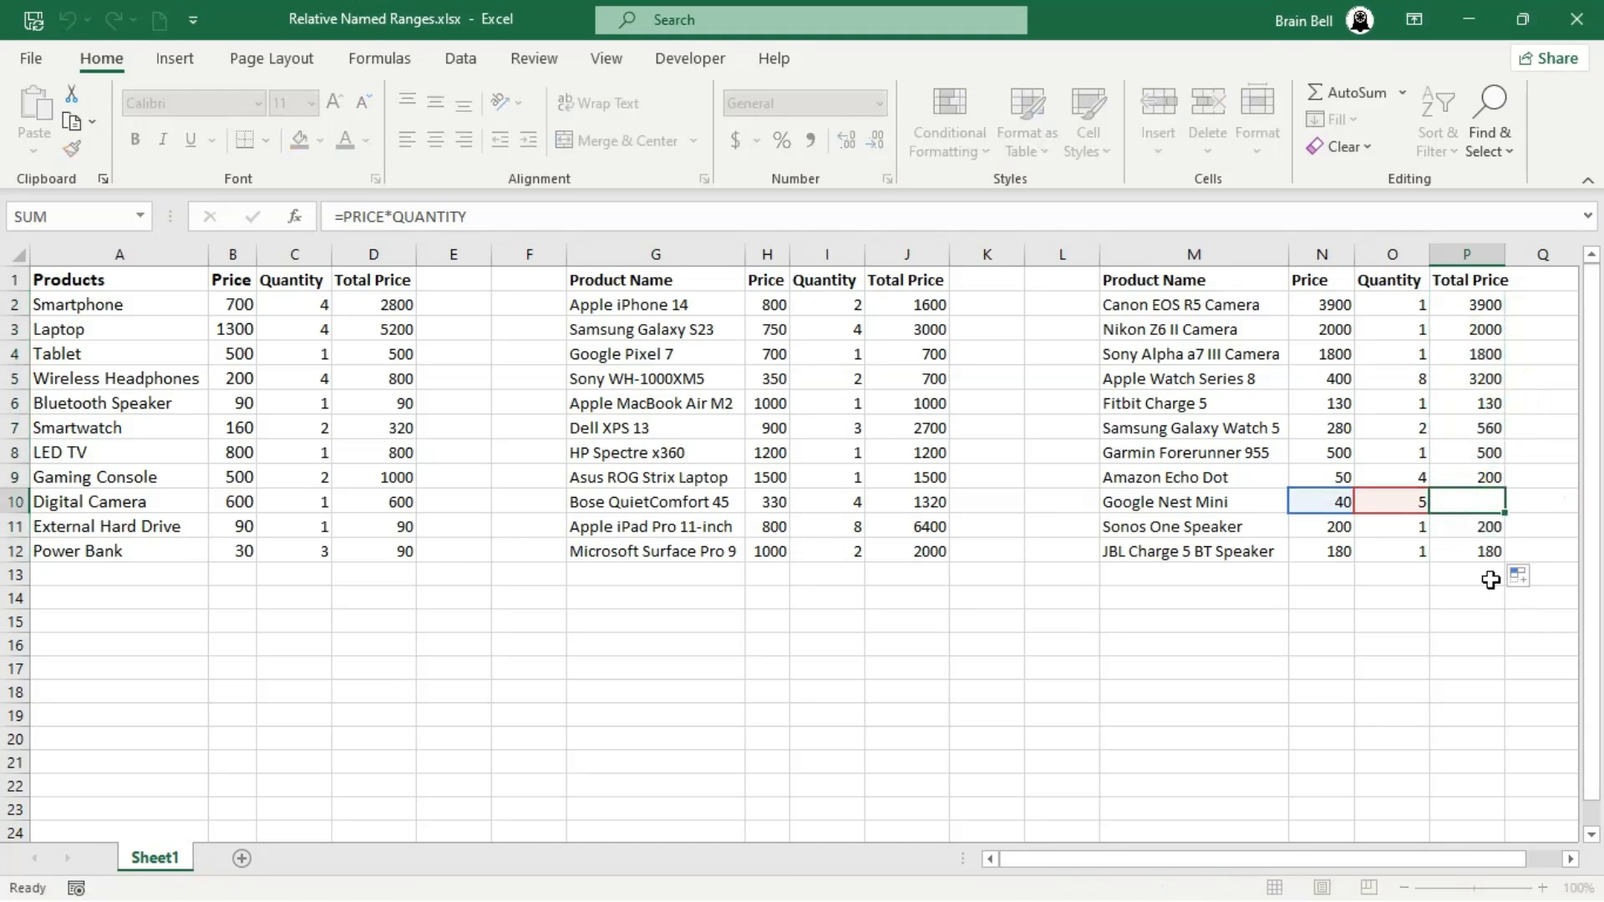
pyautogui.press('Escape')
pyautogui.doubleClick(1474, 550)
pyautogui.press('Escape')
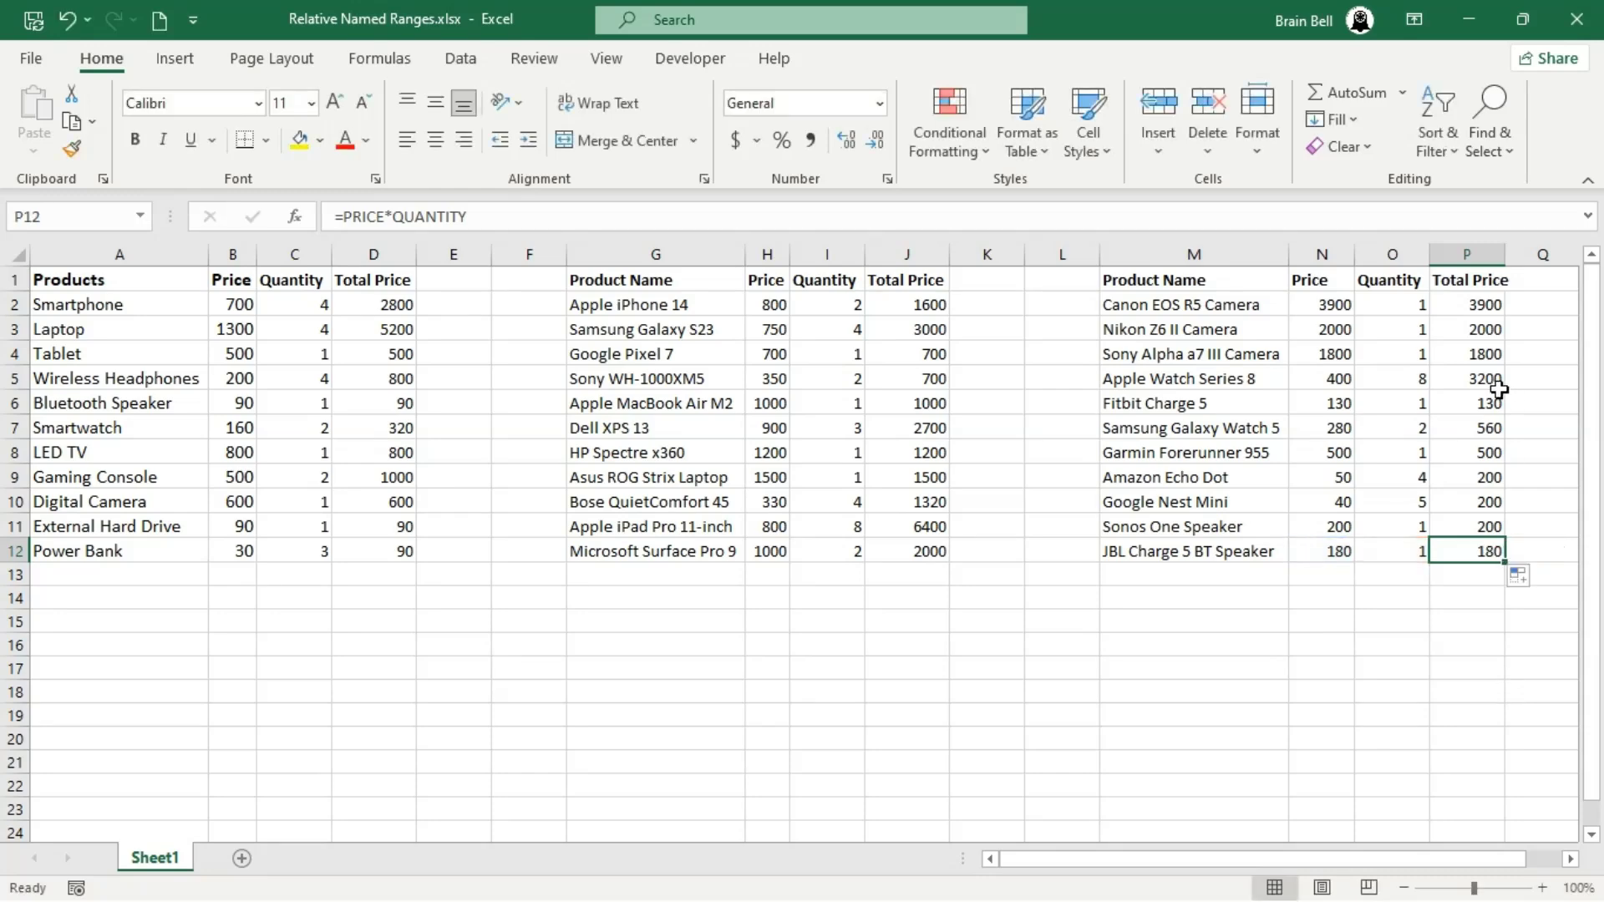
pyautogui.doubleClick(1487, 381)
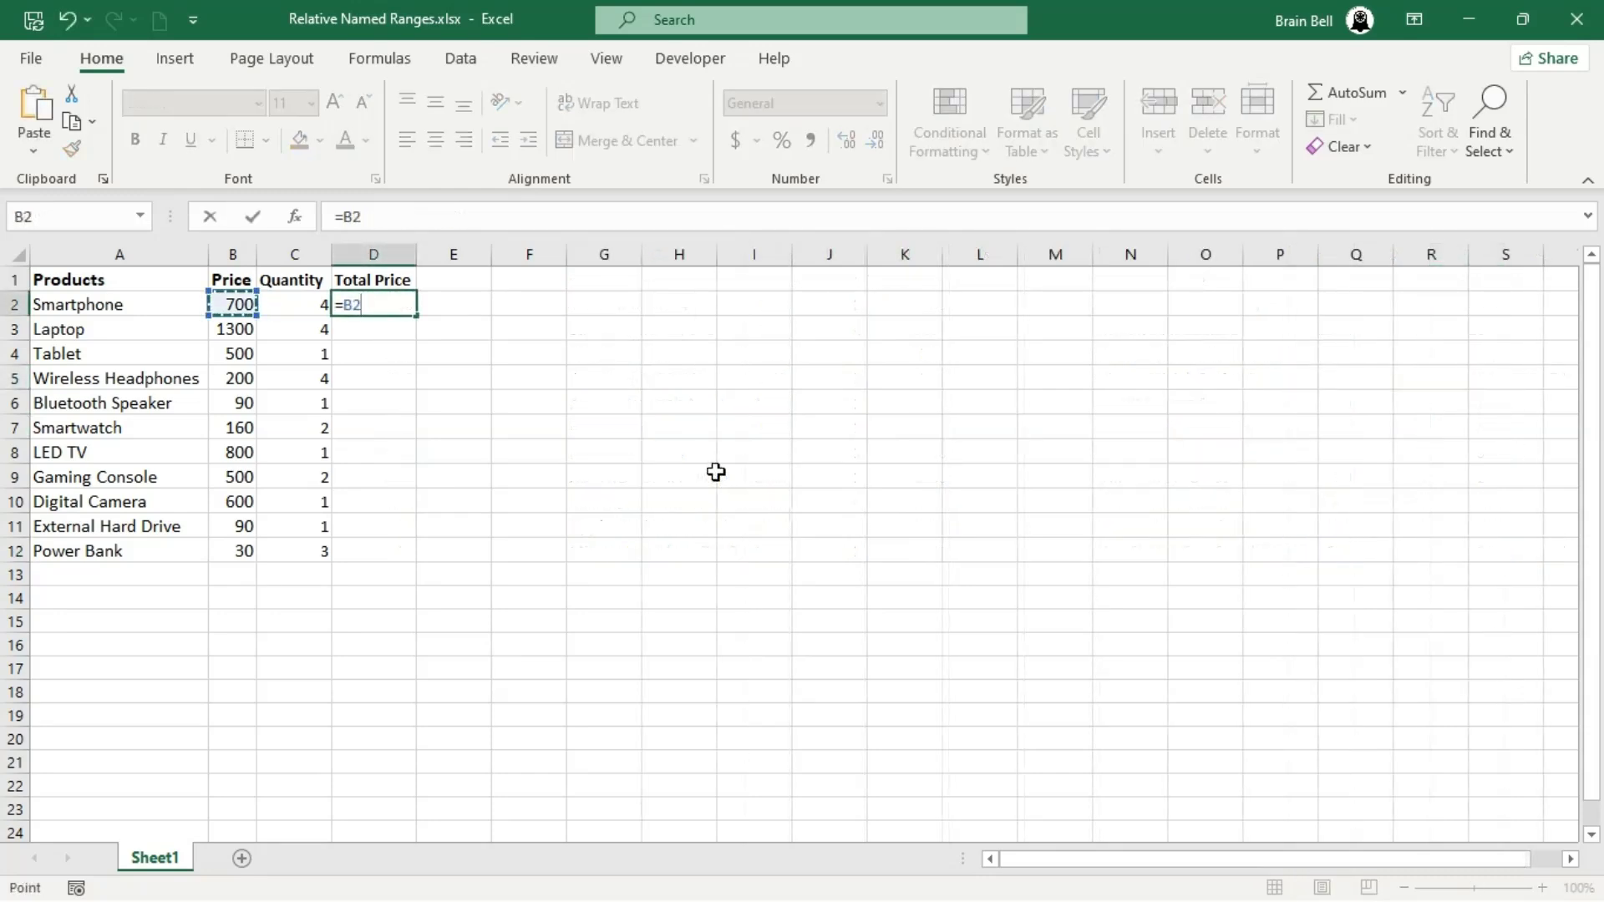
# - Complete the D2 formula as =B2*C2 and fill it down the Total Price column through D12
pyautogui.write('*')
pyautogui.press('Left')
pyautogui.press('Return')
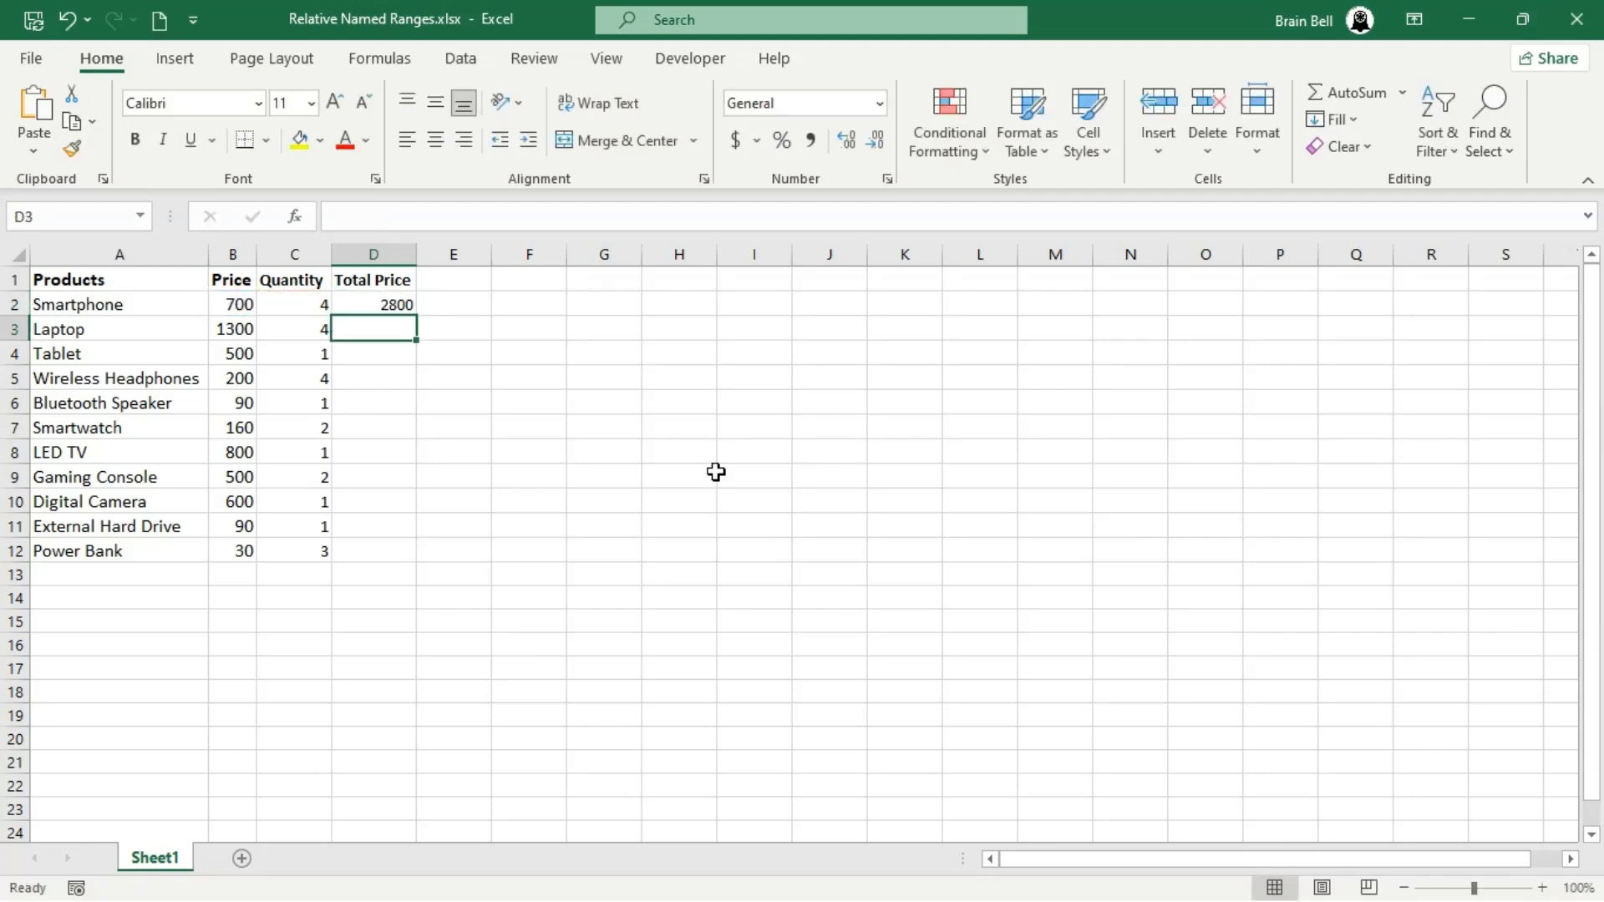
pyautogui.press('Up')
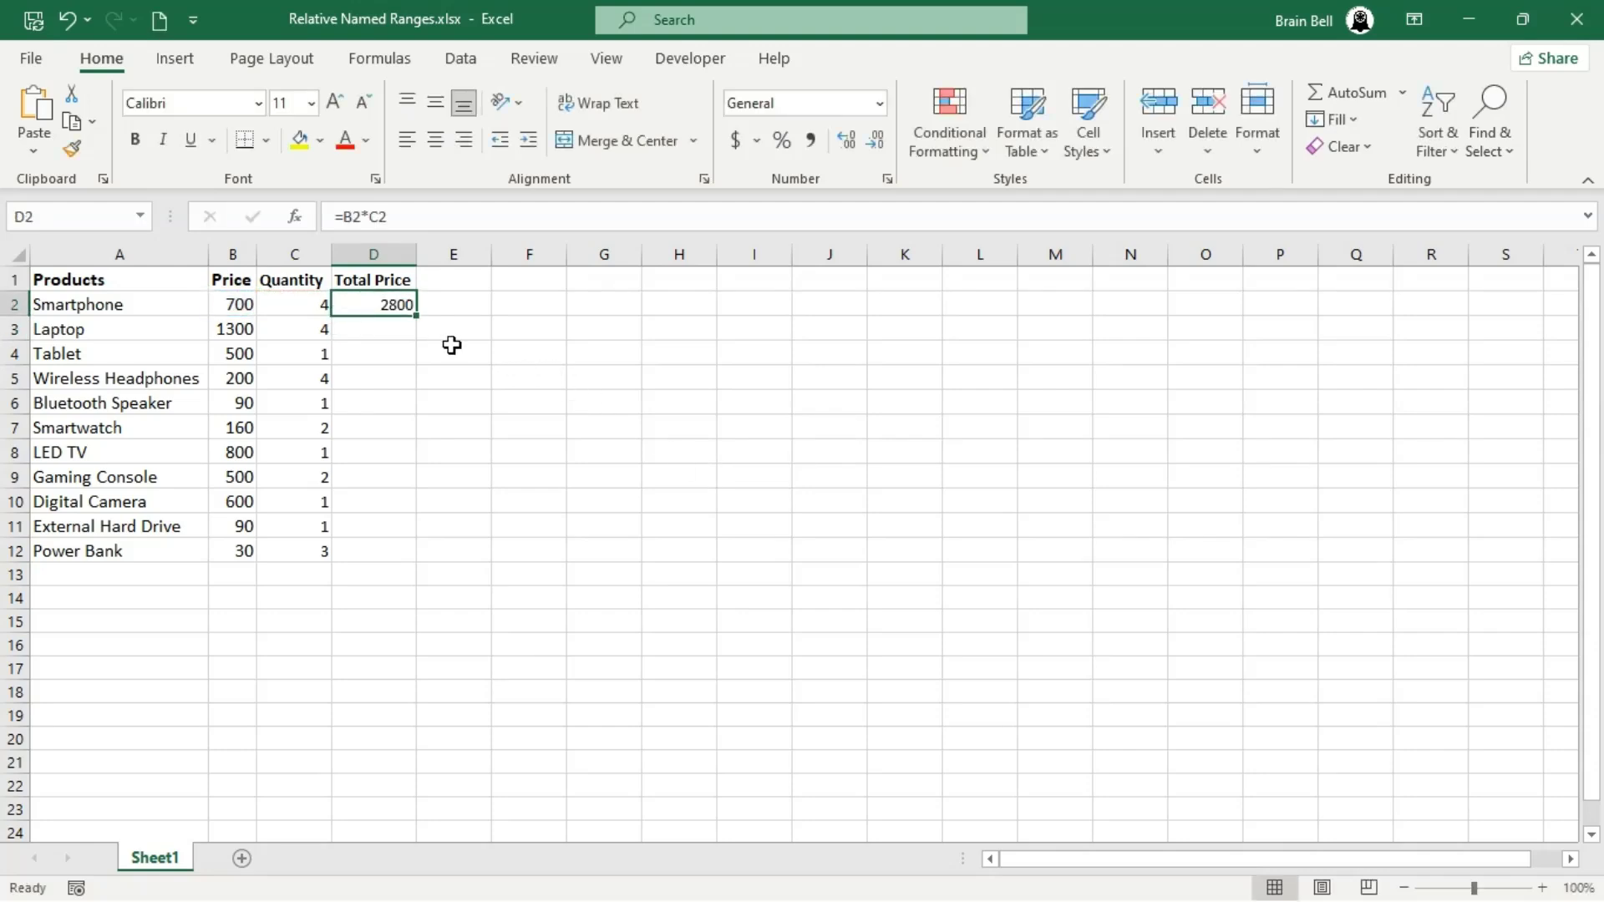
pyautogui.moveTo(415, 314); pyautogui.dragTo(415, 314)
pyautogui.doubleClick(415, 314)
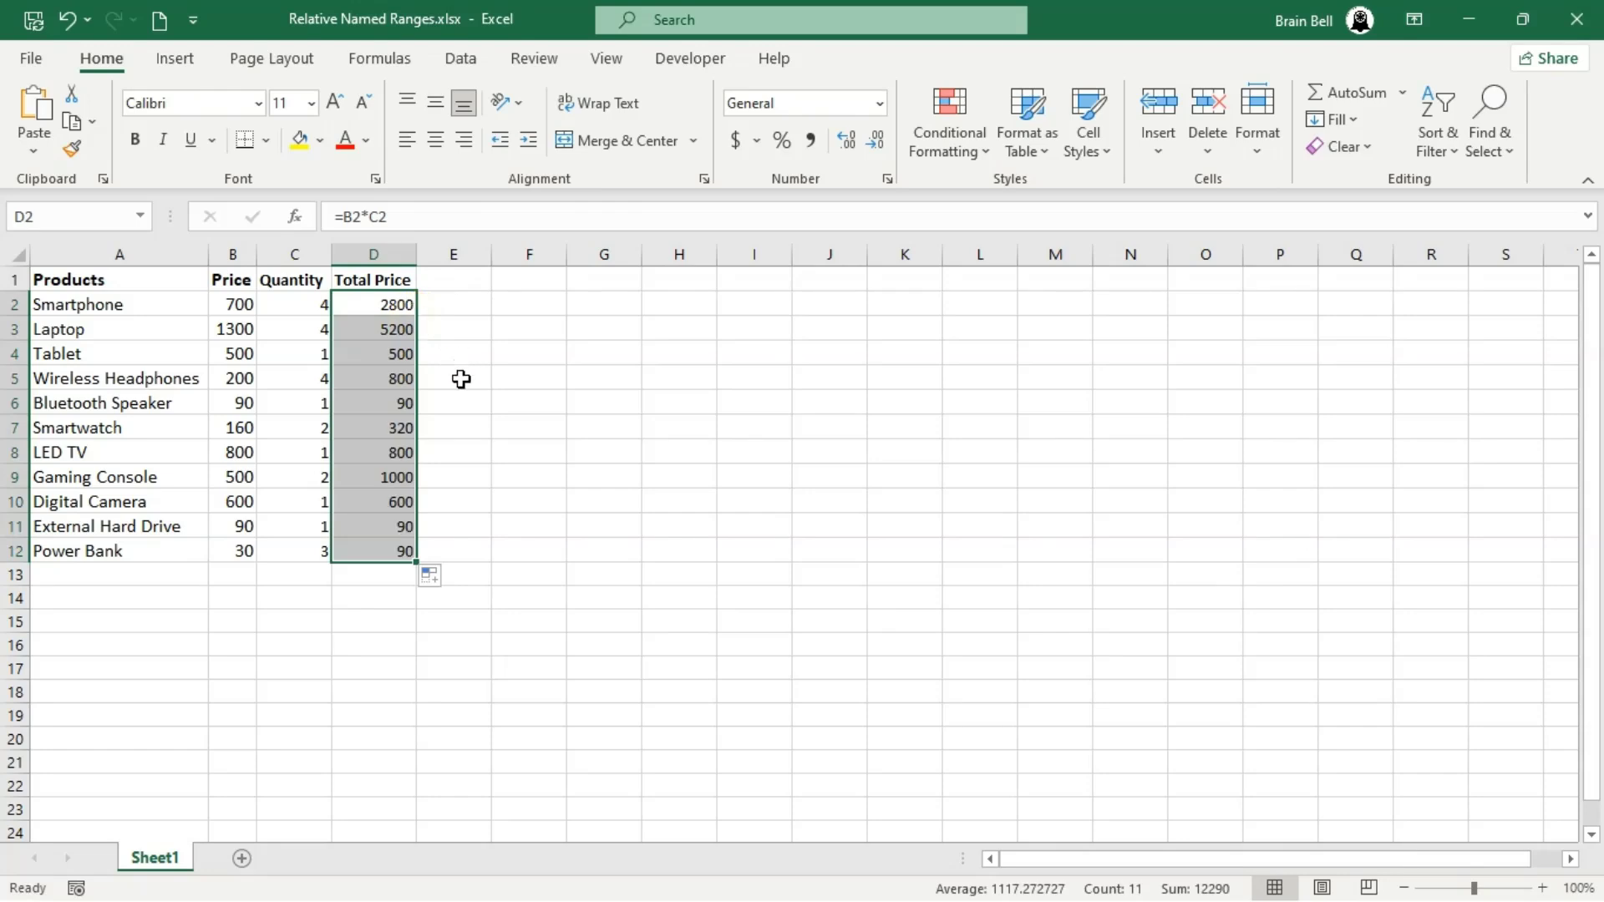
# - Inspect the relative cell references in the Total Price formulas of D3, D4, D12 and D9
pyautogui.doubleClick(387, 332)
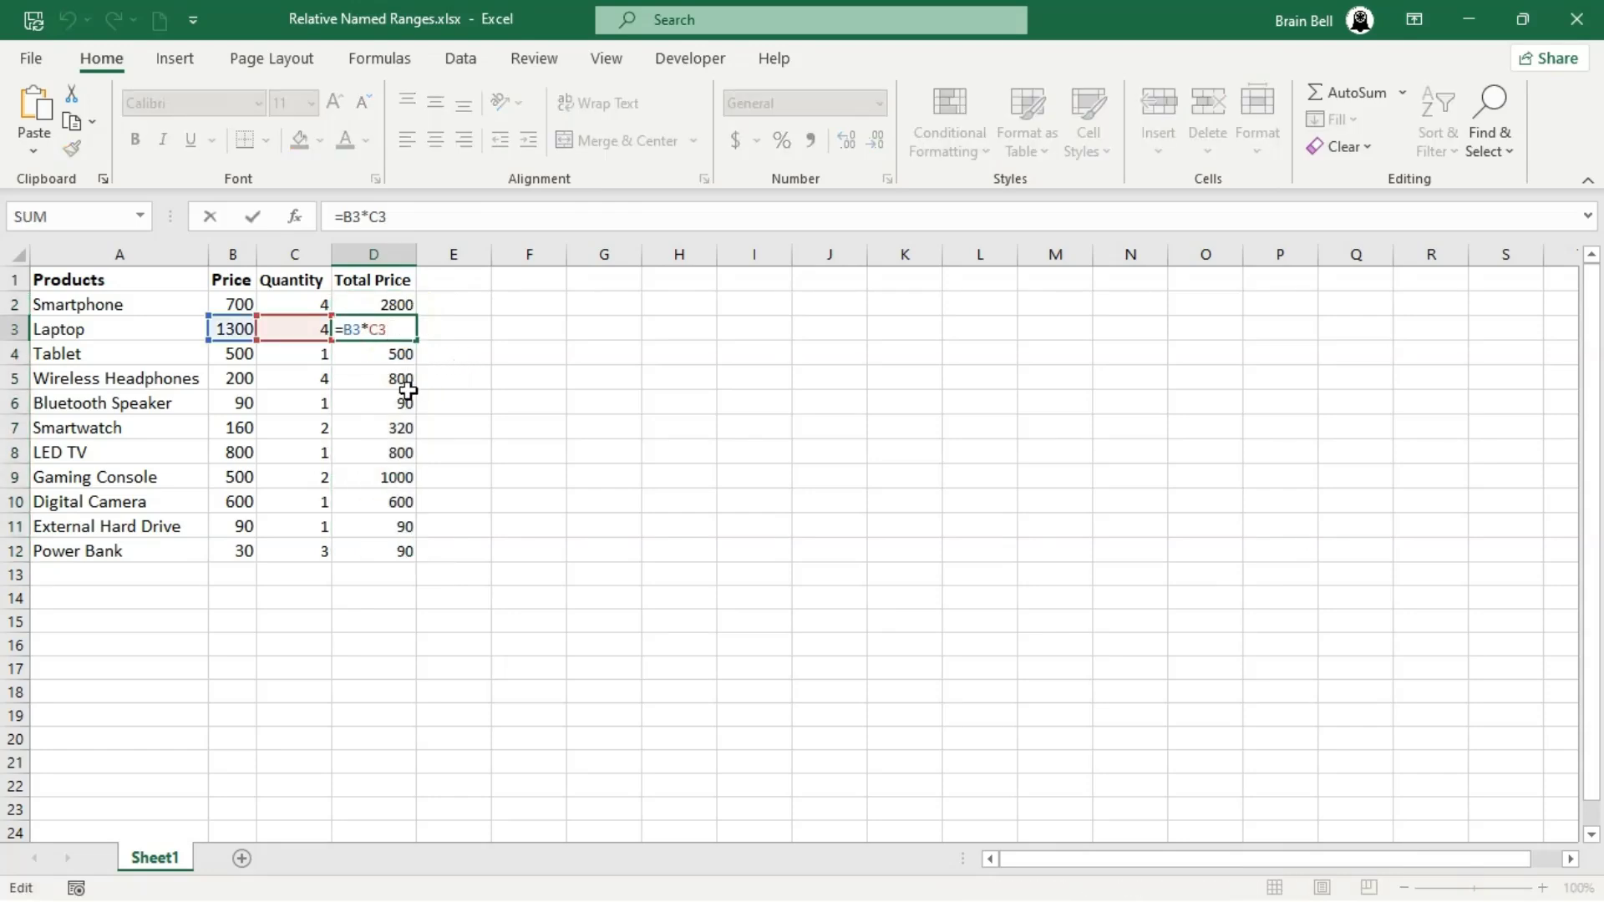
pyautogui.press('Escape')
pyautogui.doubleClick(394, 354)
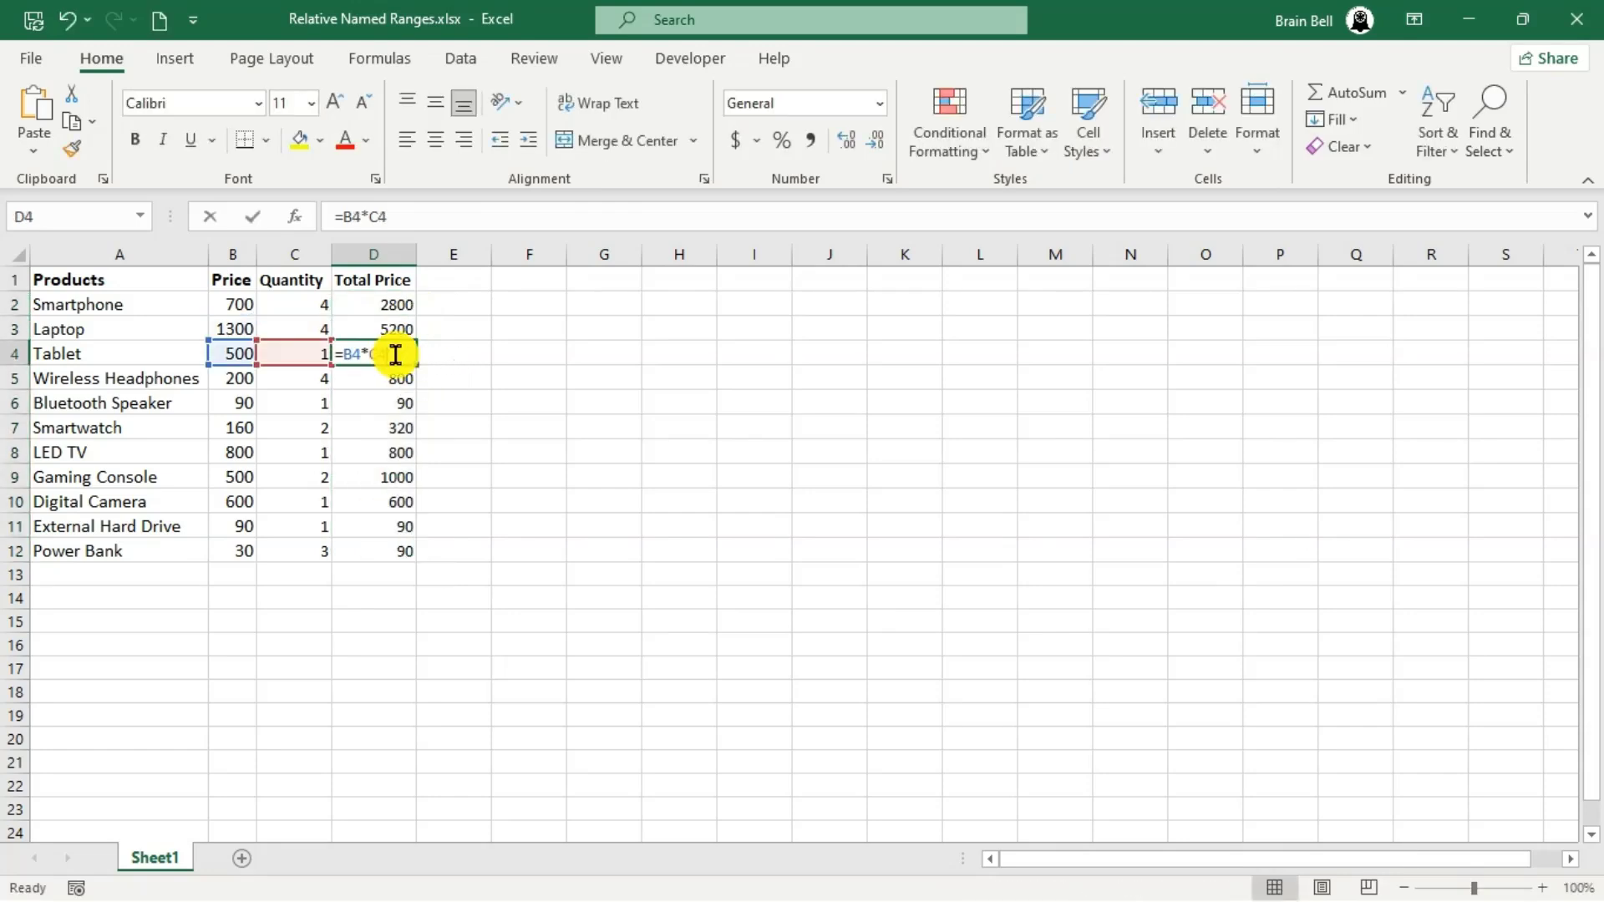
pyautogui.press('Escape')
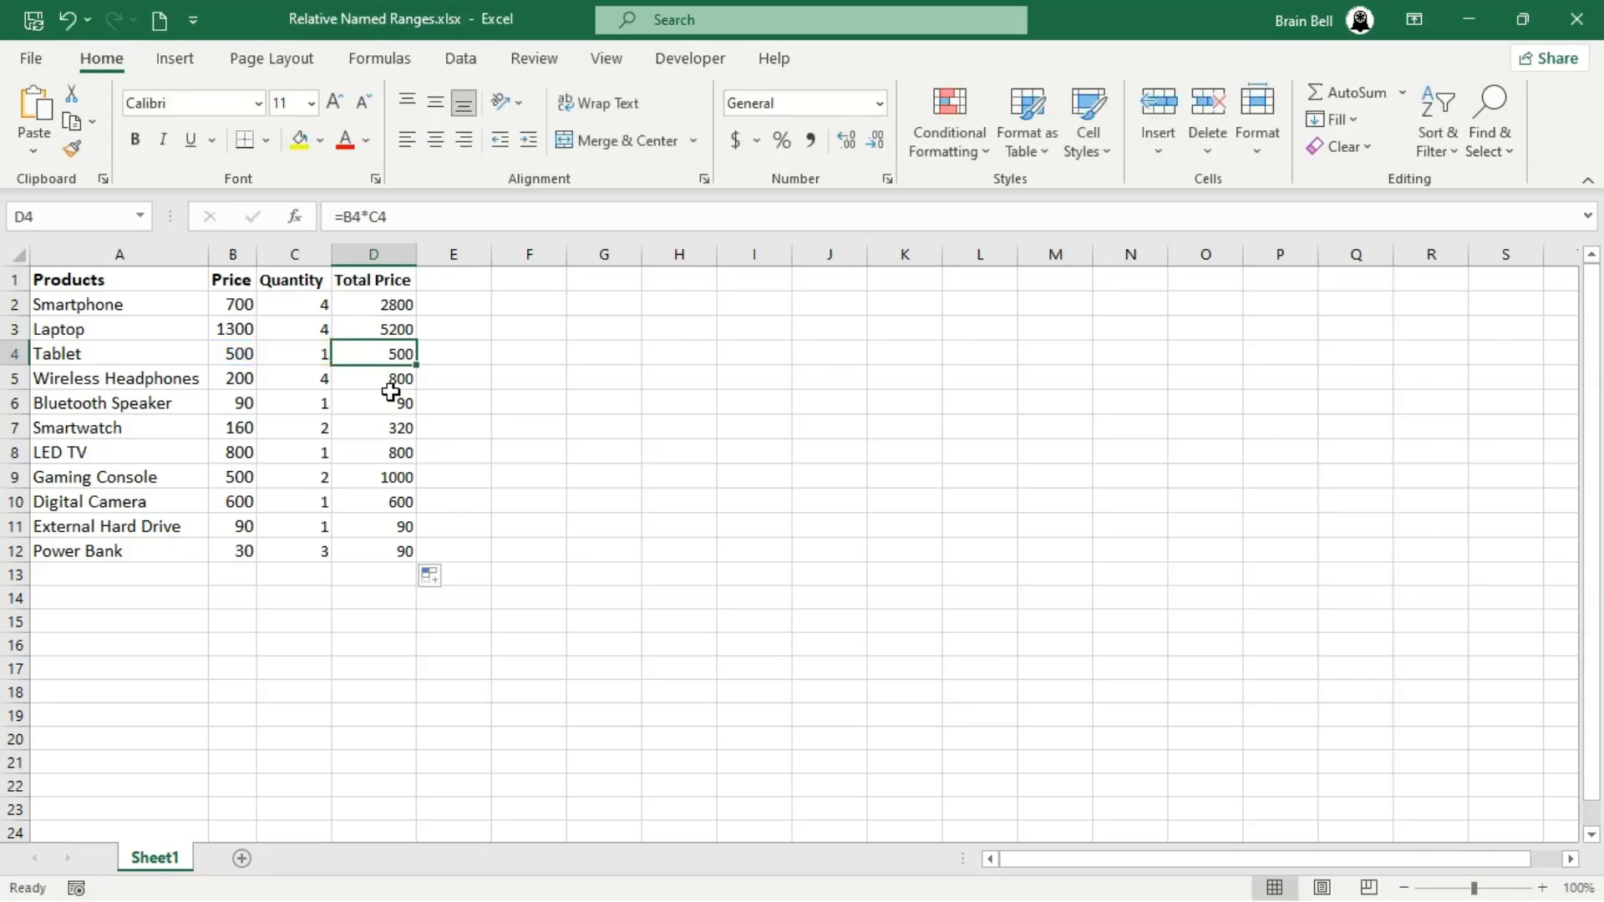
pyautogui.doubleClick(386, 545)
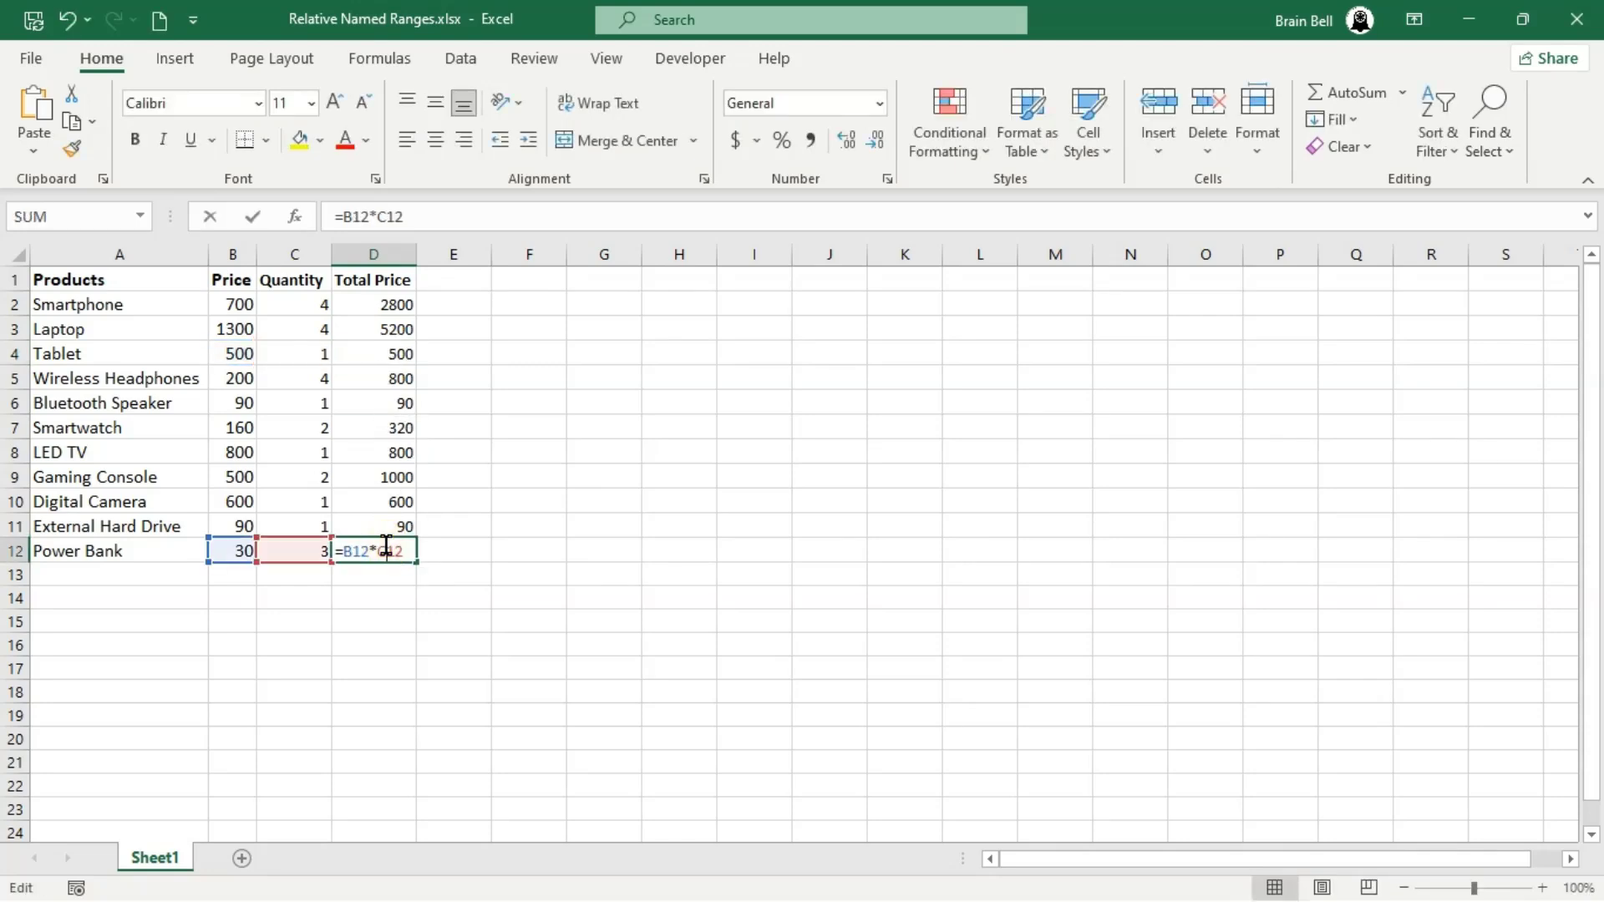
pyautogui.press('Escape')
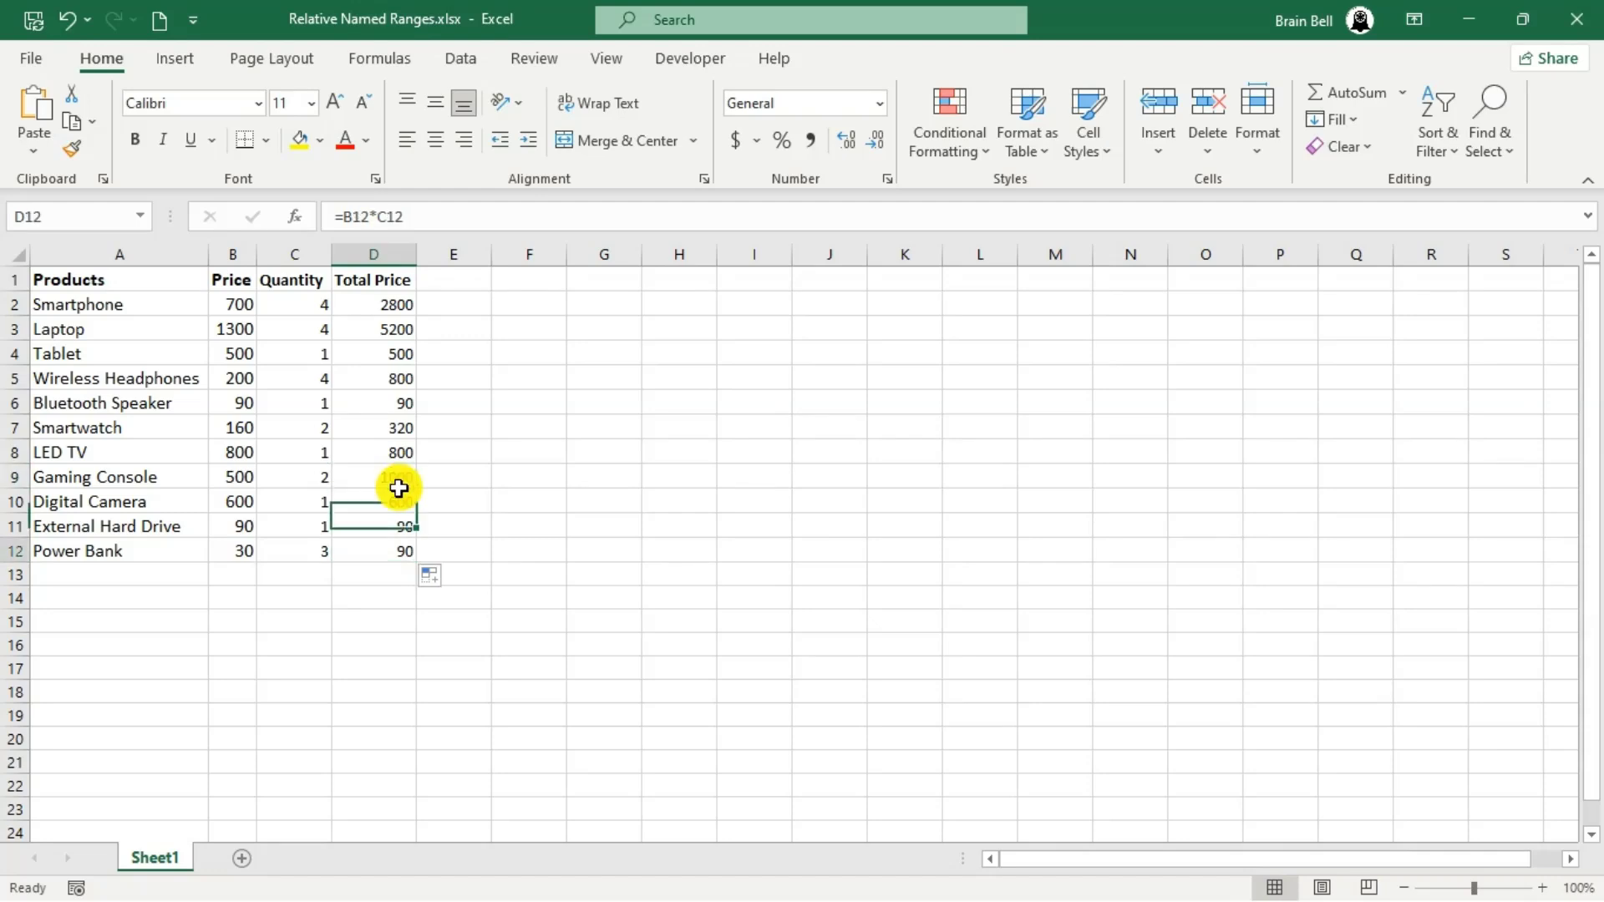
pyautogui.doubleClick(396, 476)
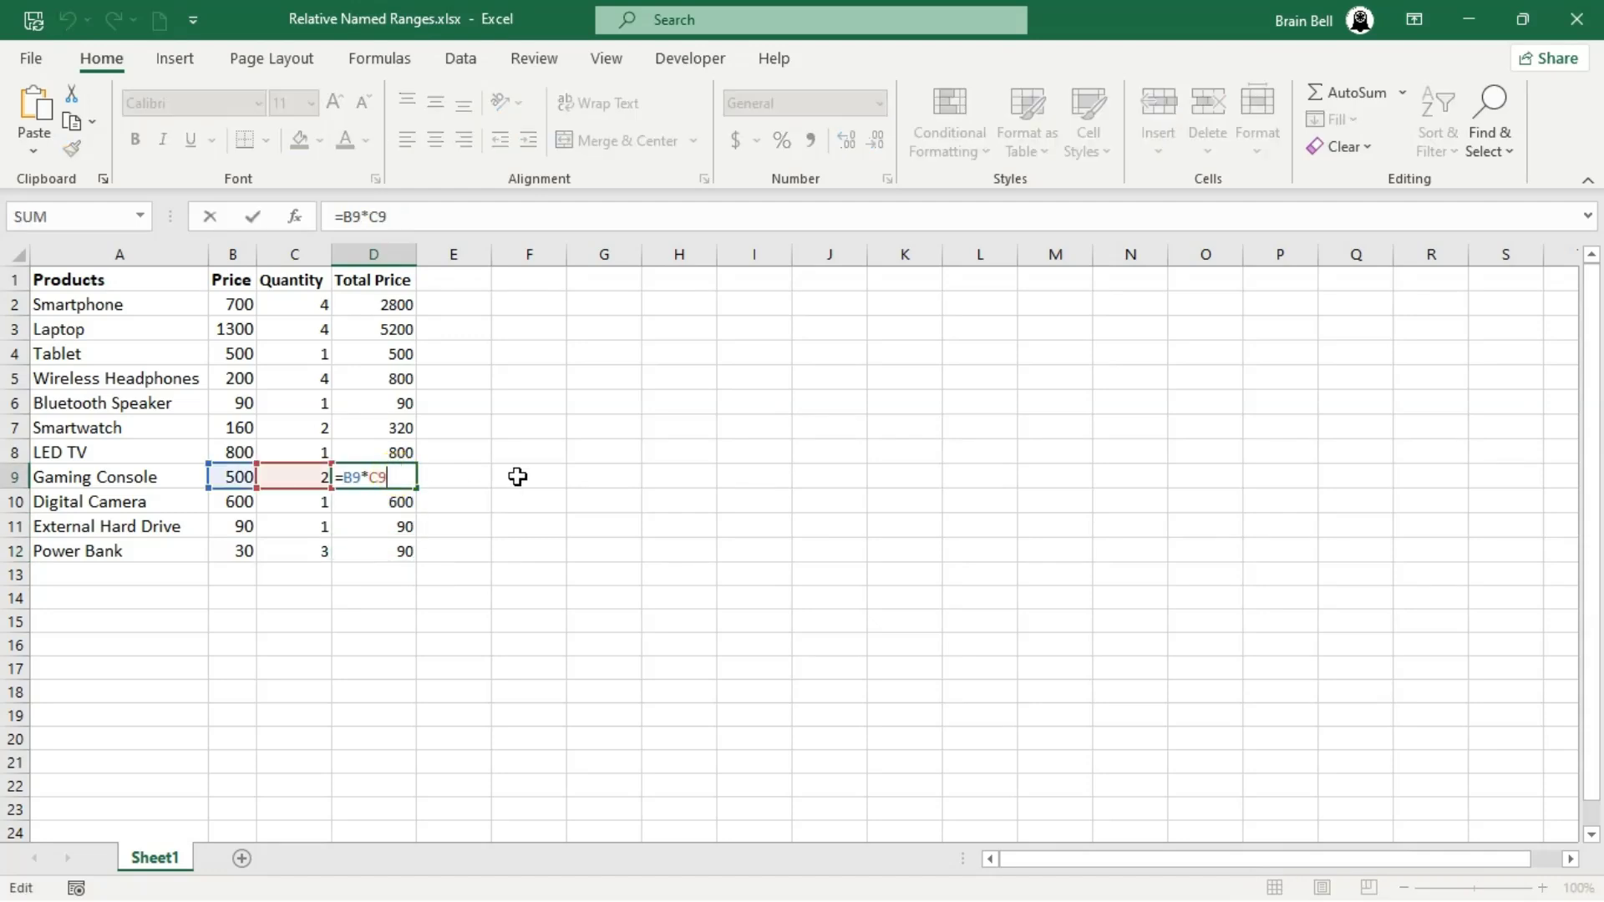
pyautogui.hotkey('ctrl', 'Return')
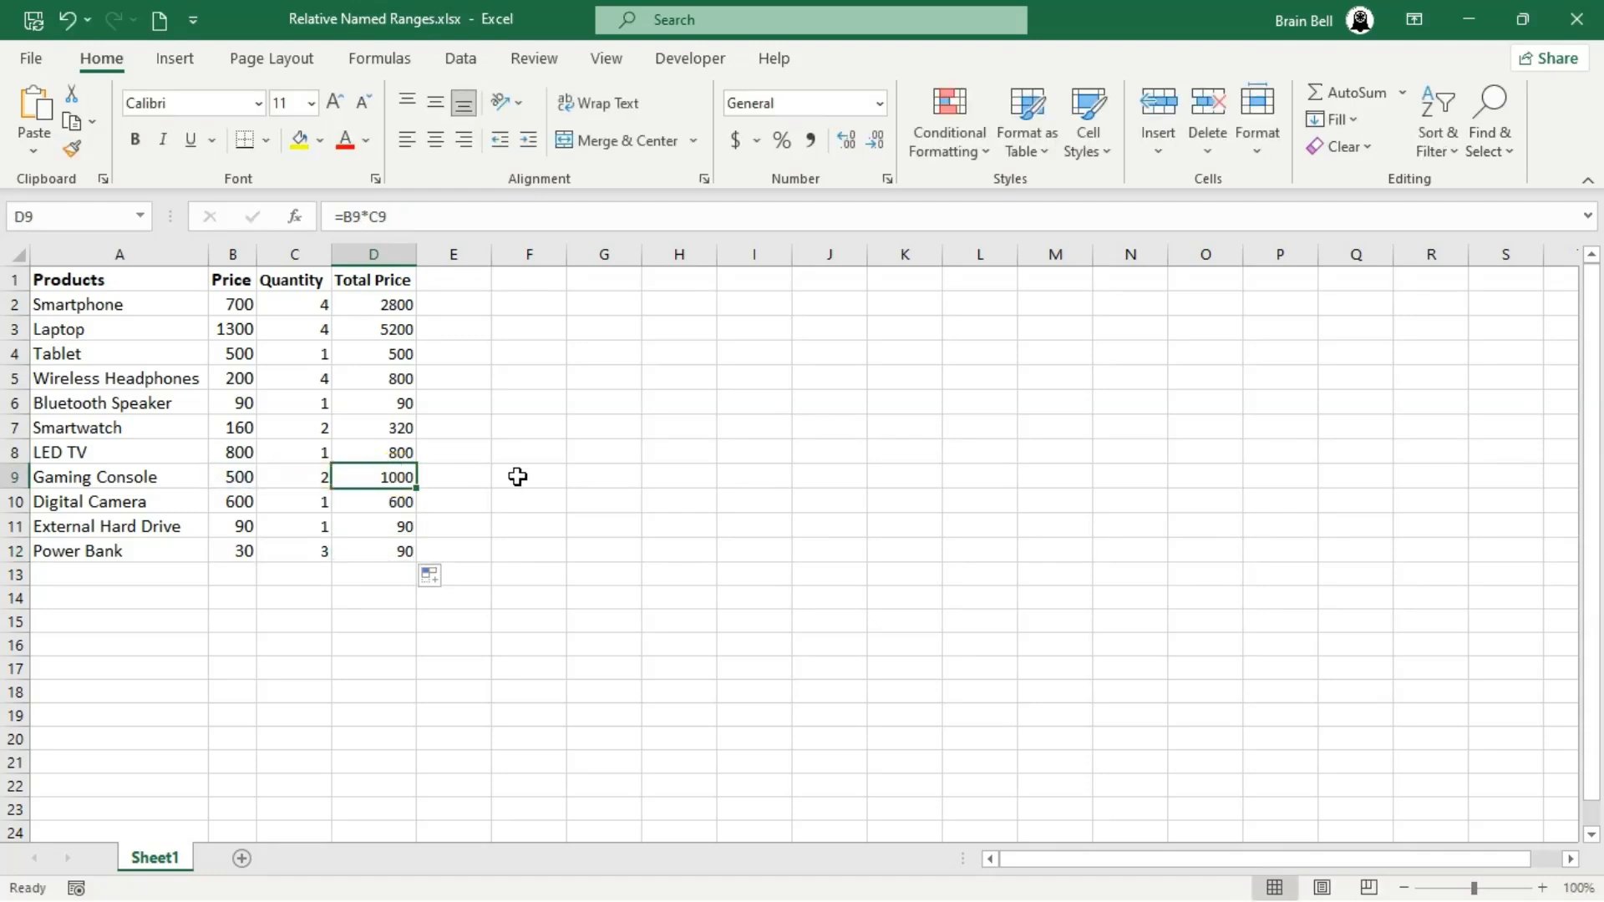
# - Clear the Total Price formulas from D2:D12 and select the Smartphone price in B2
pyautogui.moveTo(401, 302); pyautogui.dragTo(401, 545)
pyautogui.press('Delete')
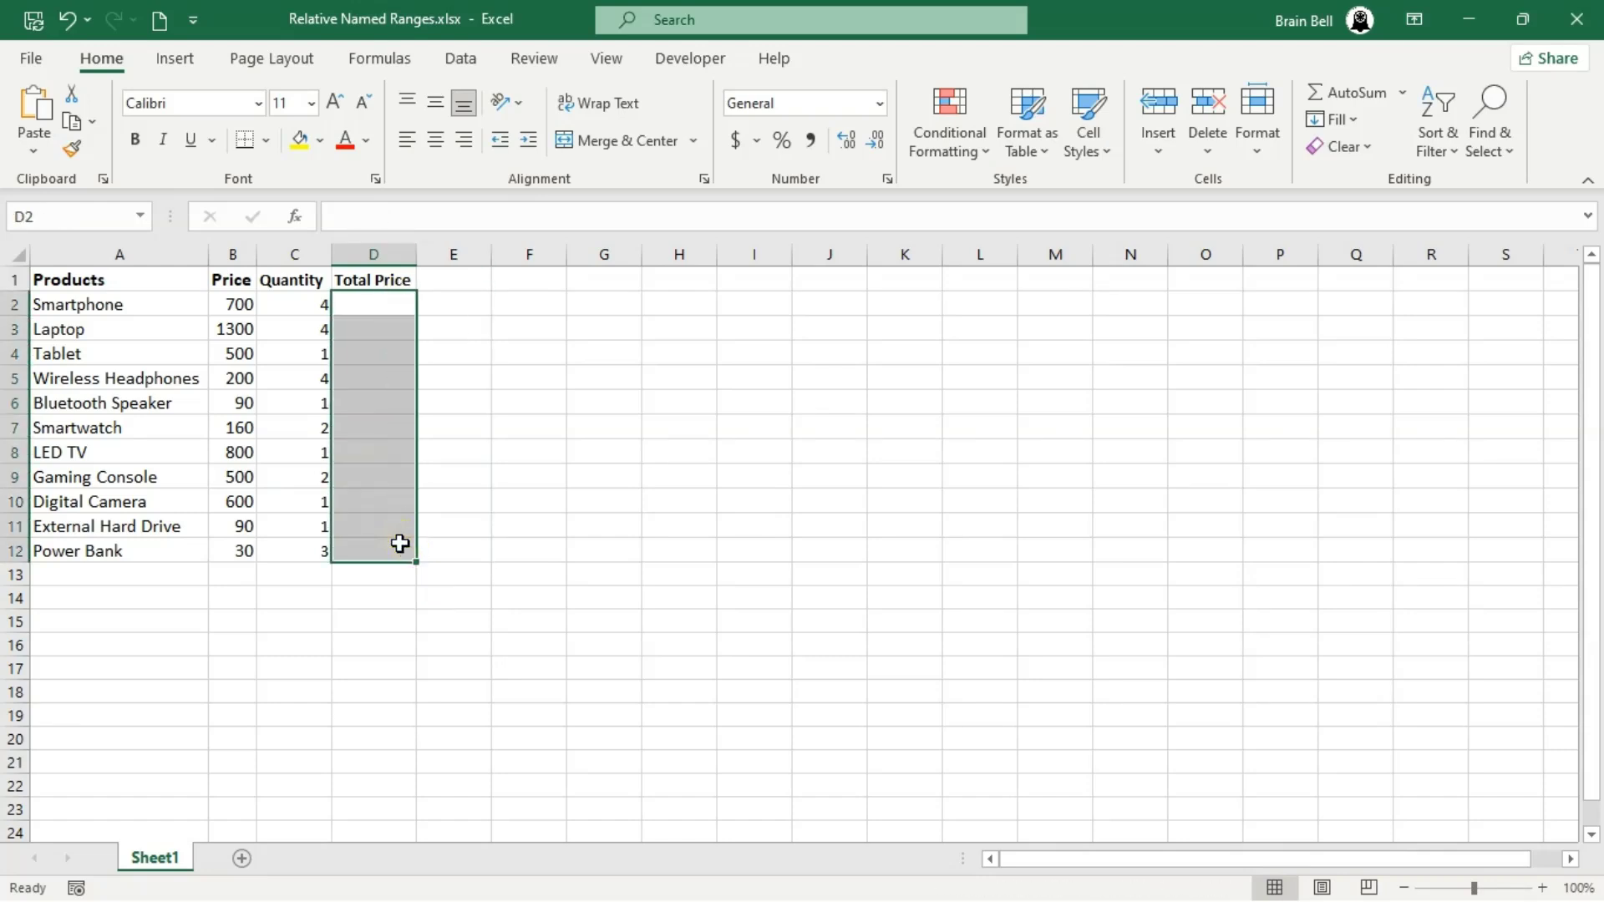
pyautogui.click(366, 309)
pyautogui.click(241, 306)
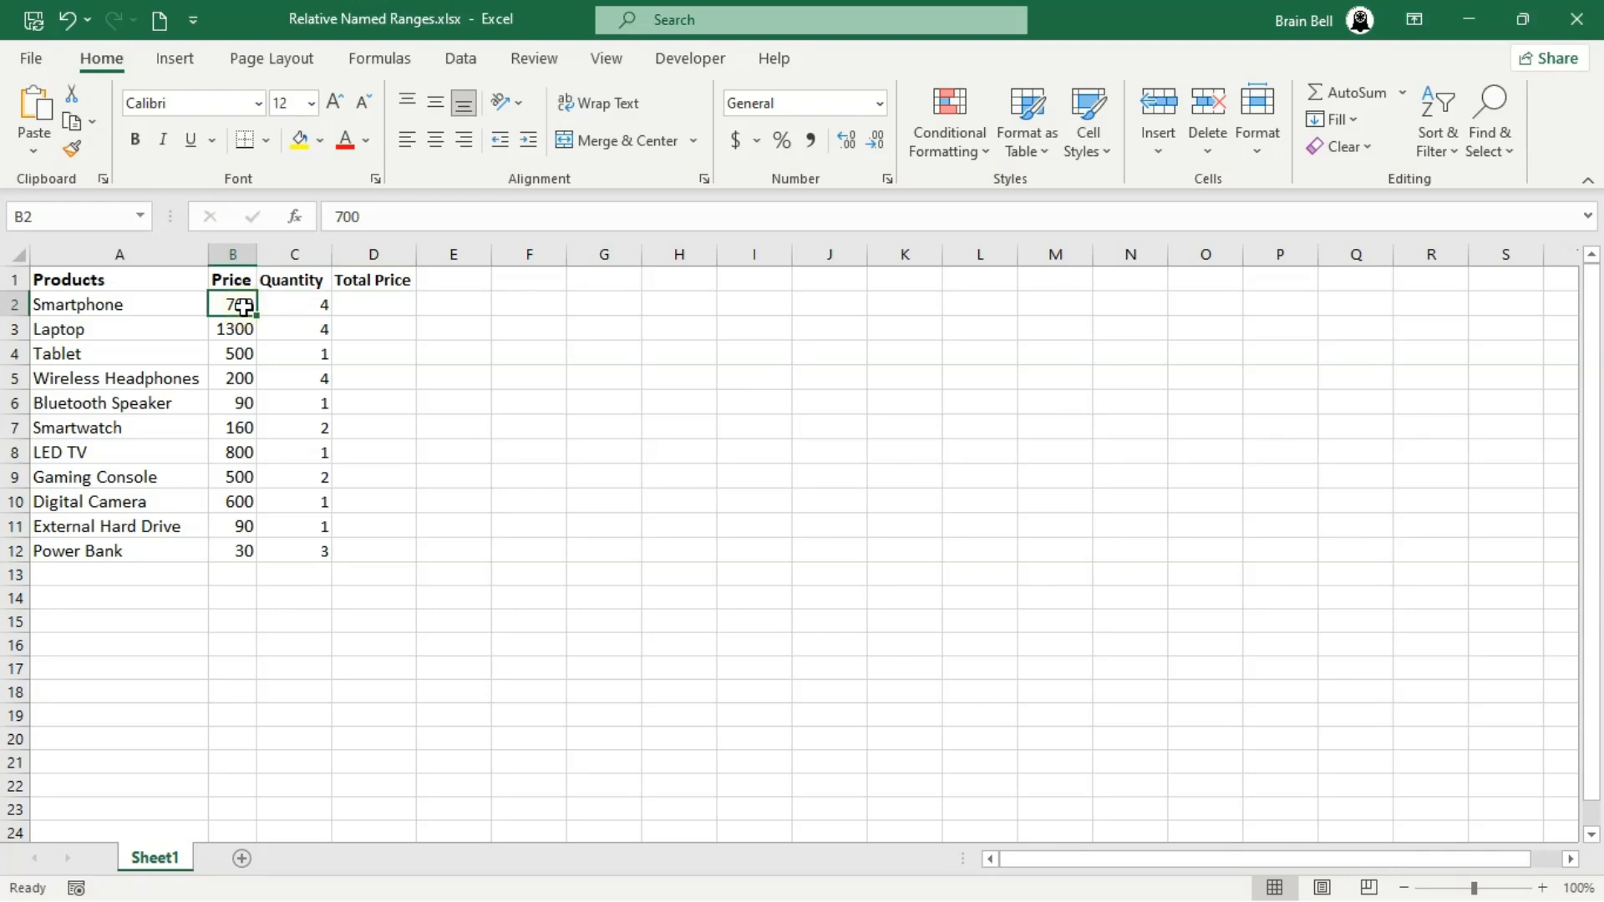
# - Name the Smartphone price cell B2 PRICE and the Smartphone quantity cell C2 QUANTITY
pyautogui.click(101, 222)
pyautogui.click(298, 305)
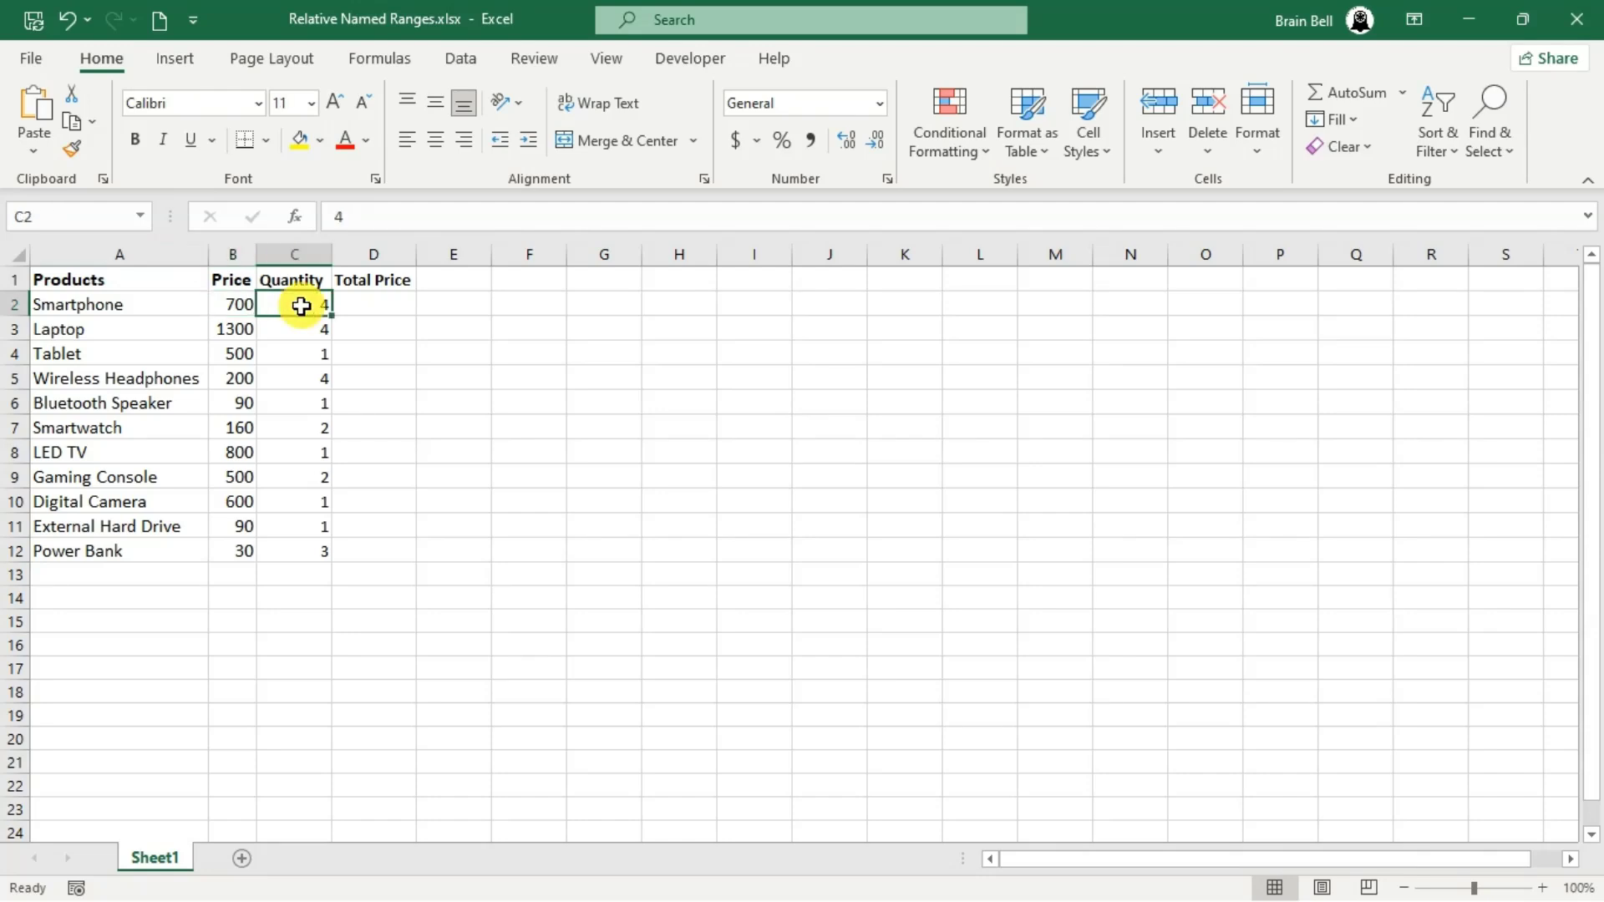
pyautogui.click(86, 218)
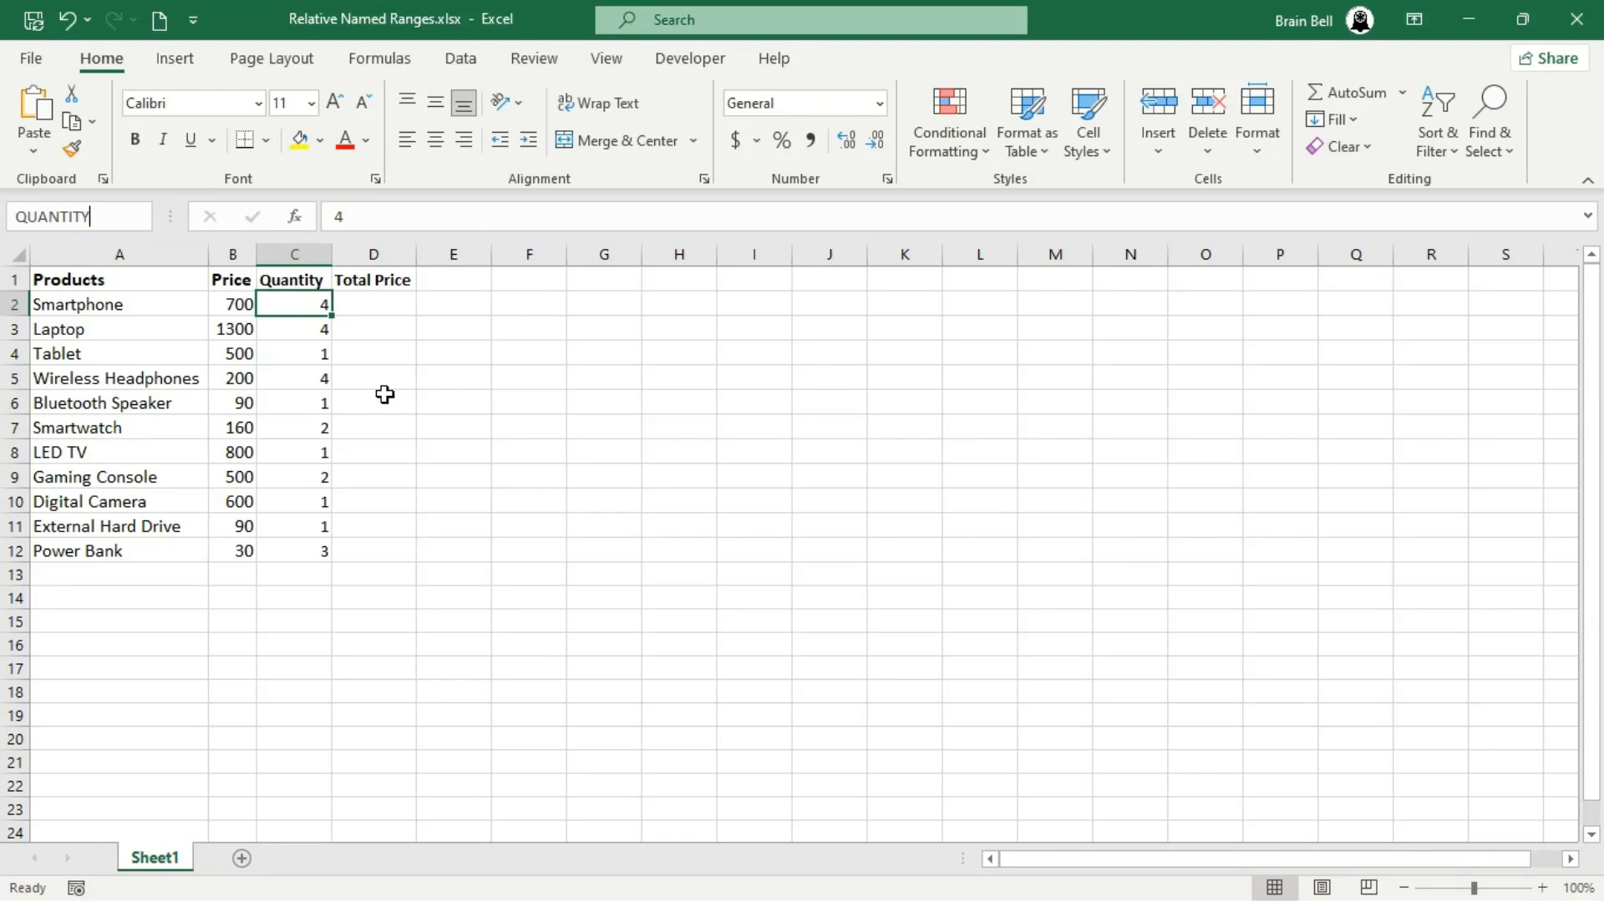
pyautogui.press('Return')
# - Enter =PRICE*QUANTITY as the Smartphone's total price in D2 and fill it down through D12
pyautogui.click(388, 302)
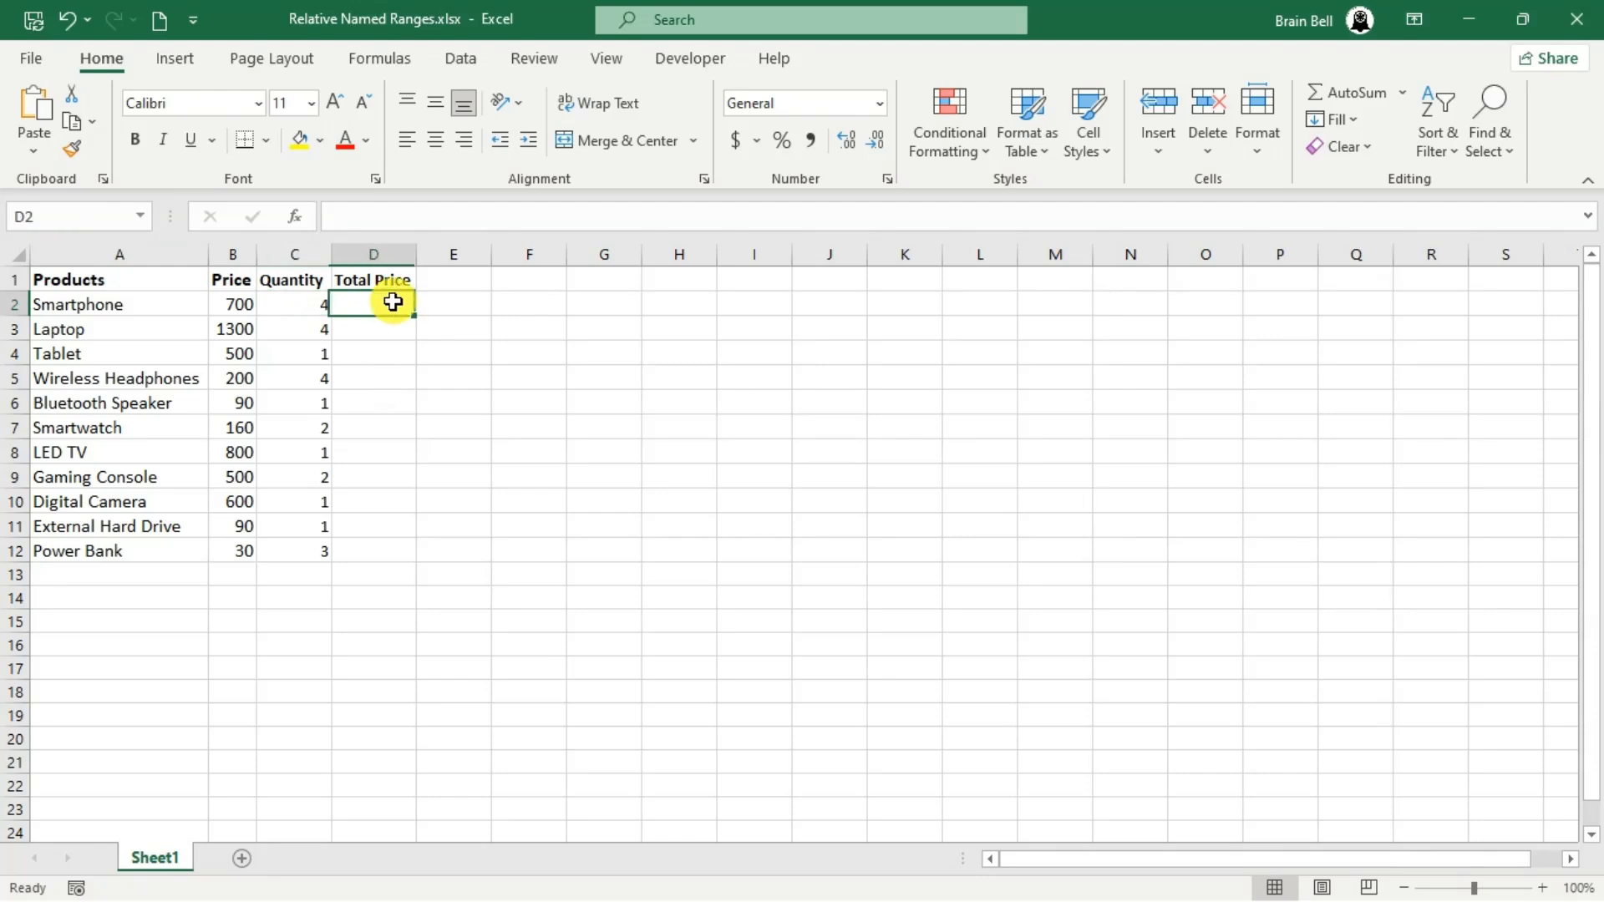
pyautogui.write('=PRI')
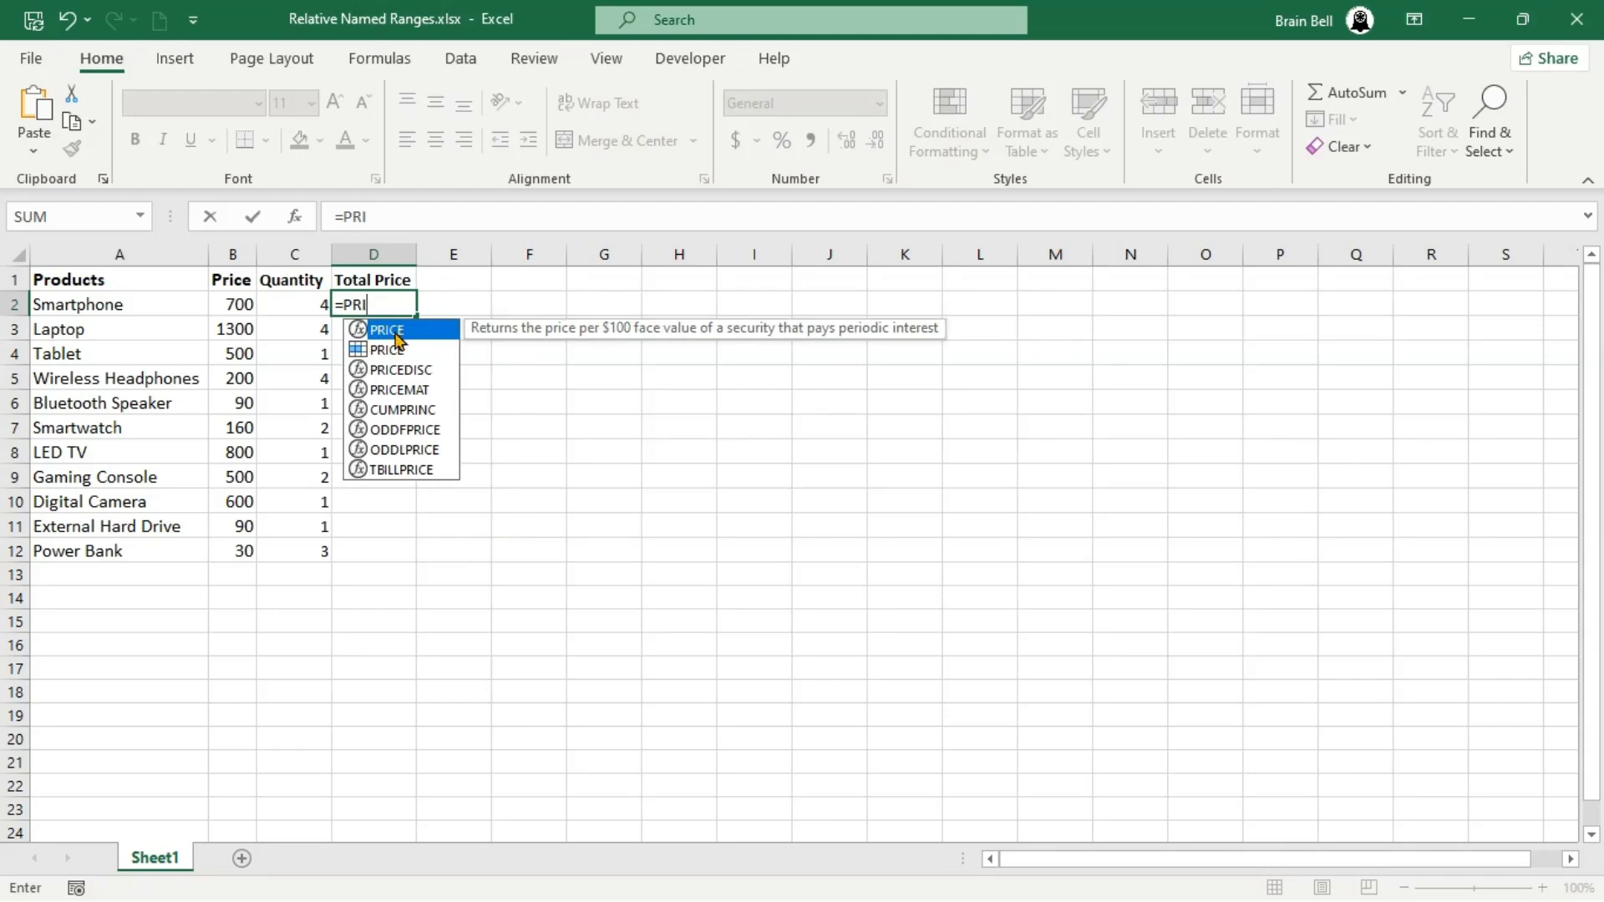
pyautogui.doubleClick(396, 350)
pyautogui.write('*')
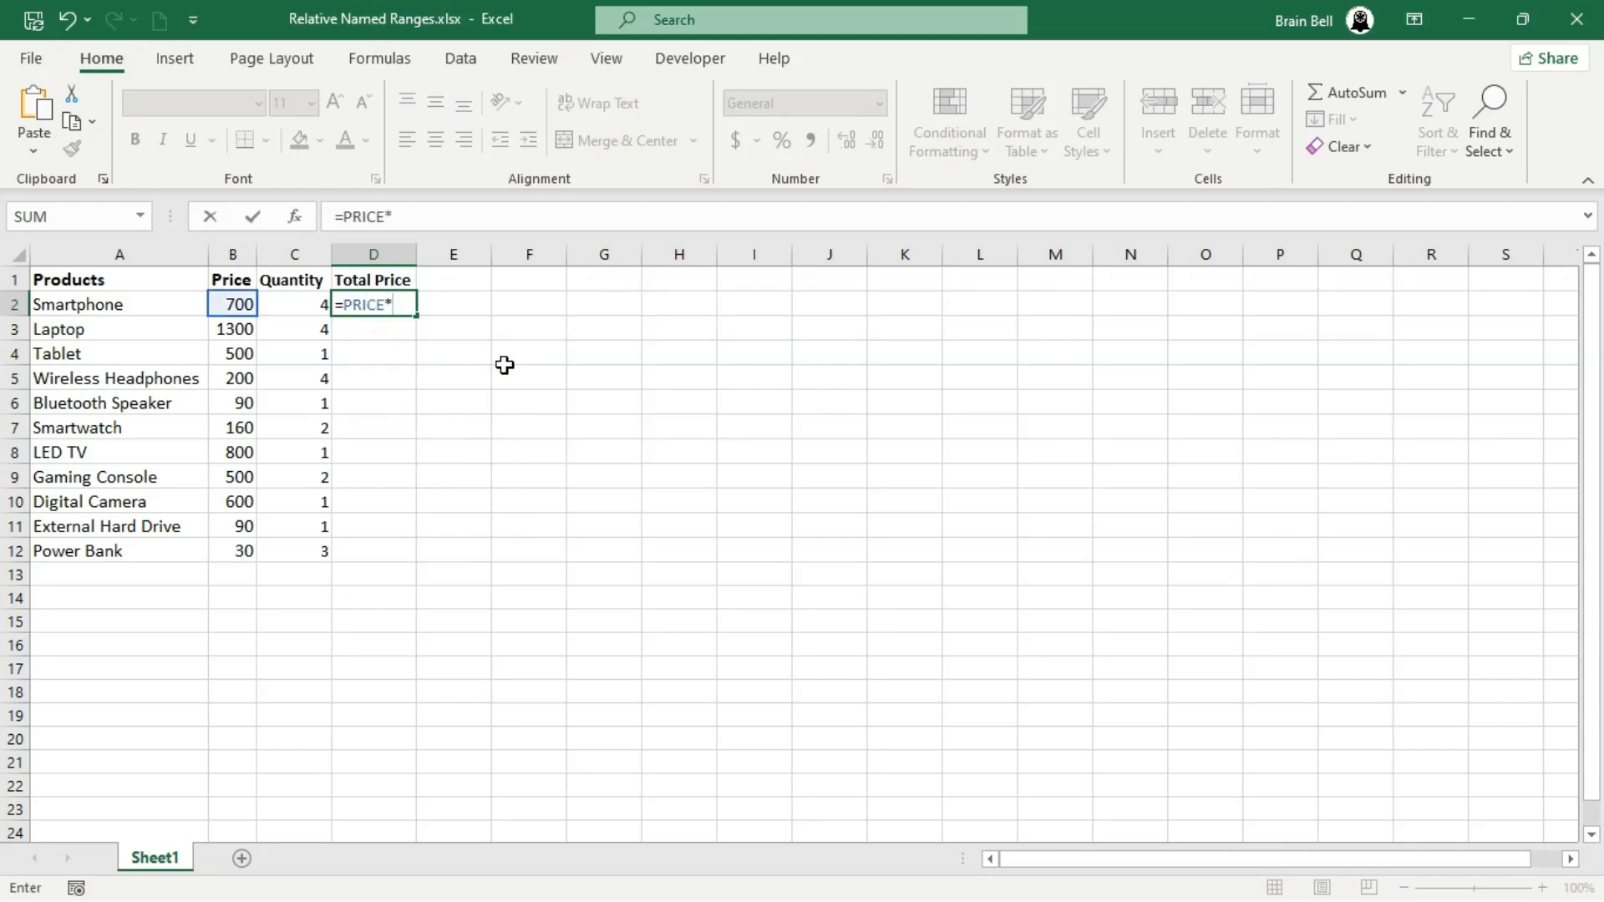
pyautogui.write('QUA')
pyautogui.doubleClick(476, 327)
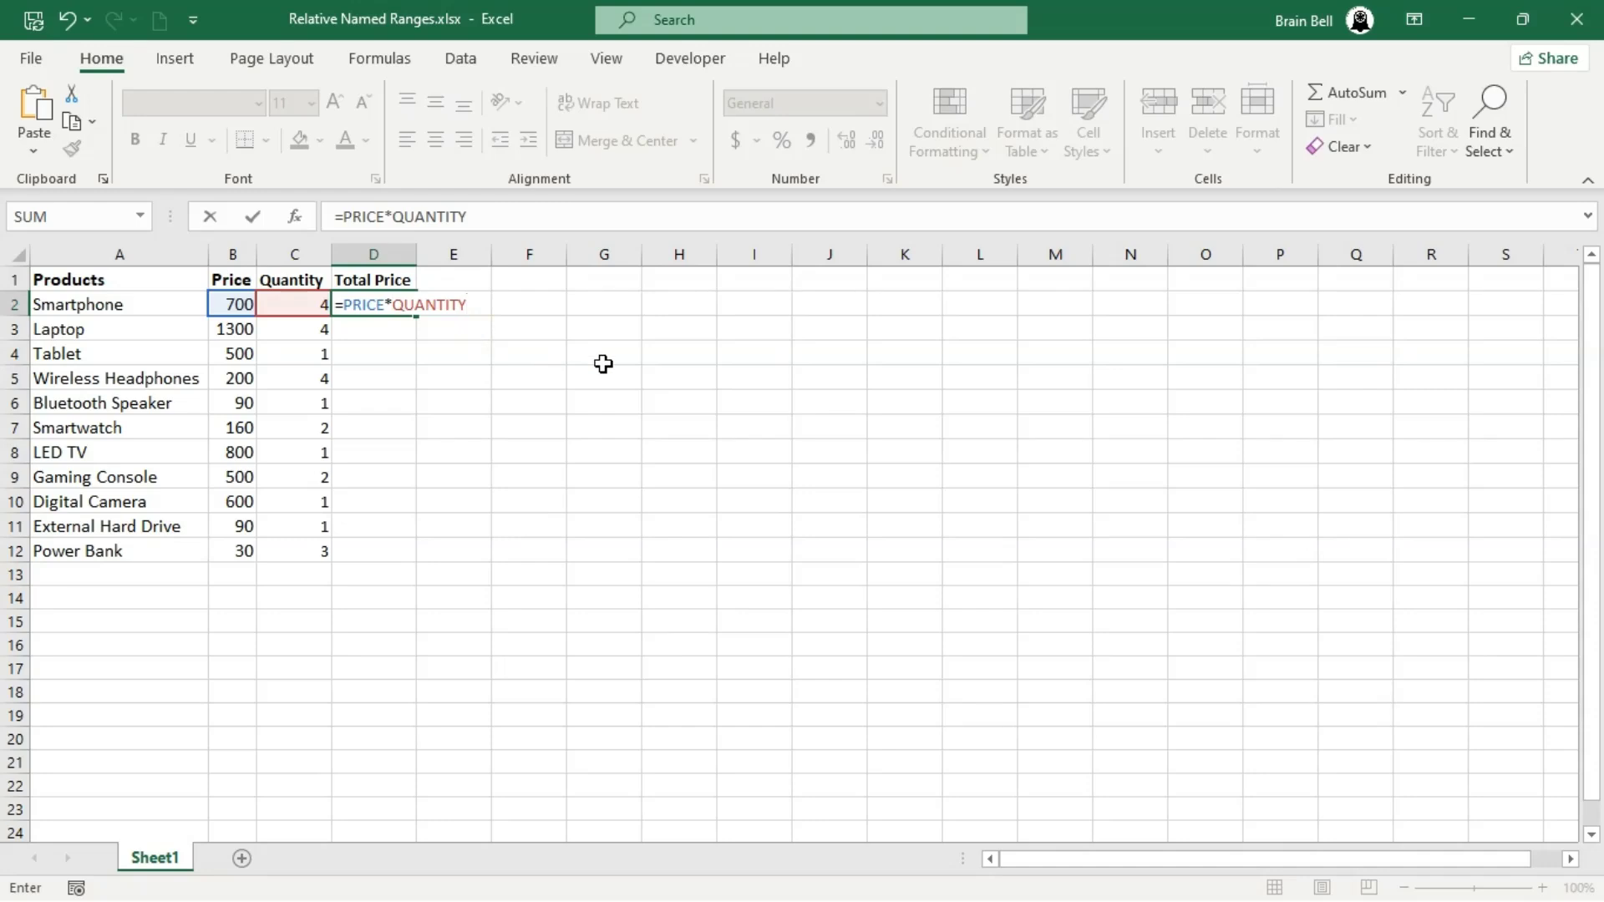
pyautogui.press('Return')
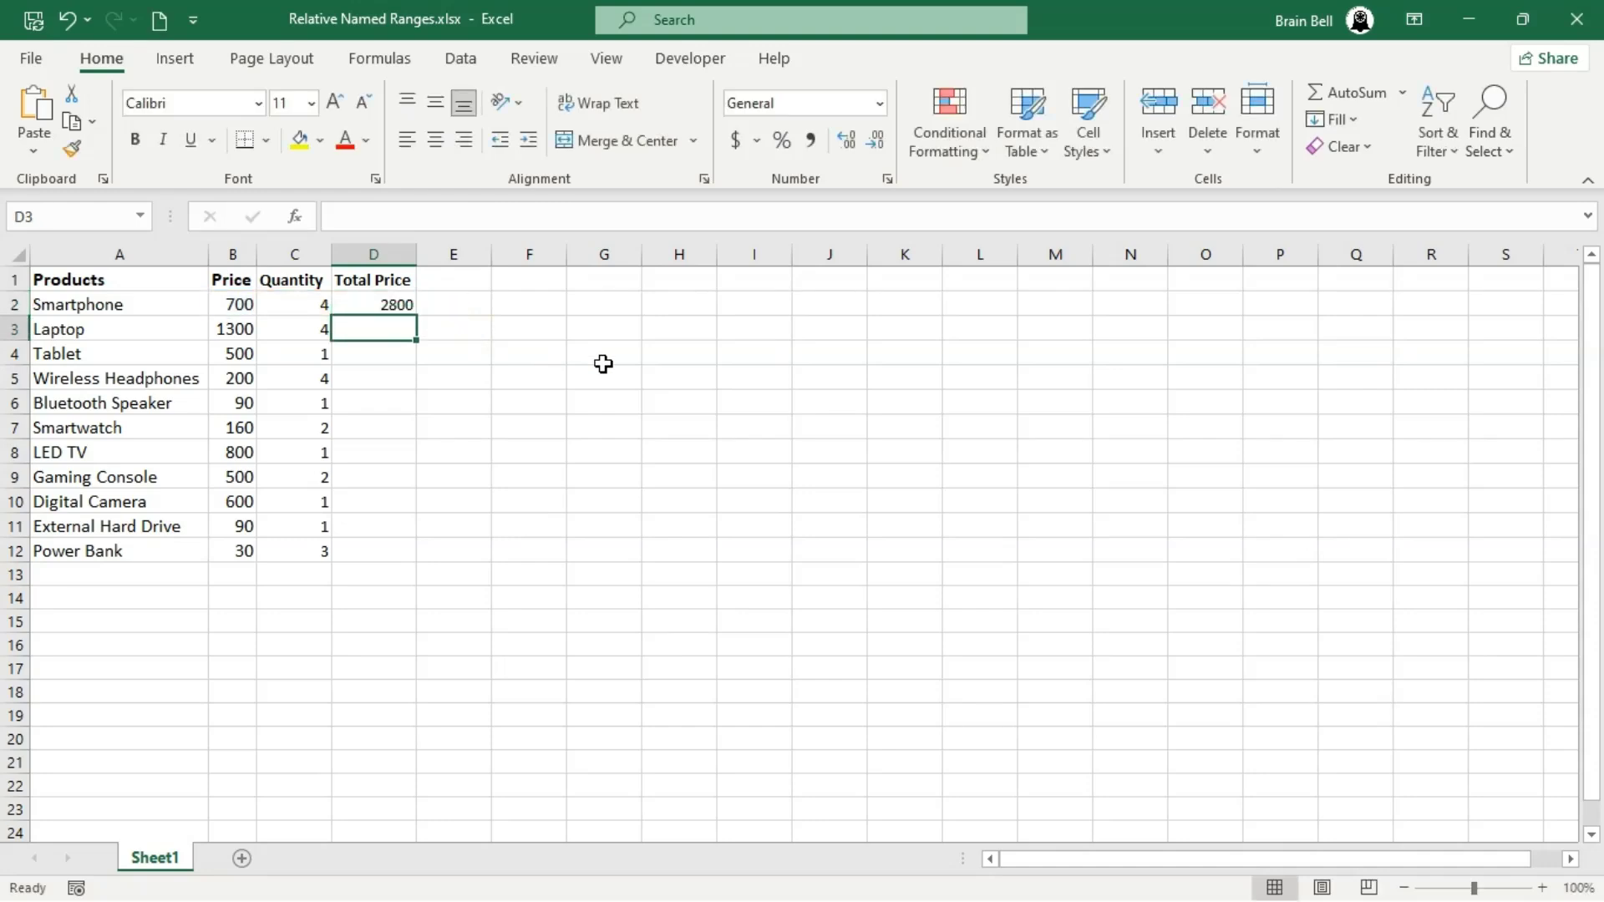
pyautogui.click(398, 303)
pyautogui.doubleClick(415, 316)
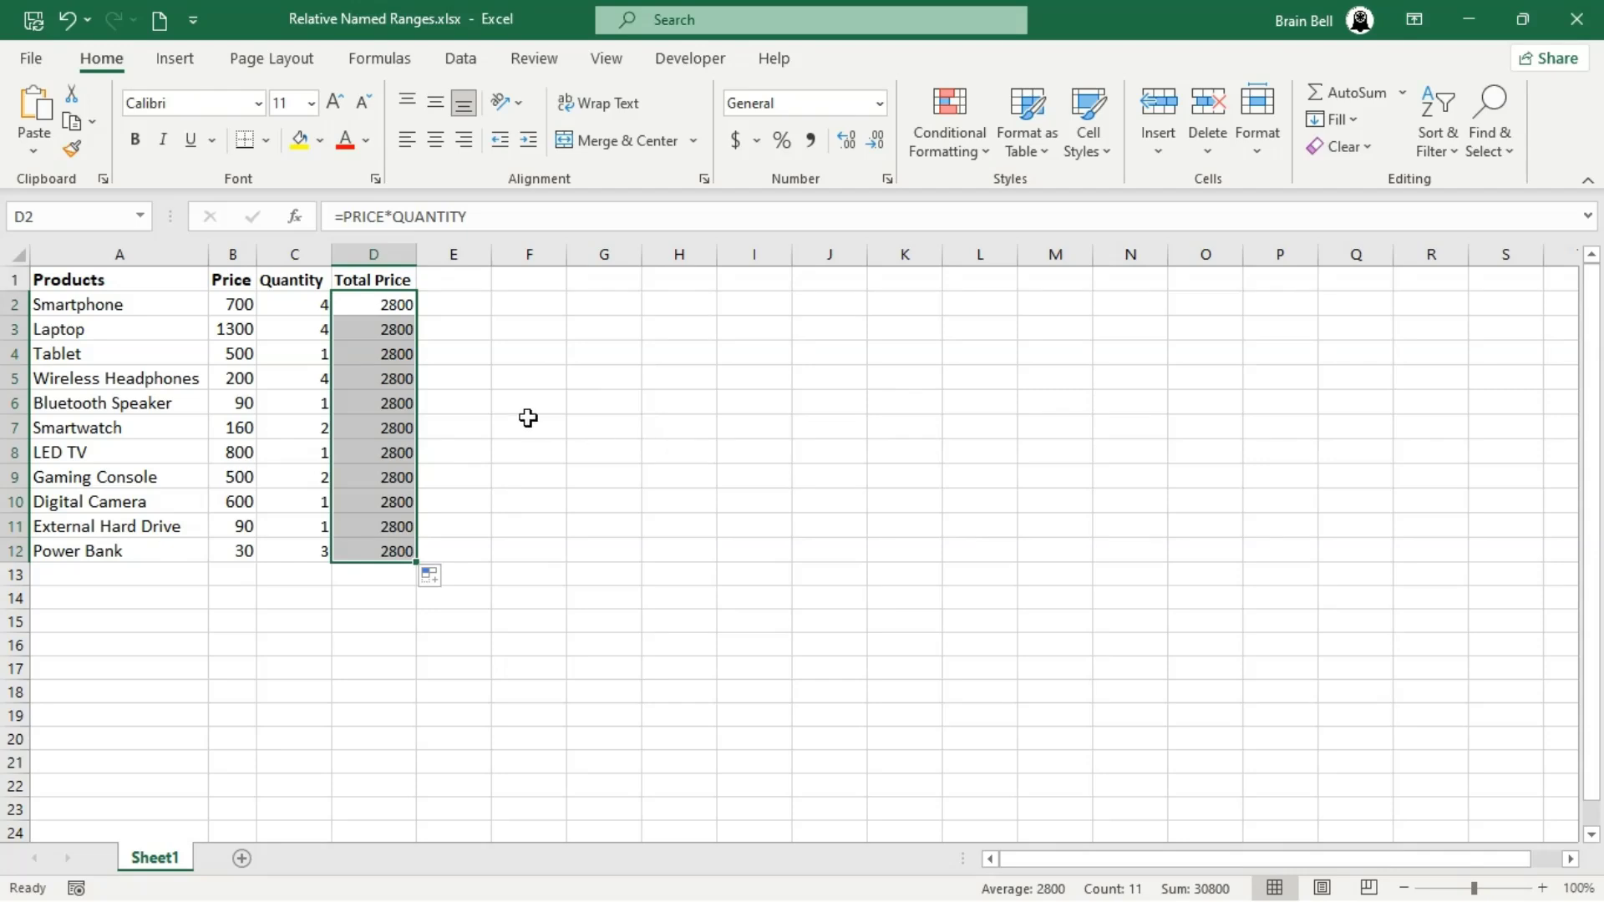
# - Inspect which cells the named-range formulas in D3, D8 and D12 refer to, leaving them unedited
pyautogui.doubleClick(381, 331)
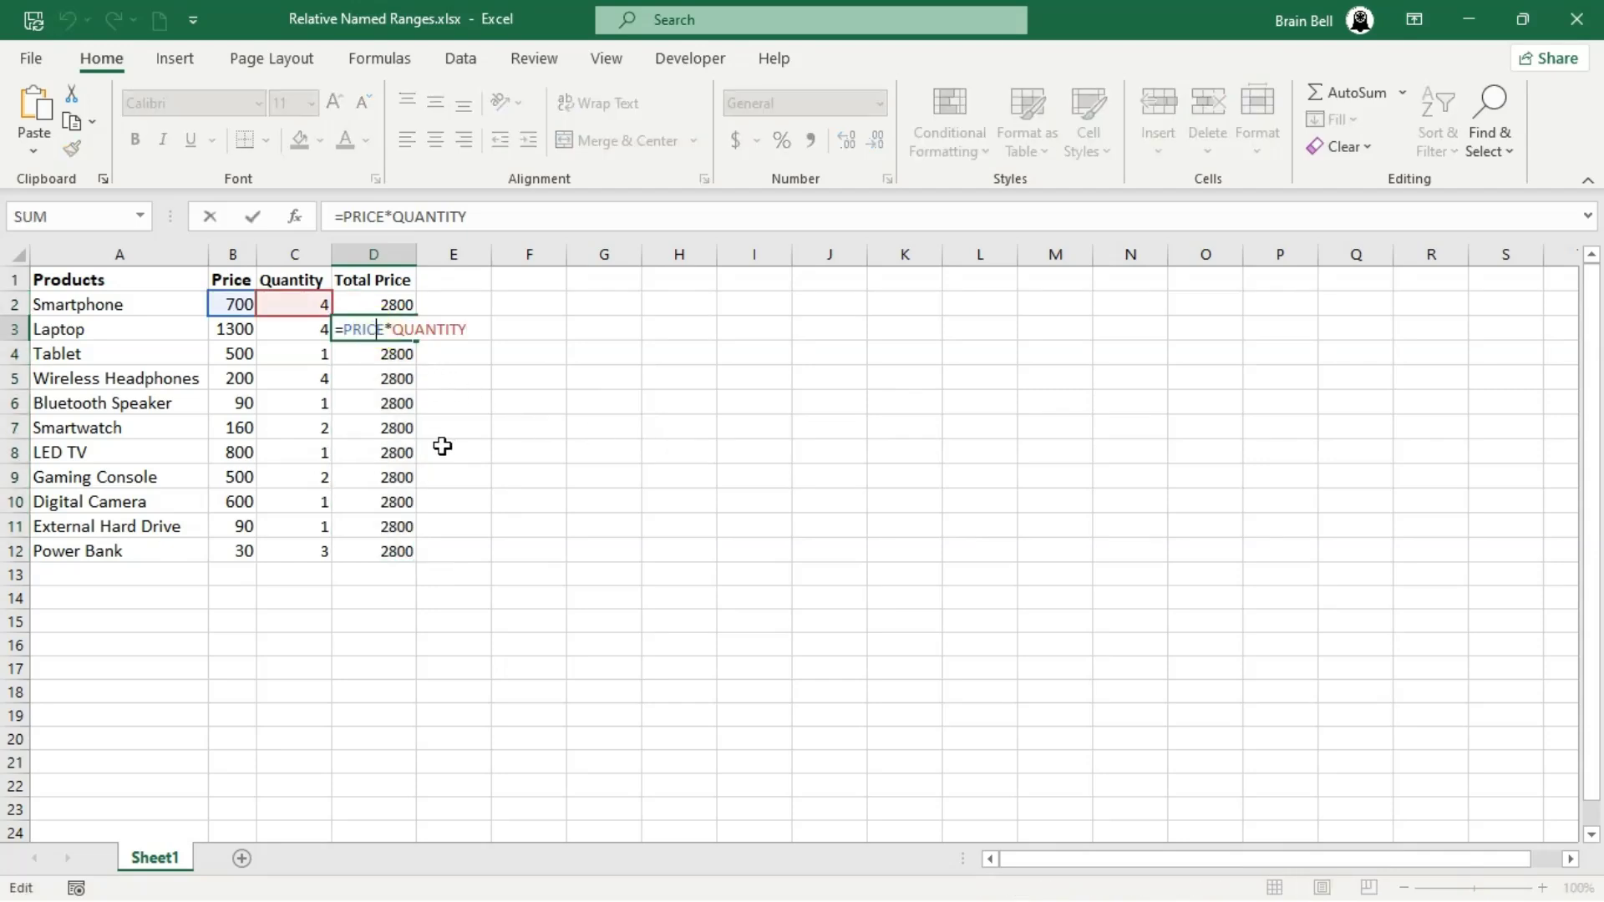
pyautogui.press('Escape')
pyautogui.doubleClick(393, 452)
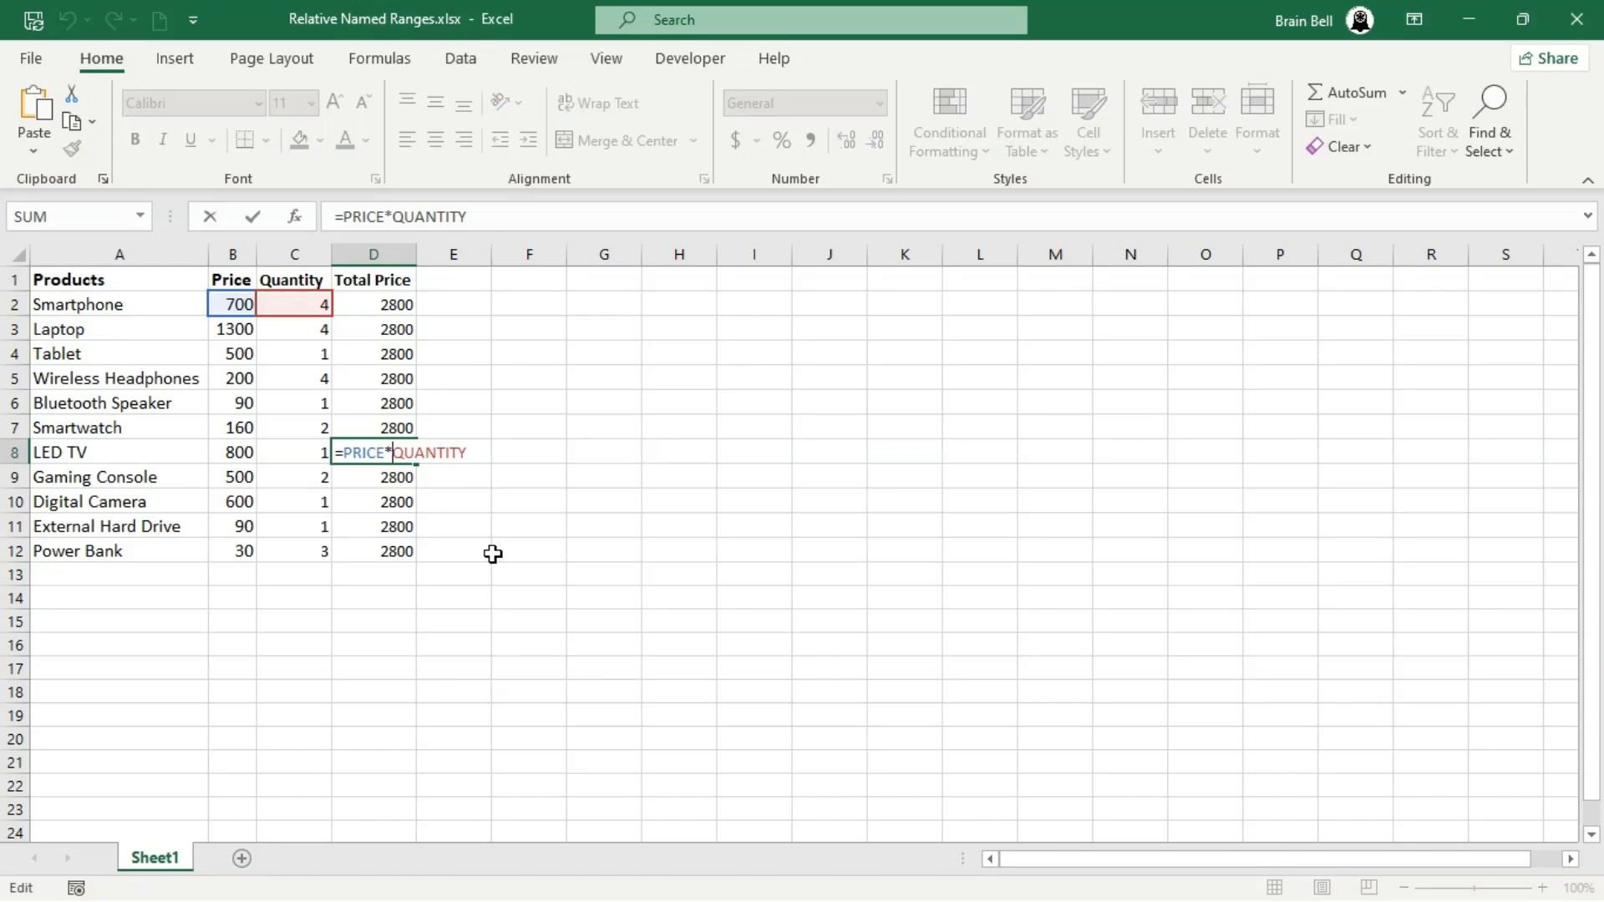
pyautogui.press('Escape')
pyautogui.doubleClick(390, 551)
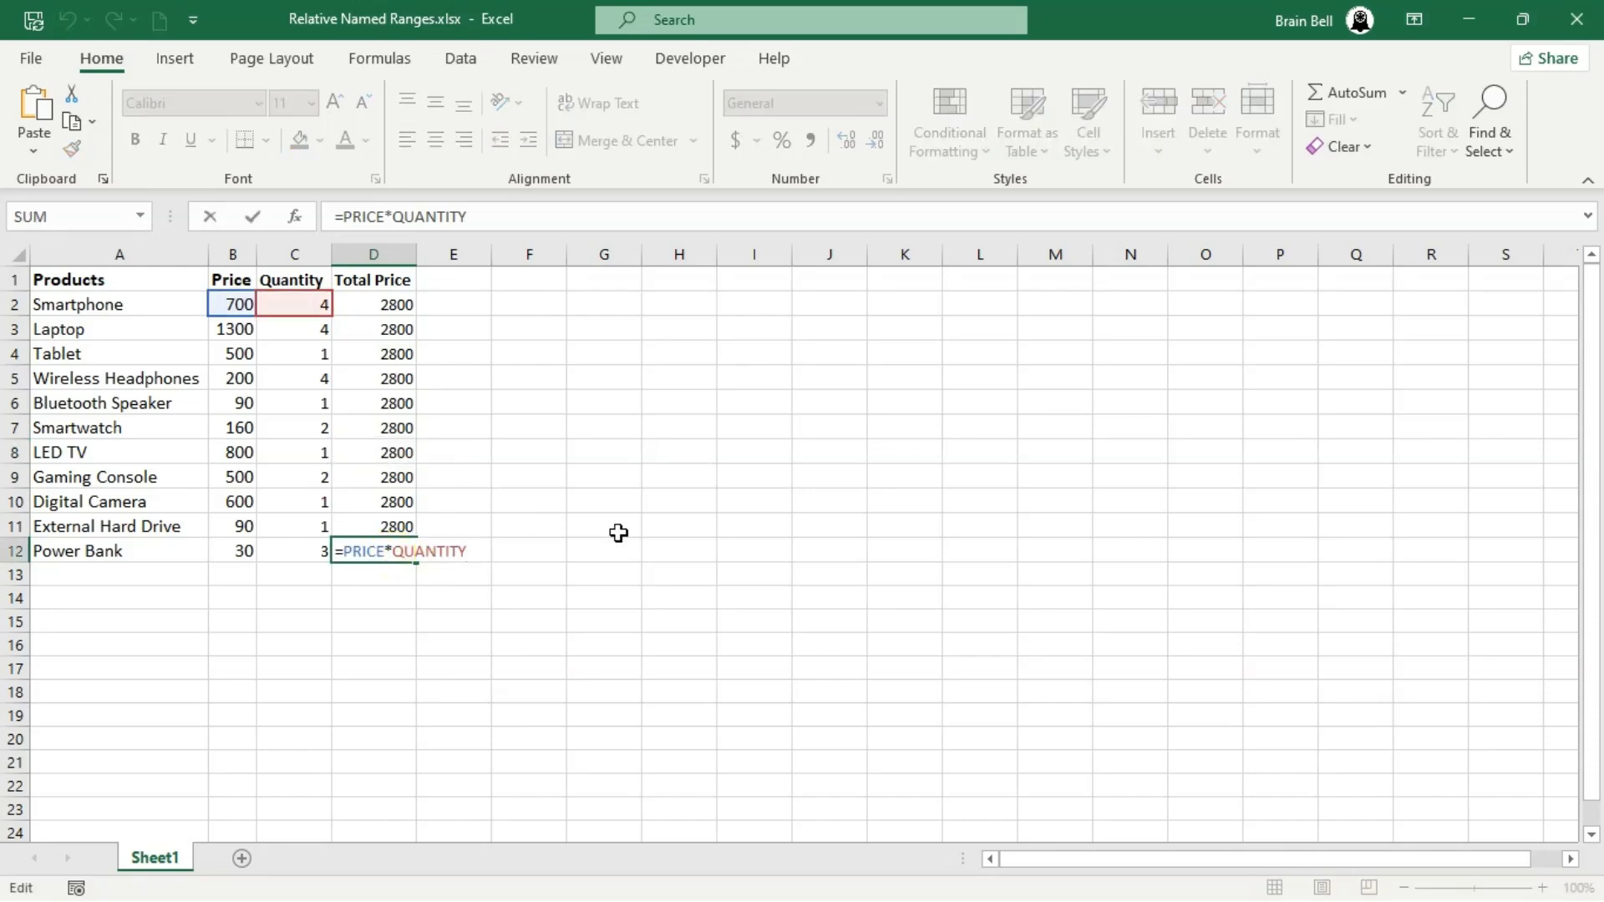
pyautogui.press('Escape')
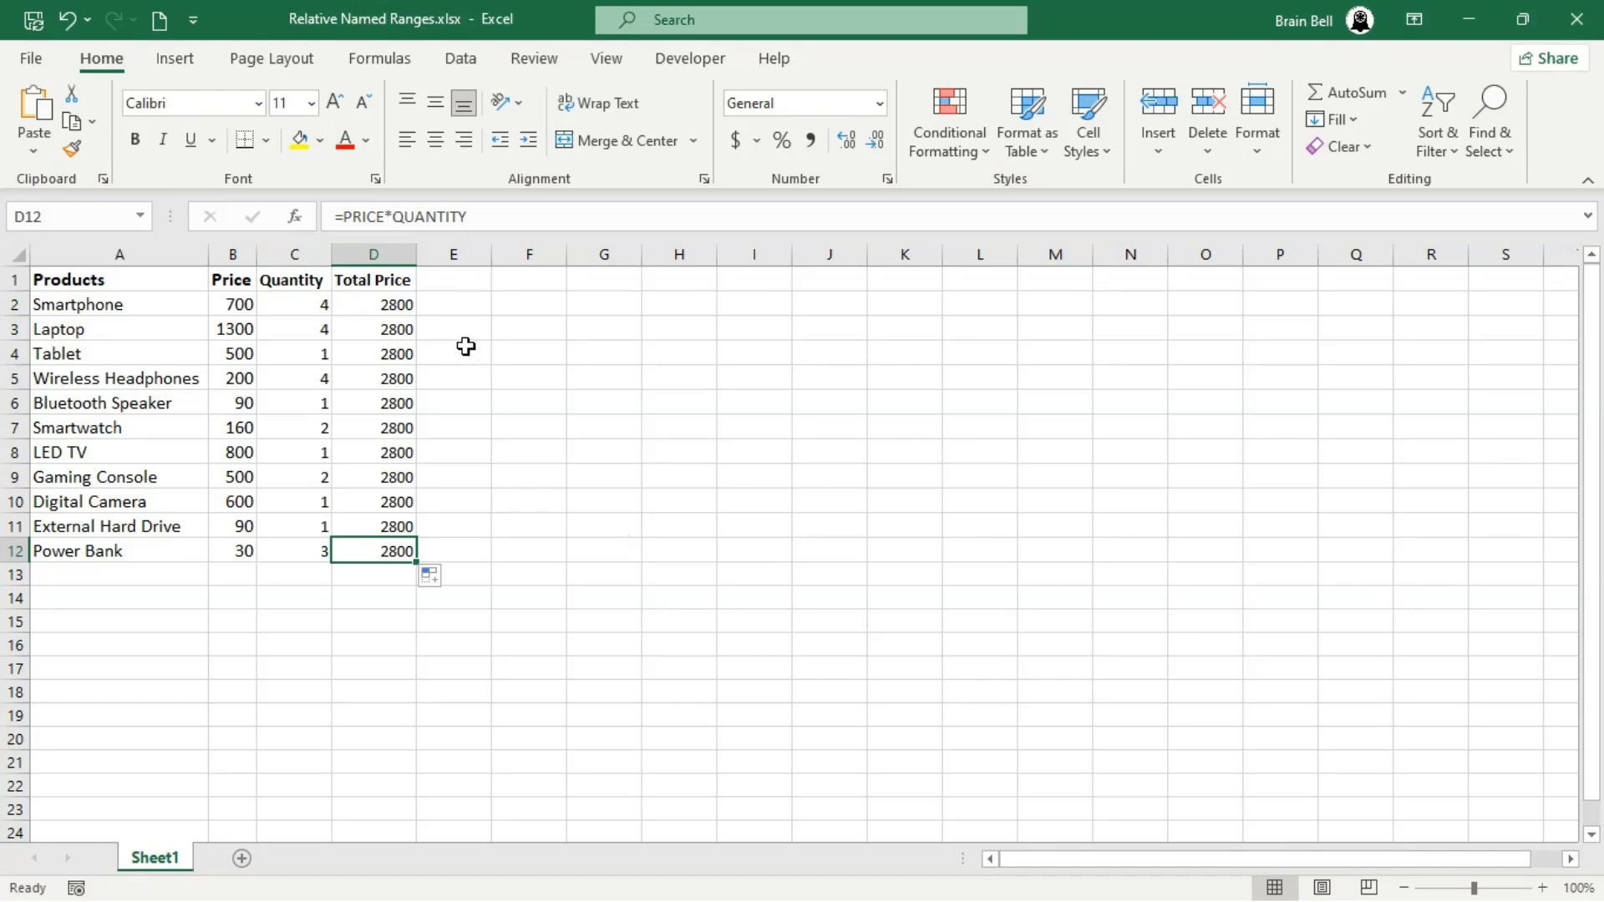
# - With D2 selected, edit the PRICE name to refer to the relative reference =Sheet1!B2
pyautogui.click(388, 303)
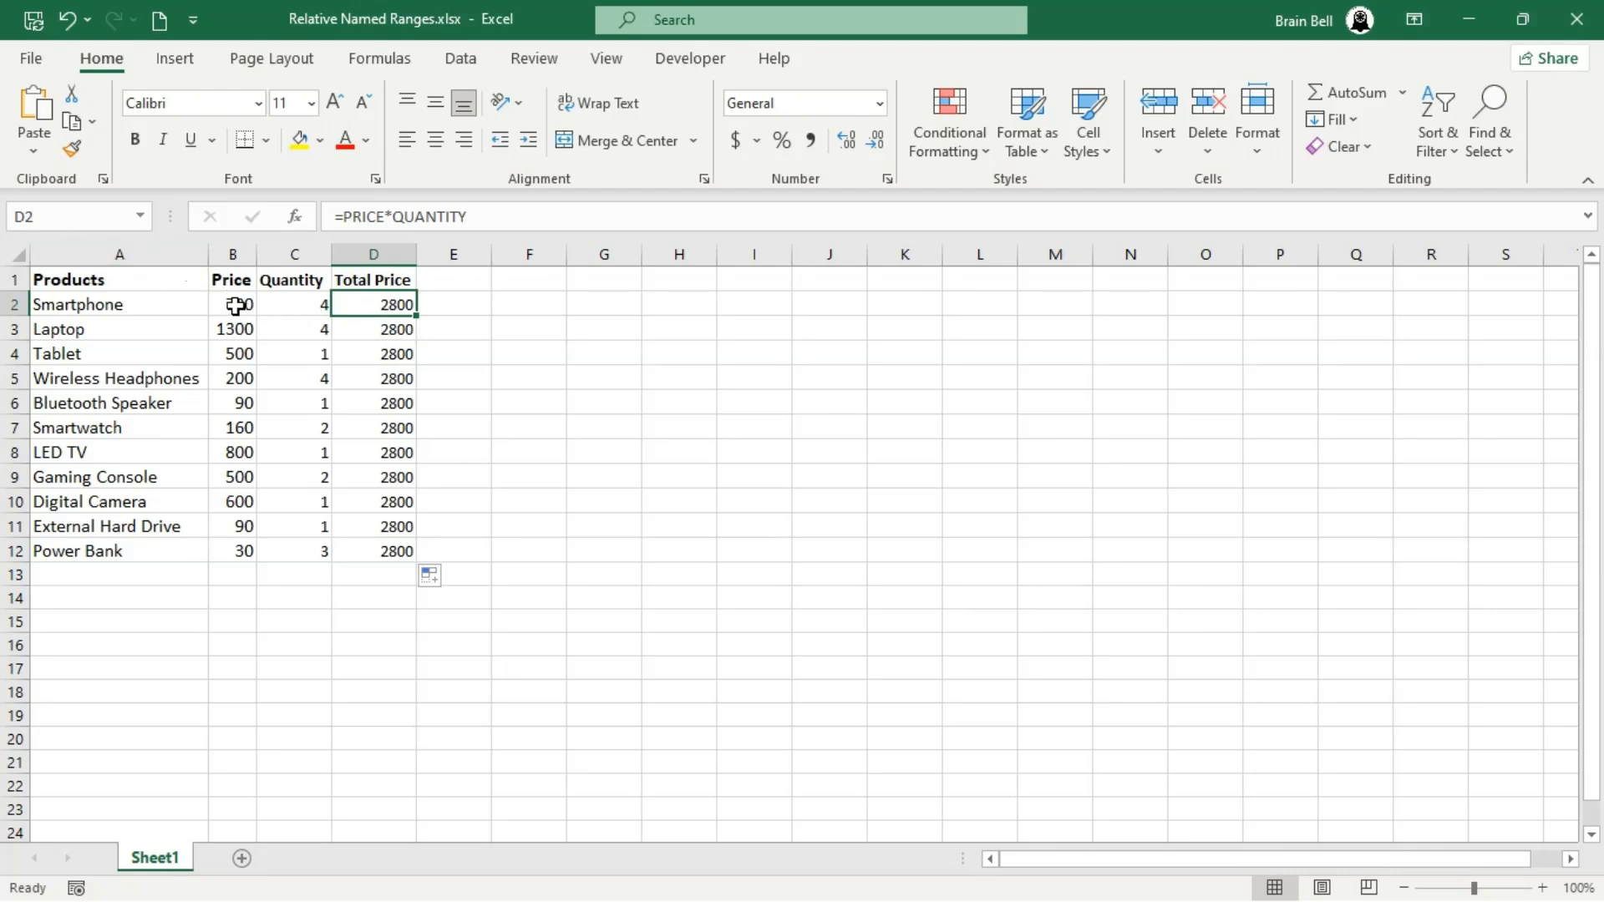
pyautogui.click(369, 65)
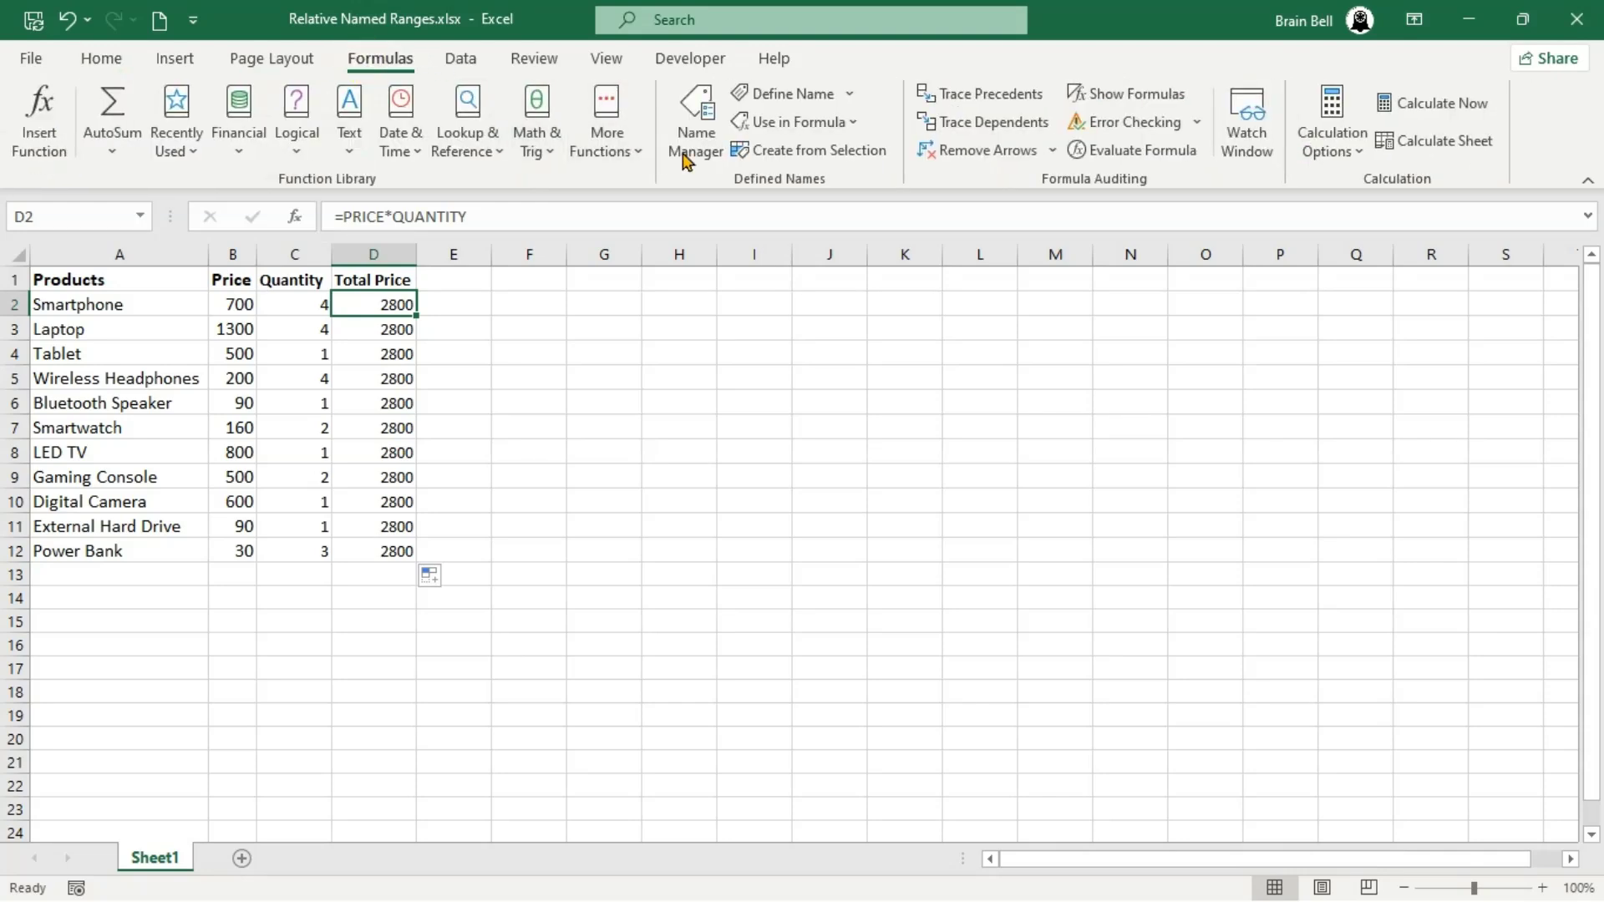
pyautogui.click(697, 153)
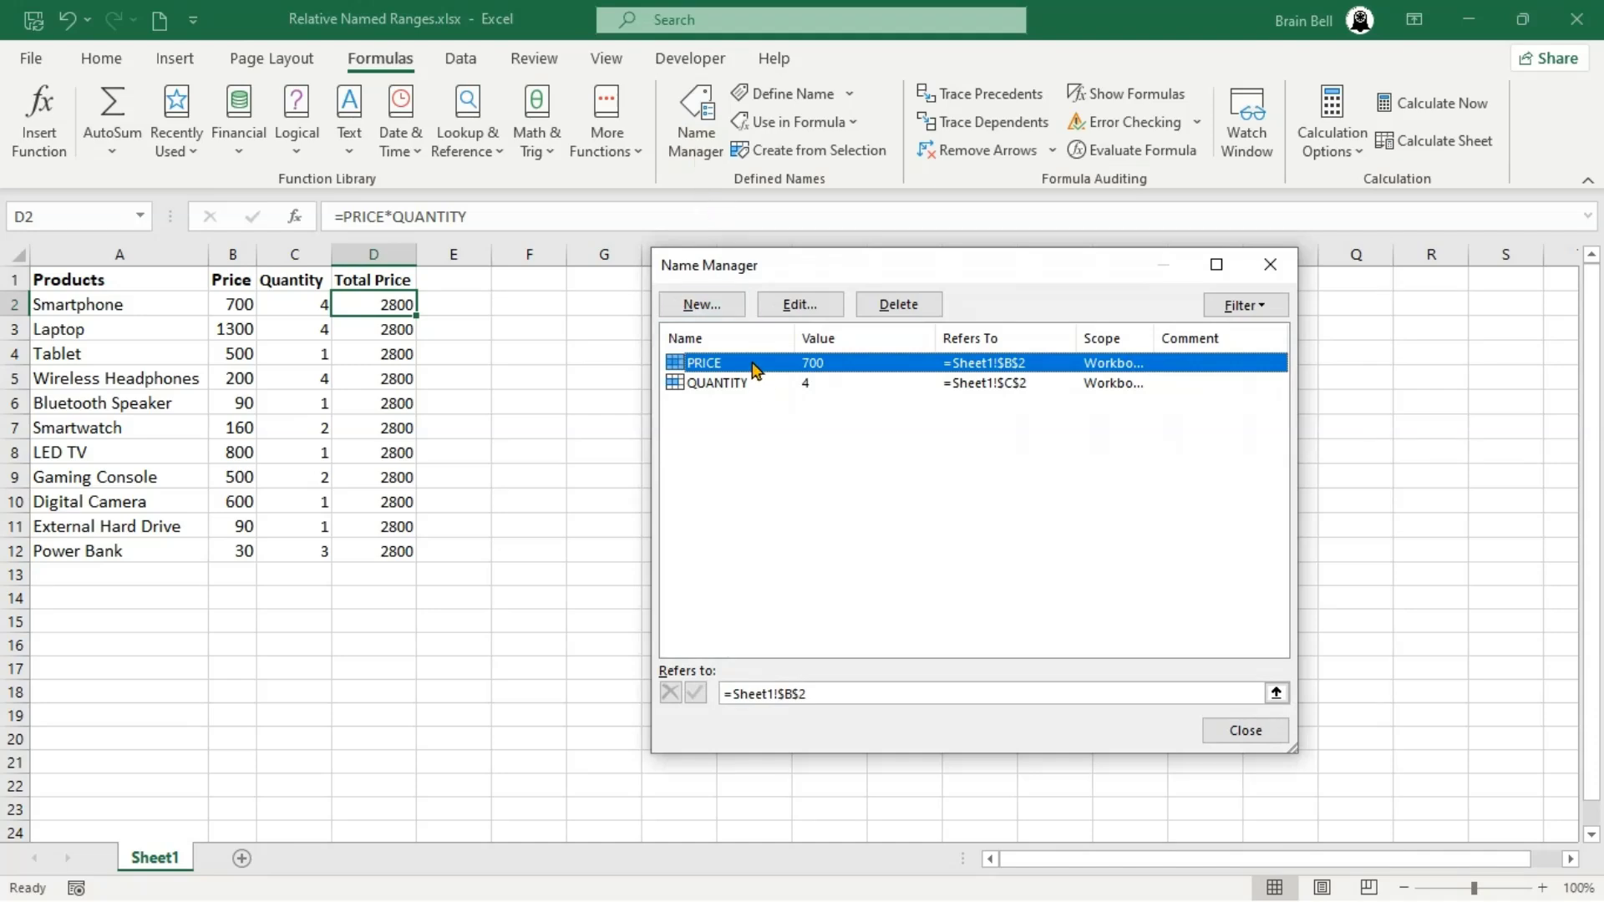
pyautogui.click(793, 305)
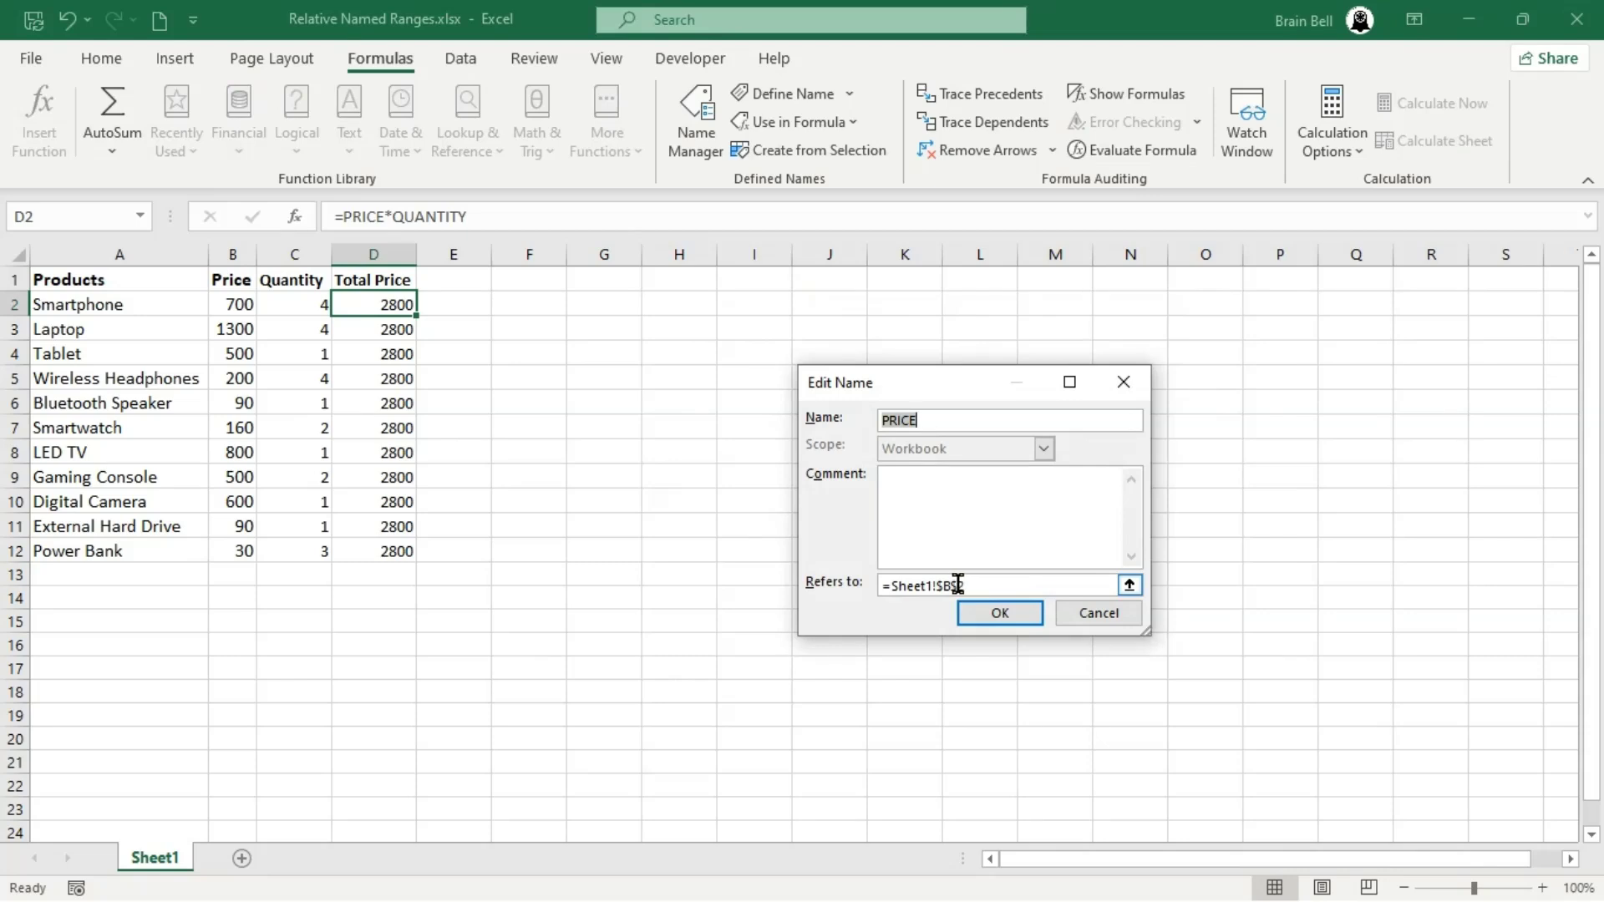
pyautogui.click(958, 584)
pyautogui.press('BackSpace')
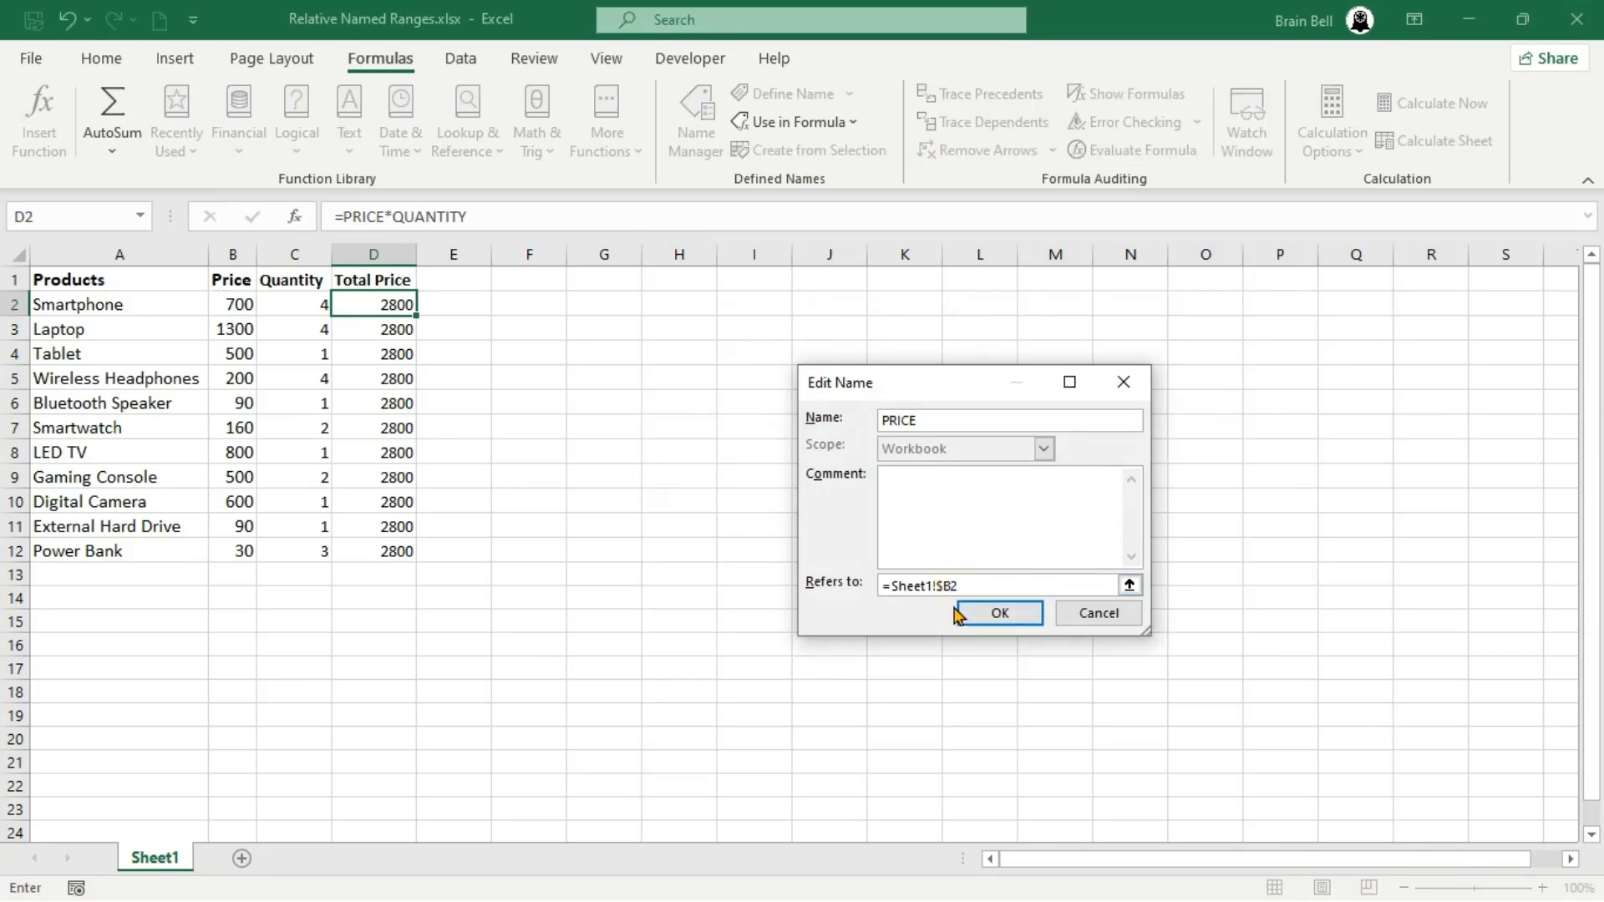
pyautogui.click(942, 585)
pyautogui.click(1013, 608)
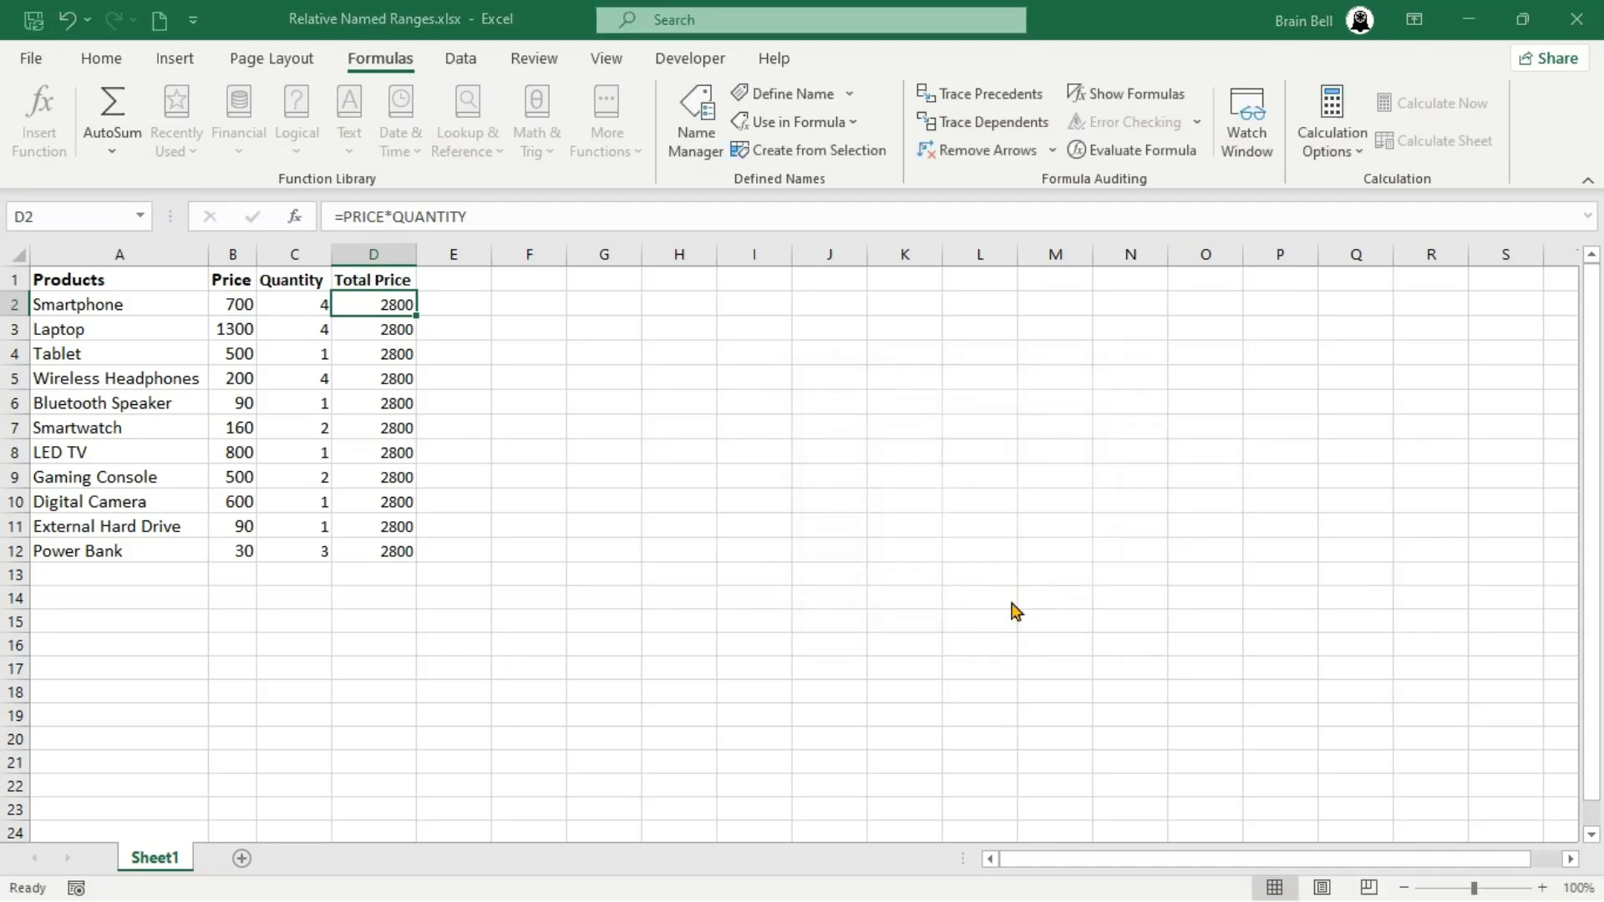
# - Edit the QUANTITY name to refer to the relative reference =Sheet1!C2 and close the Name Manager
pyautogui.click(704, 382)
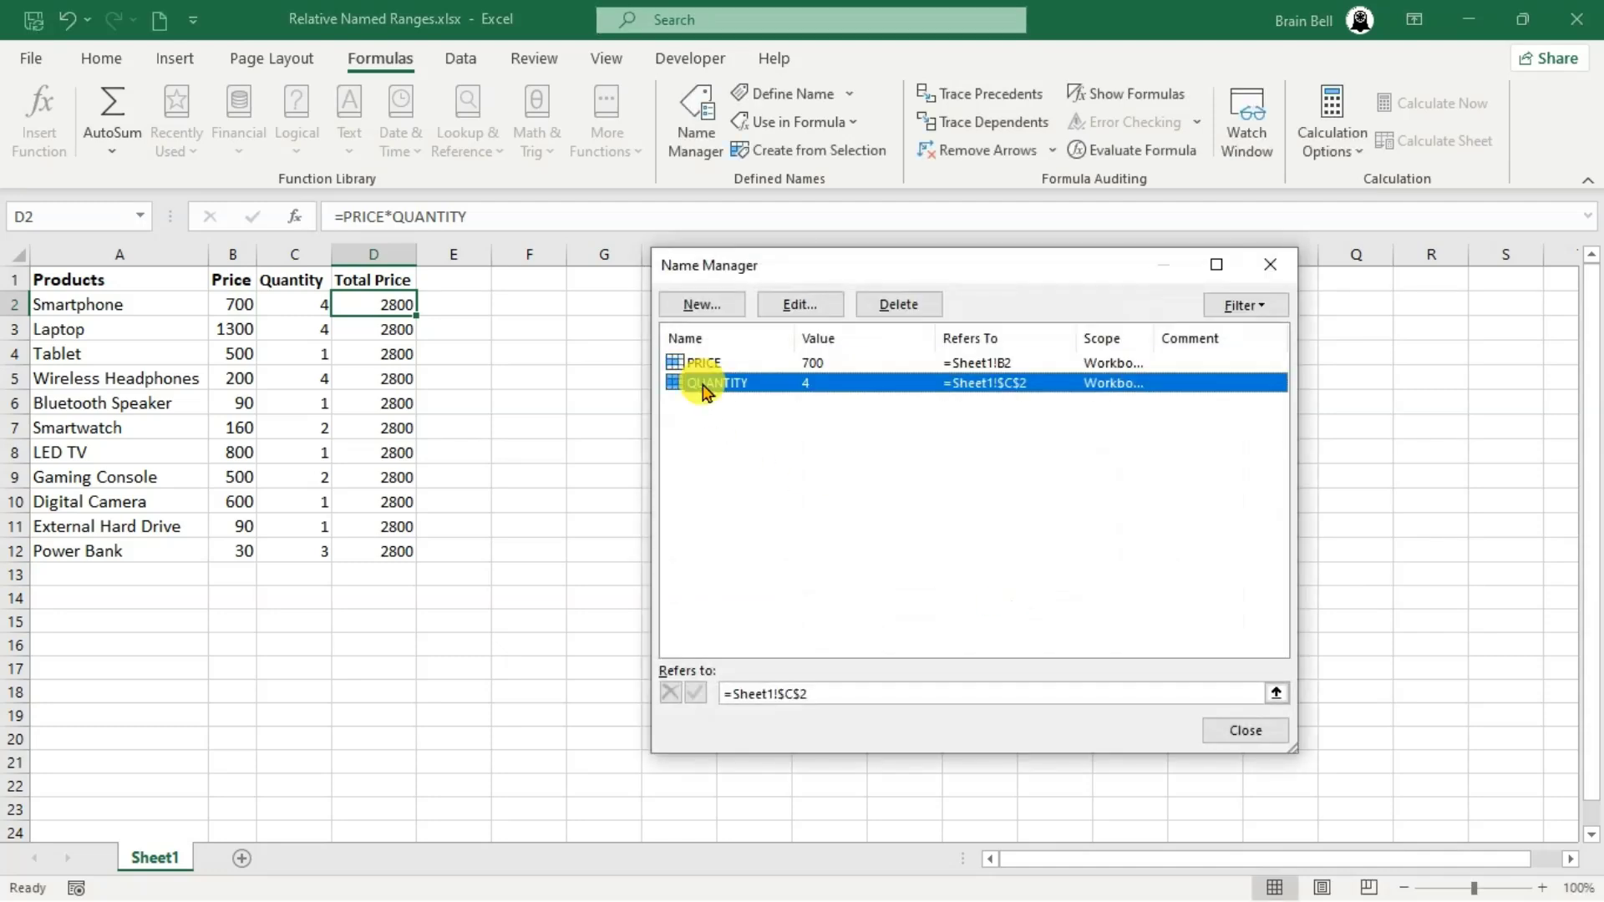
pyautogui.click(796, 306)
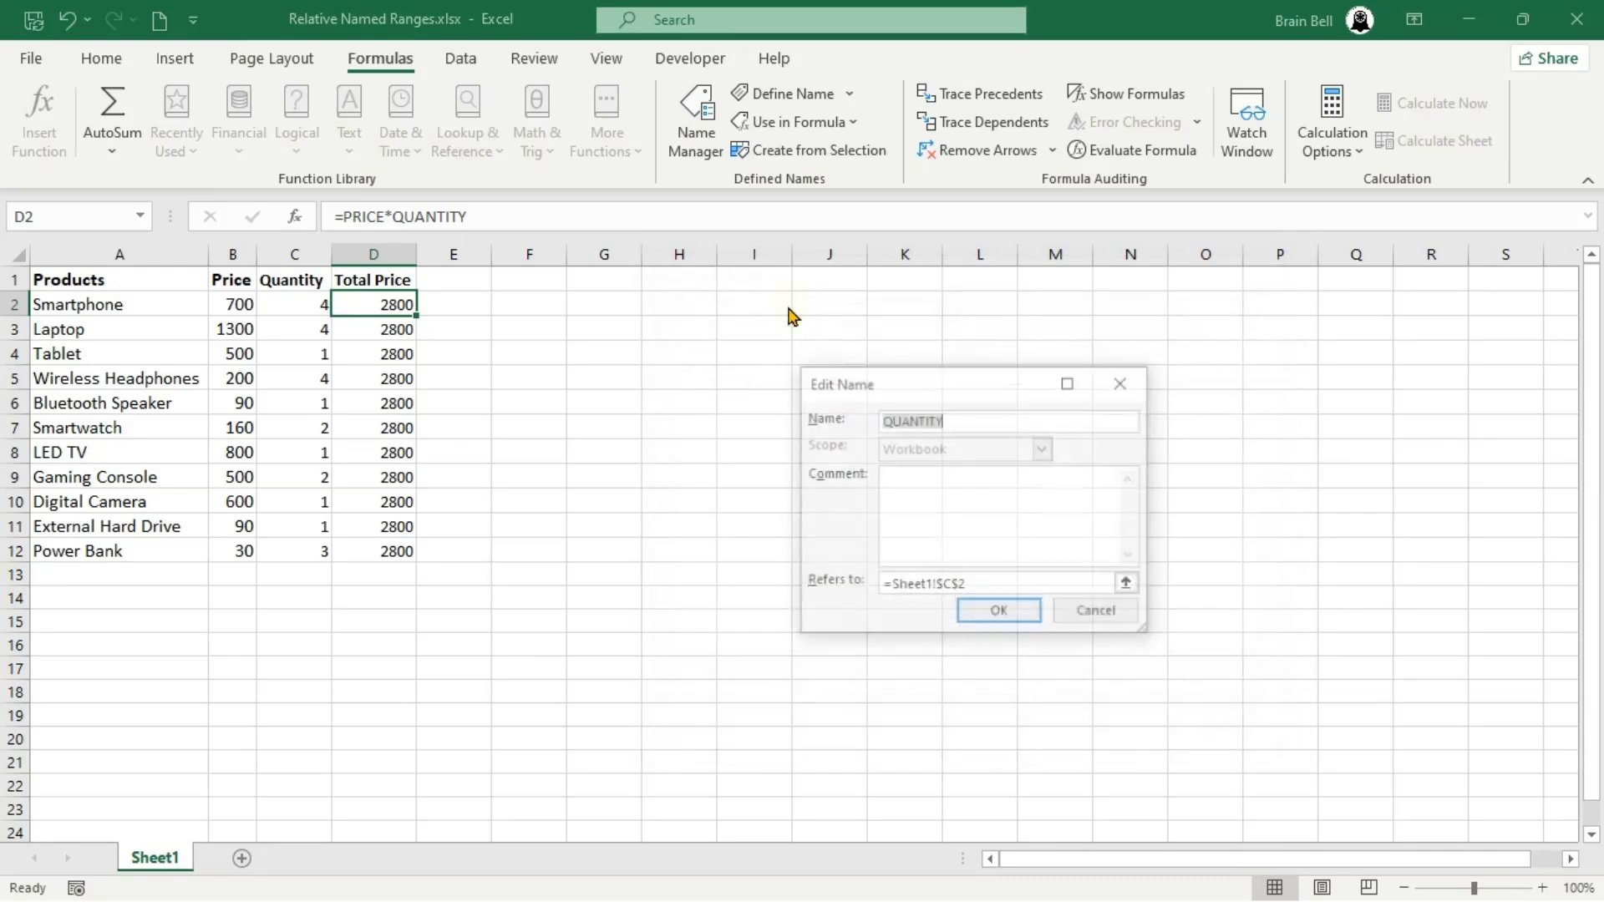
pyautogui.click(956, 586)
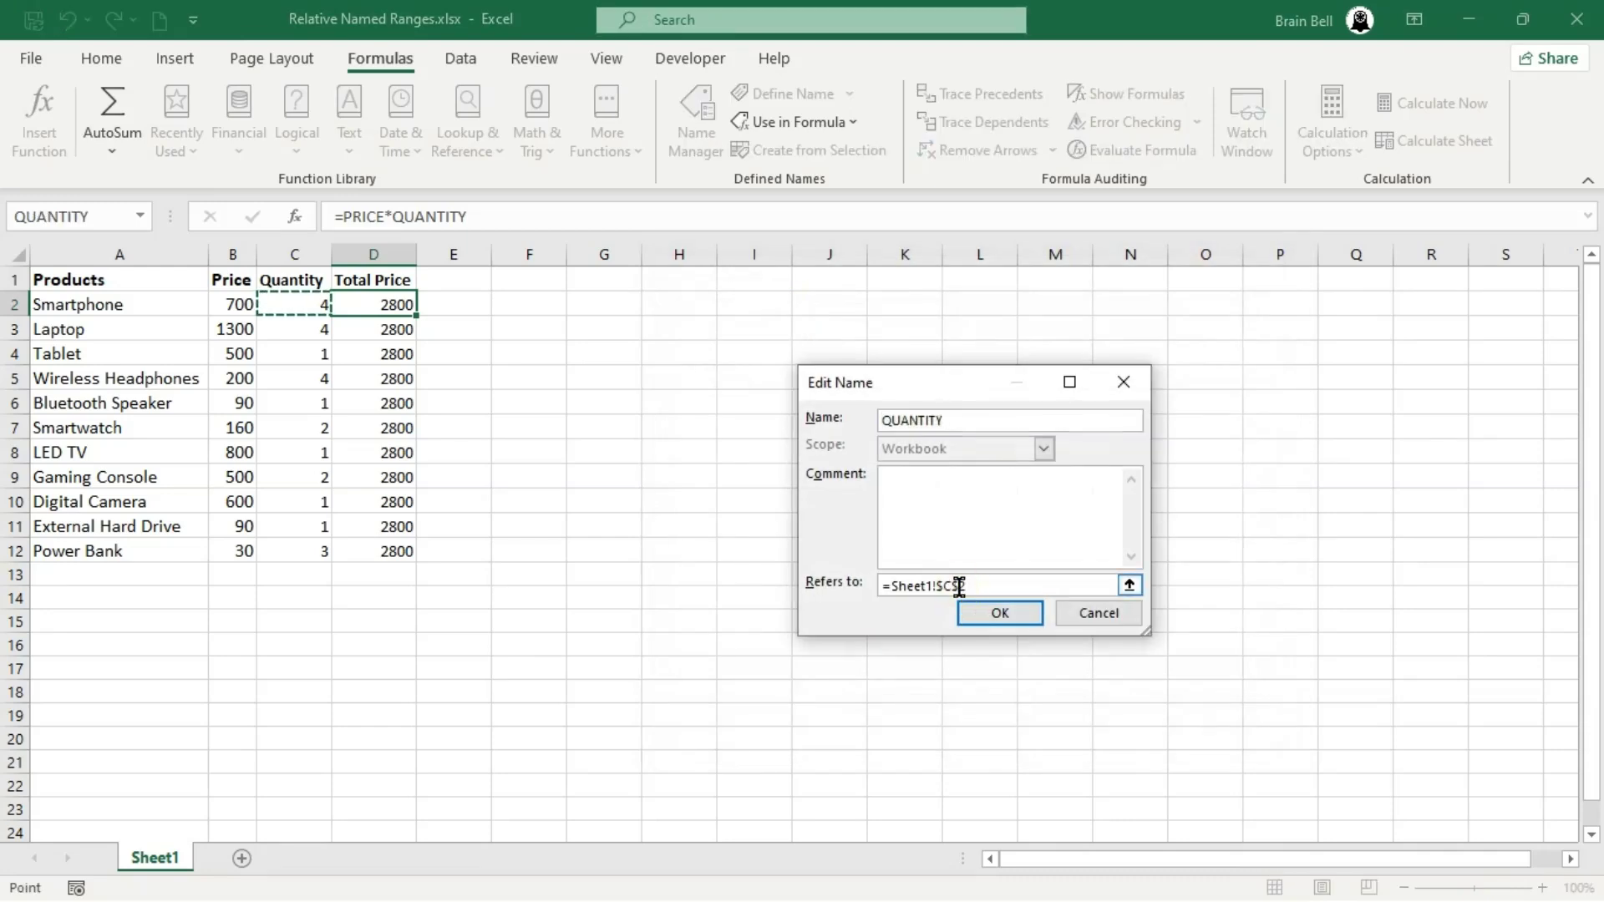
pyautogui.click(959, 585)
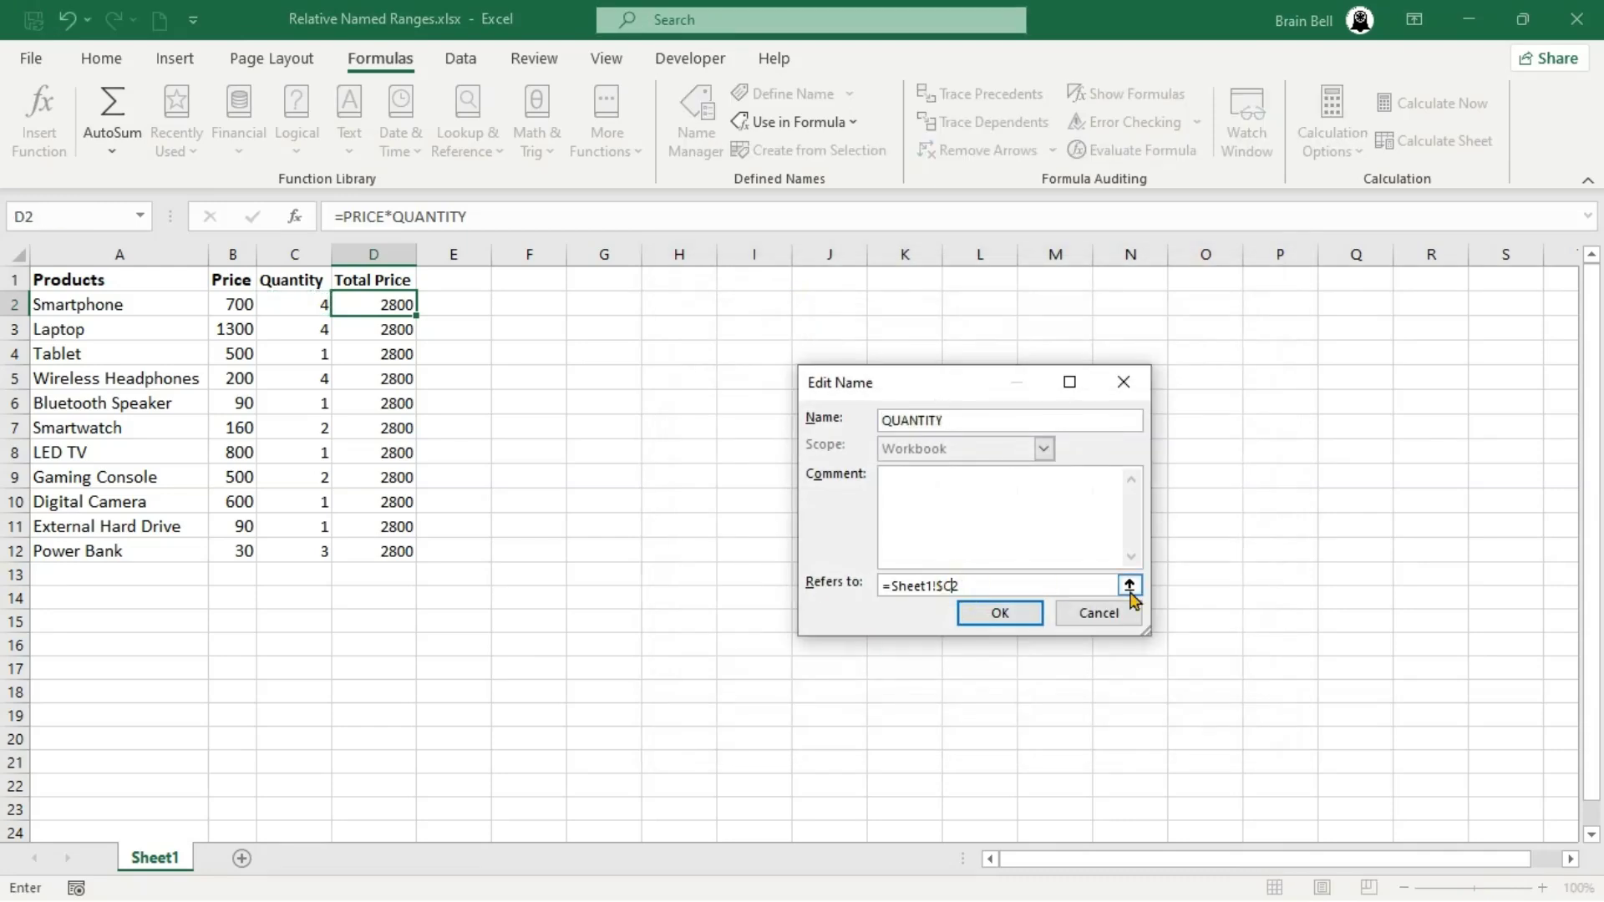
pyautogui.click(945, 585)
pyautogui.press('BackSpace')
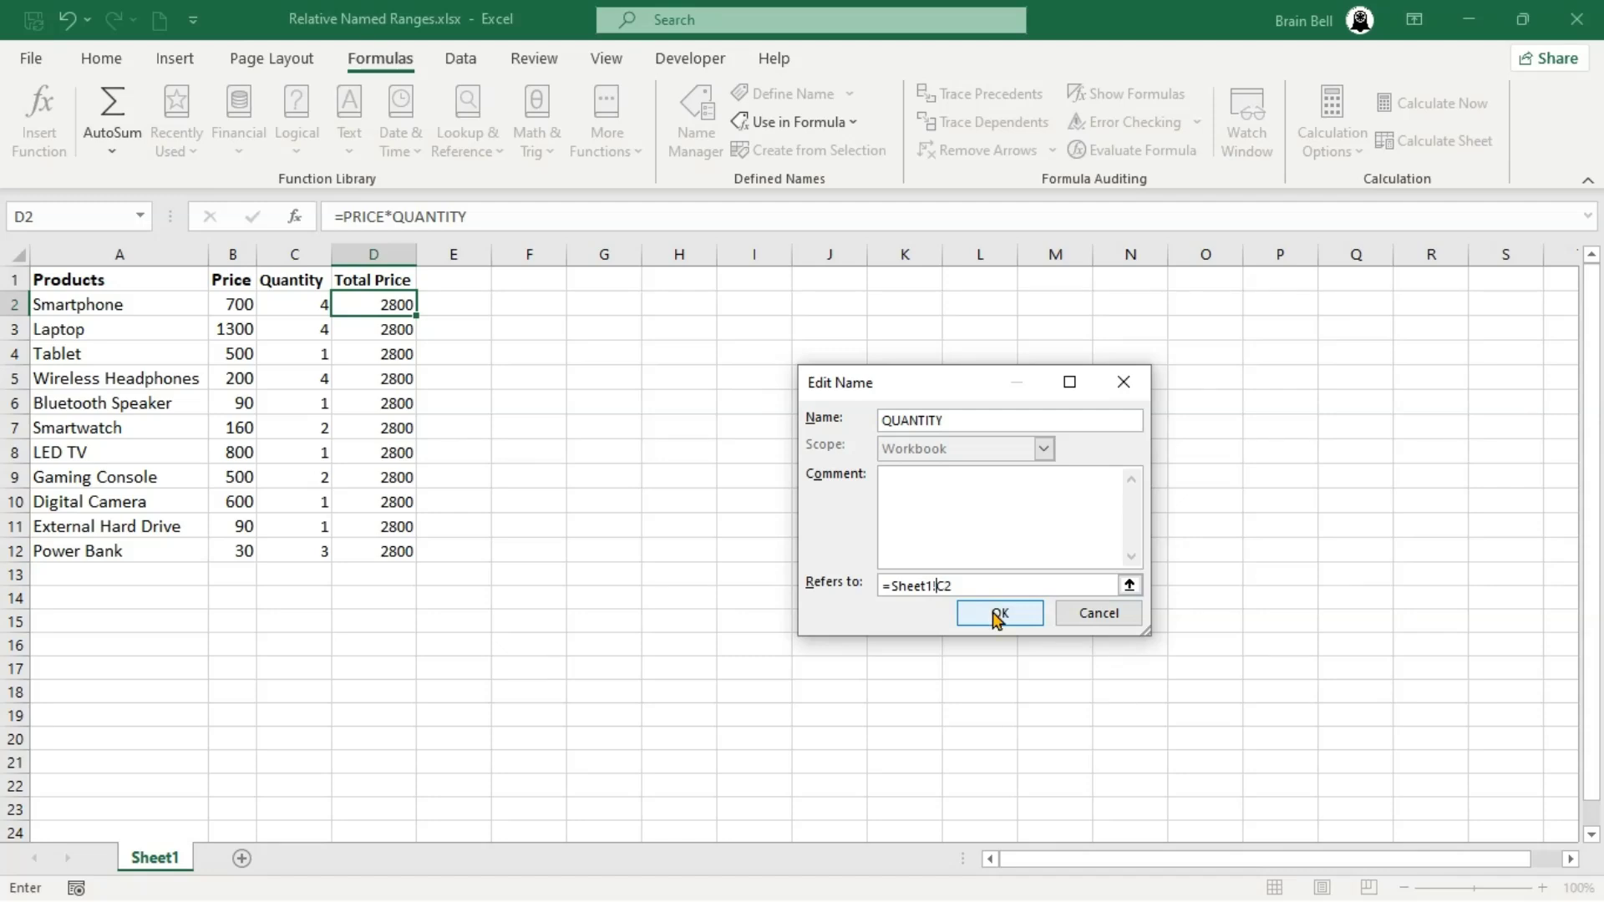
pyautogui.click(999, 615)
pyautogui.click(1230, 730)
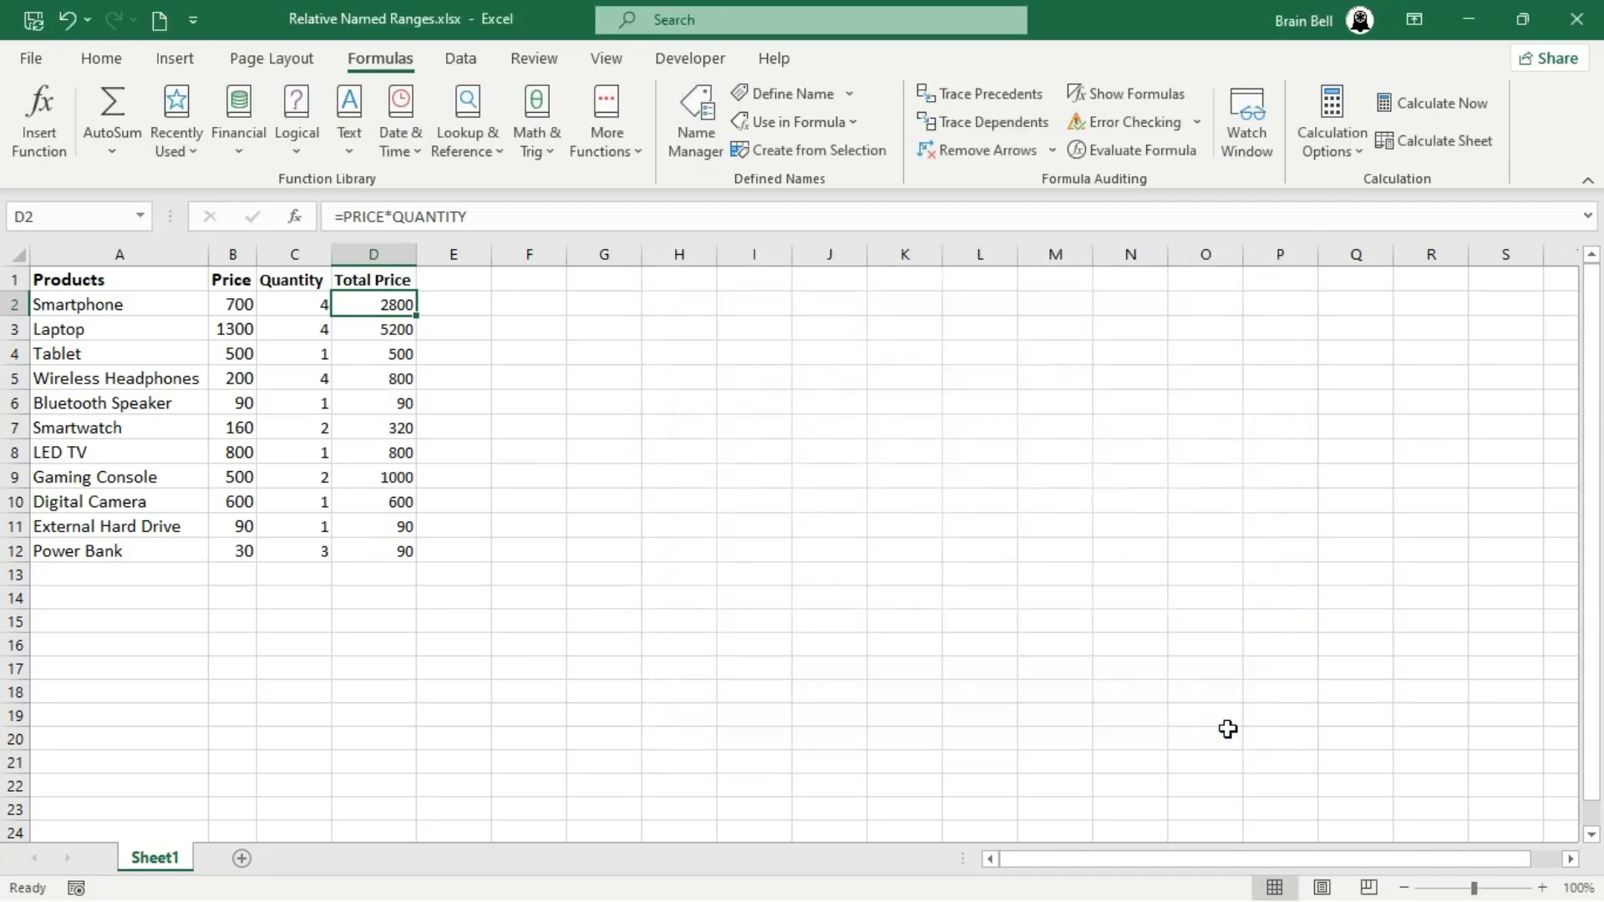
# - Inspect which cells PRICE and QUANTITY refer to in the Total Price formulas of D5, D9 and D12
pyautogui.doubleClick(405, 376)
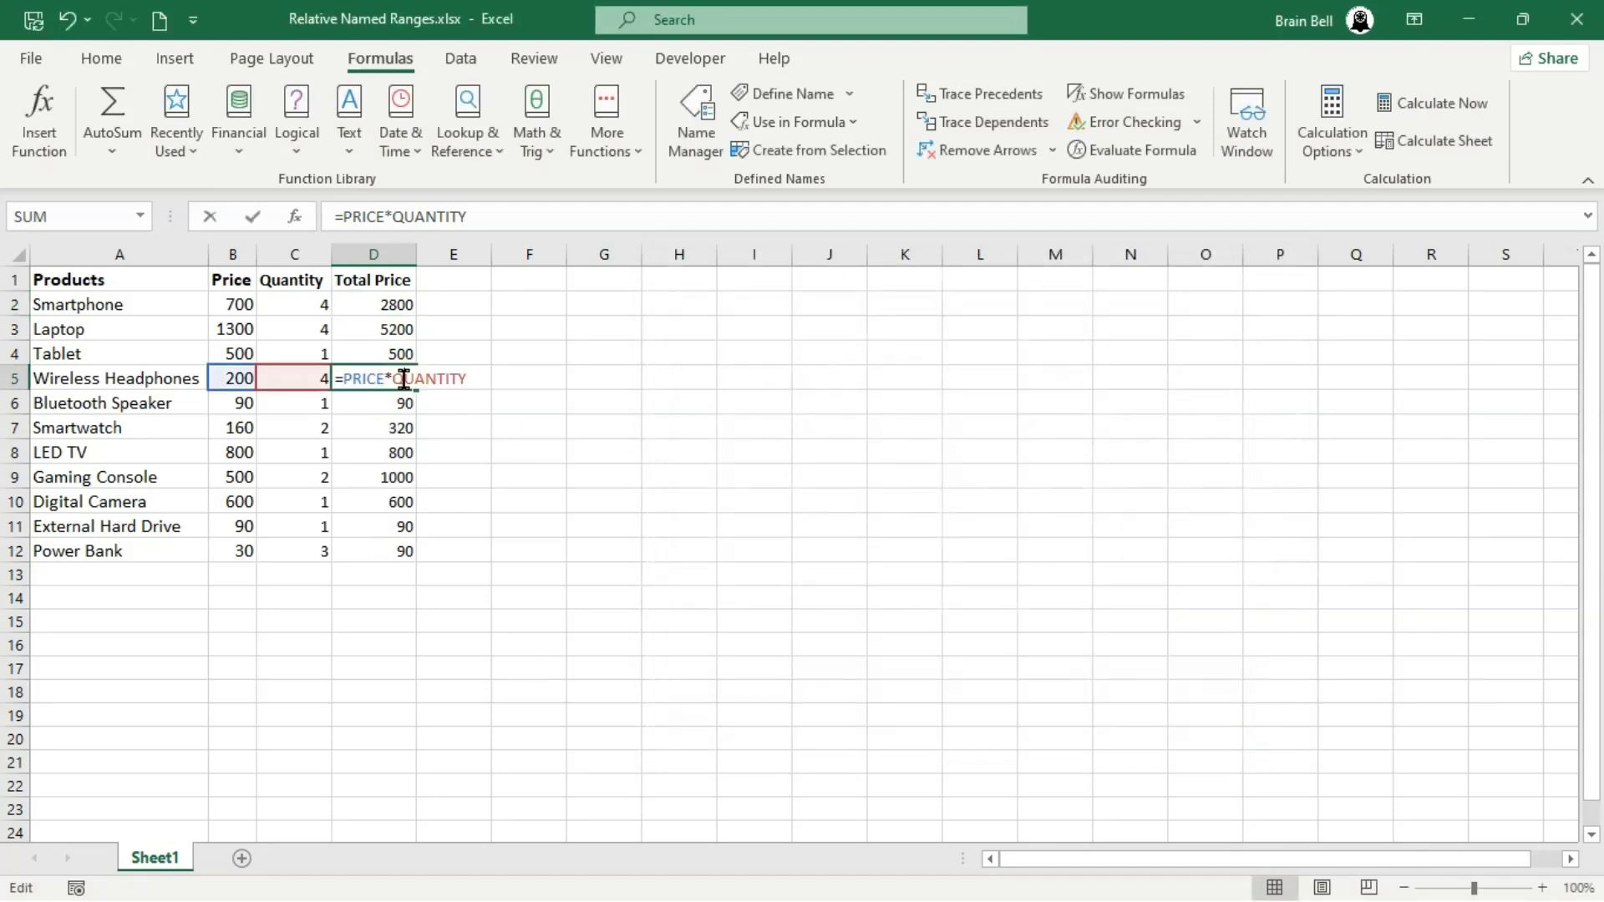
pyautogui.press('Escape')
pyautogui.doubleClick(402, 478)
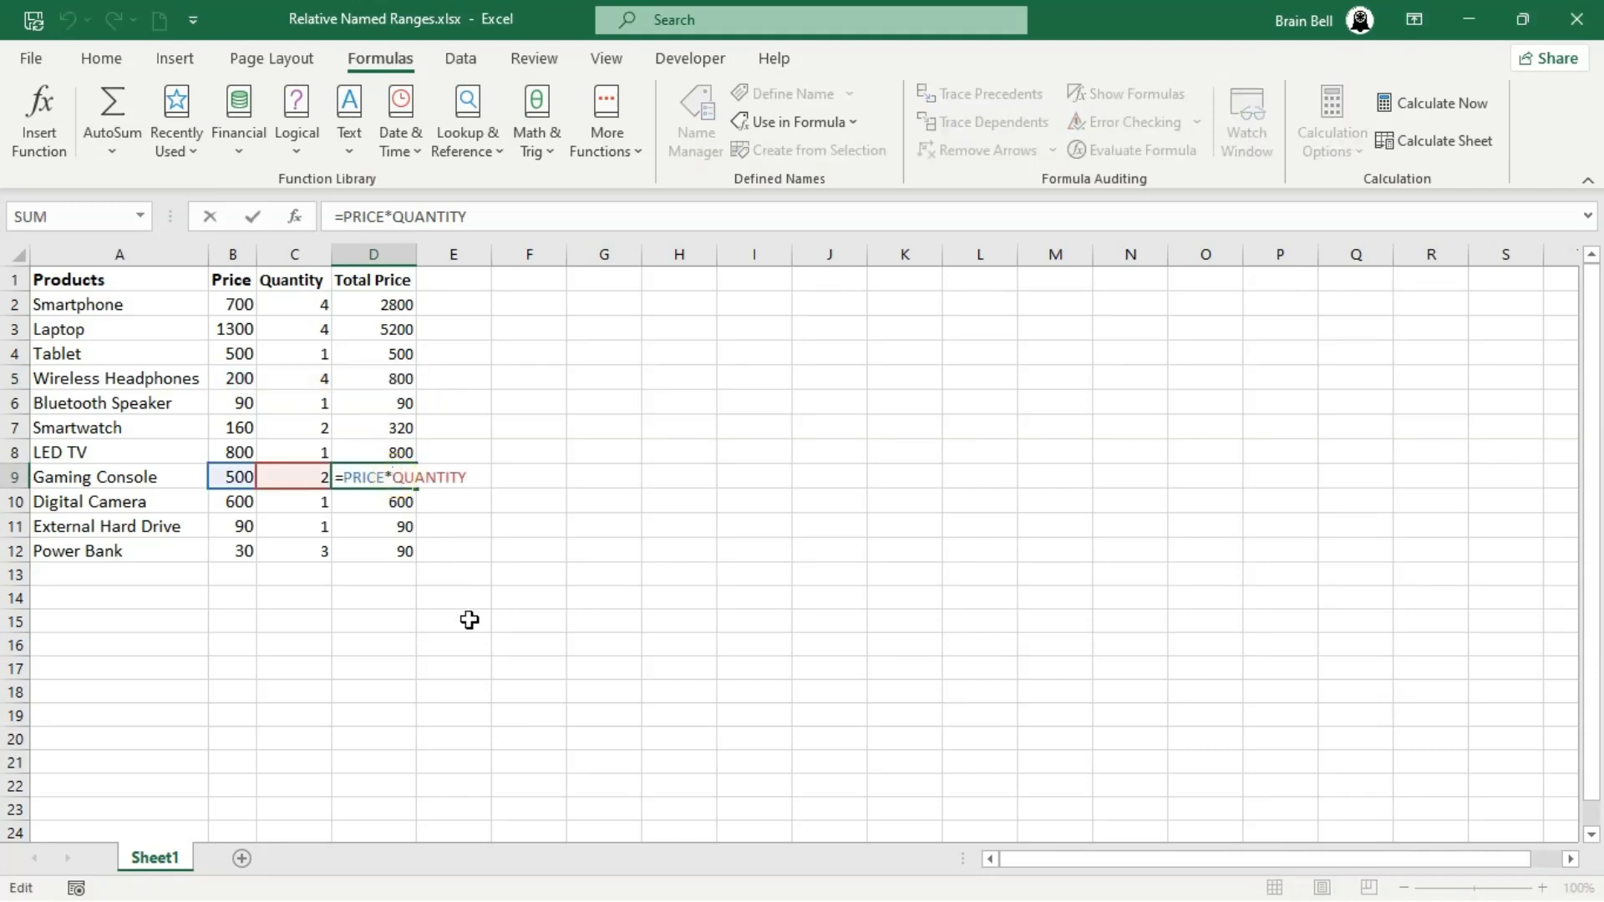
pyautogui.press('Escape')
pyautogui.doubleClick(411, 560)
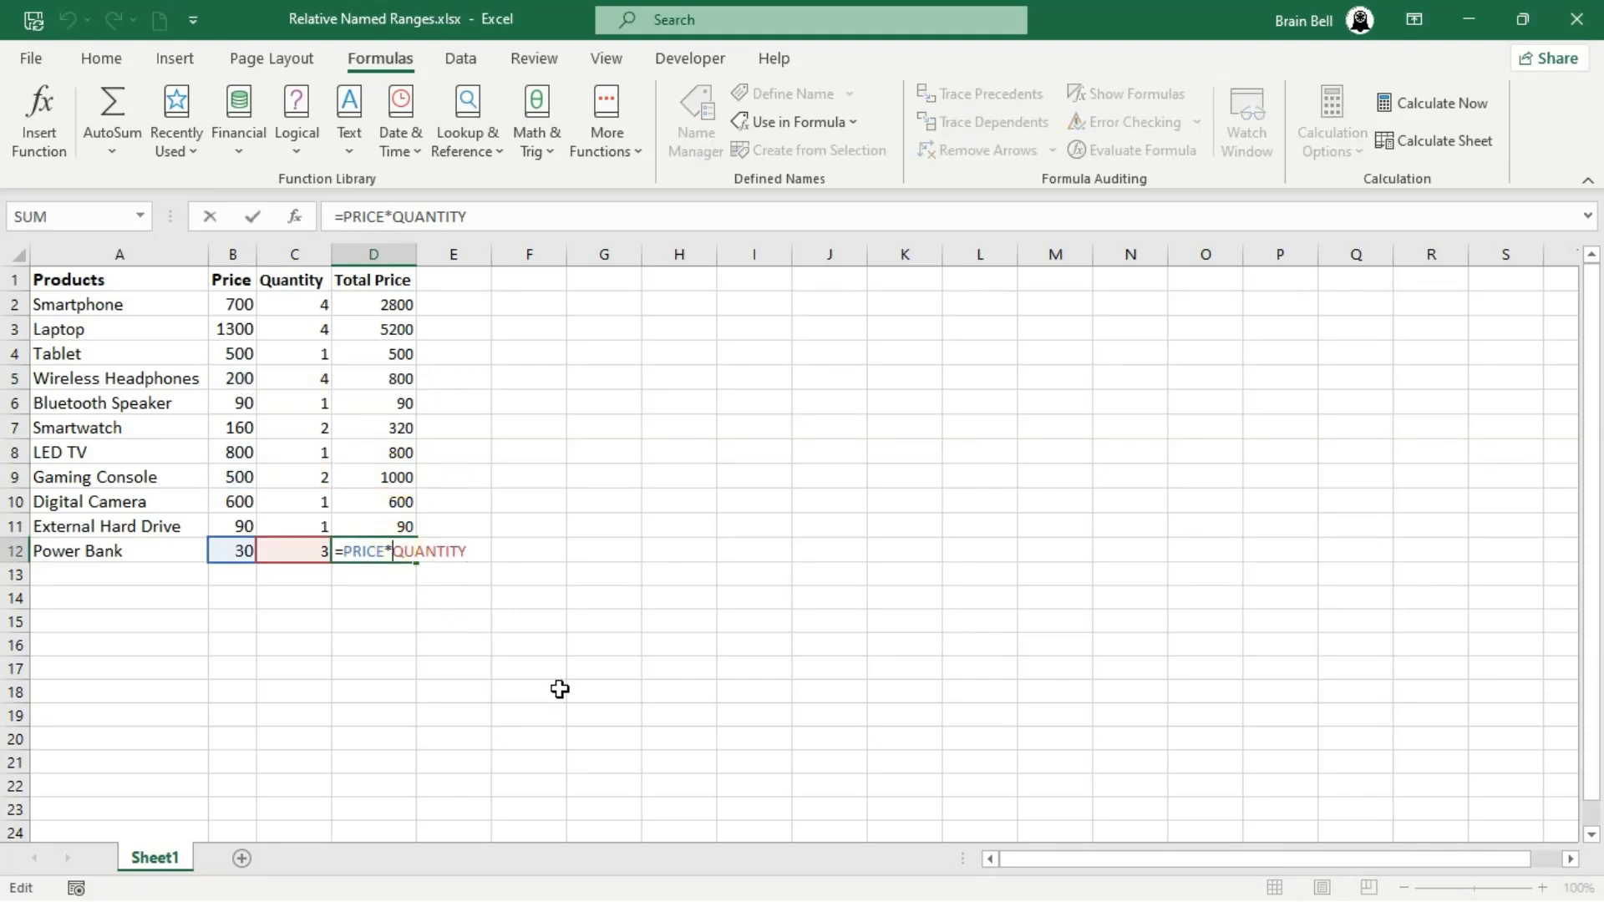
pyautogui.press('Escape')
pyautogui.click(817, 379)
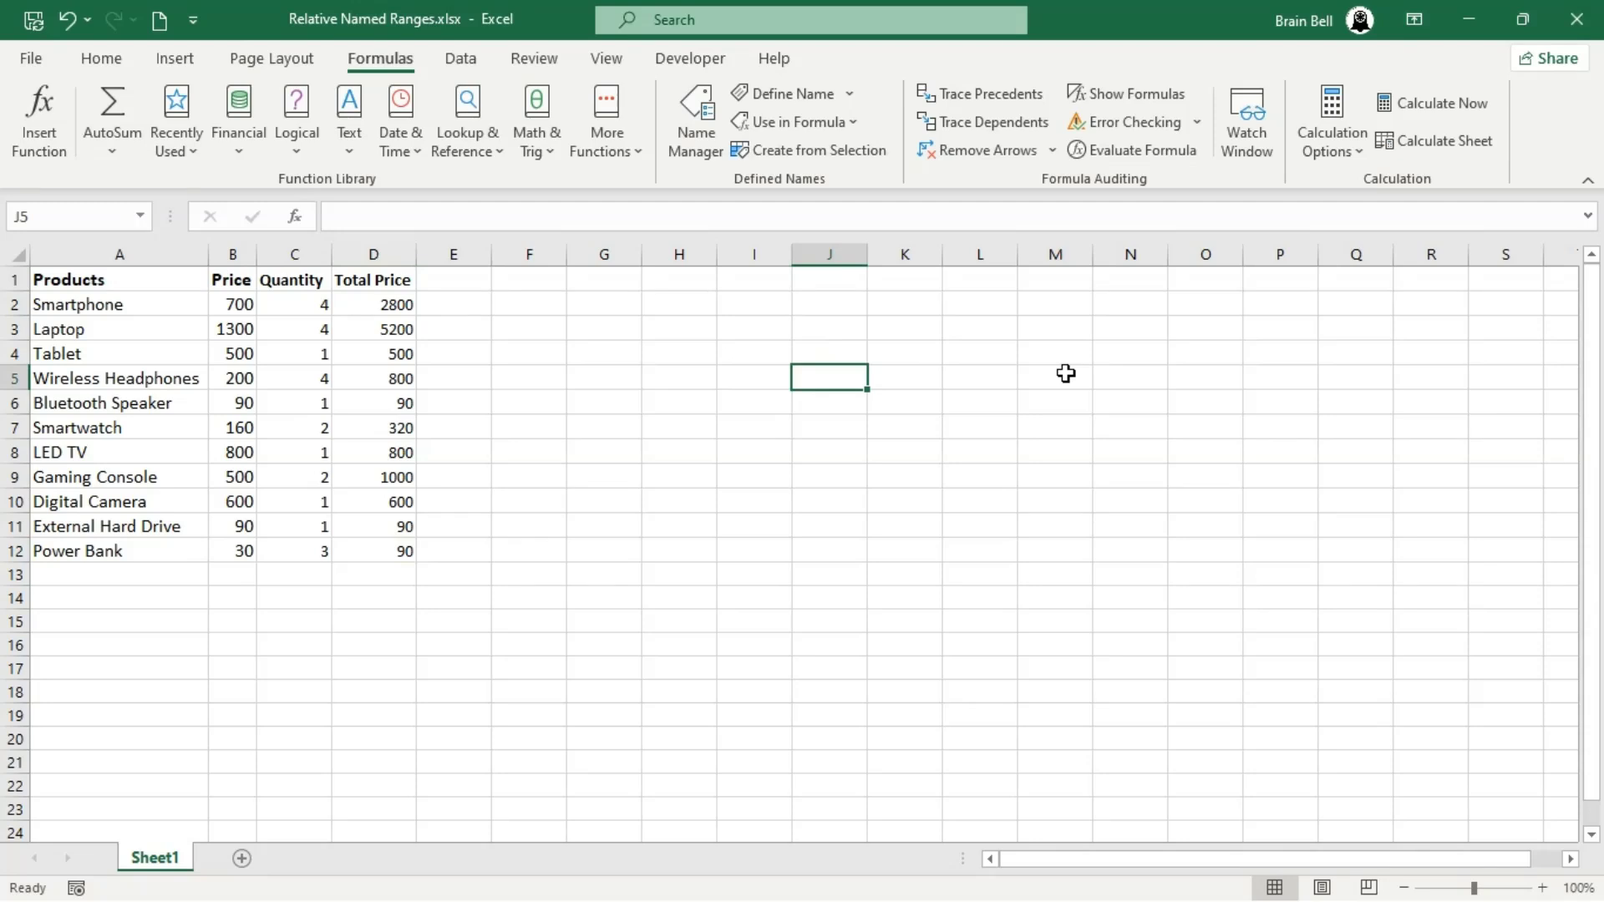
pyautogui.write('=QUAN')
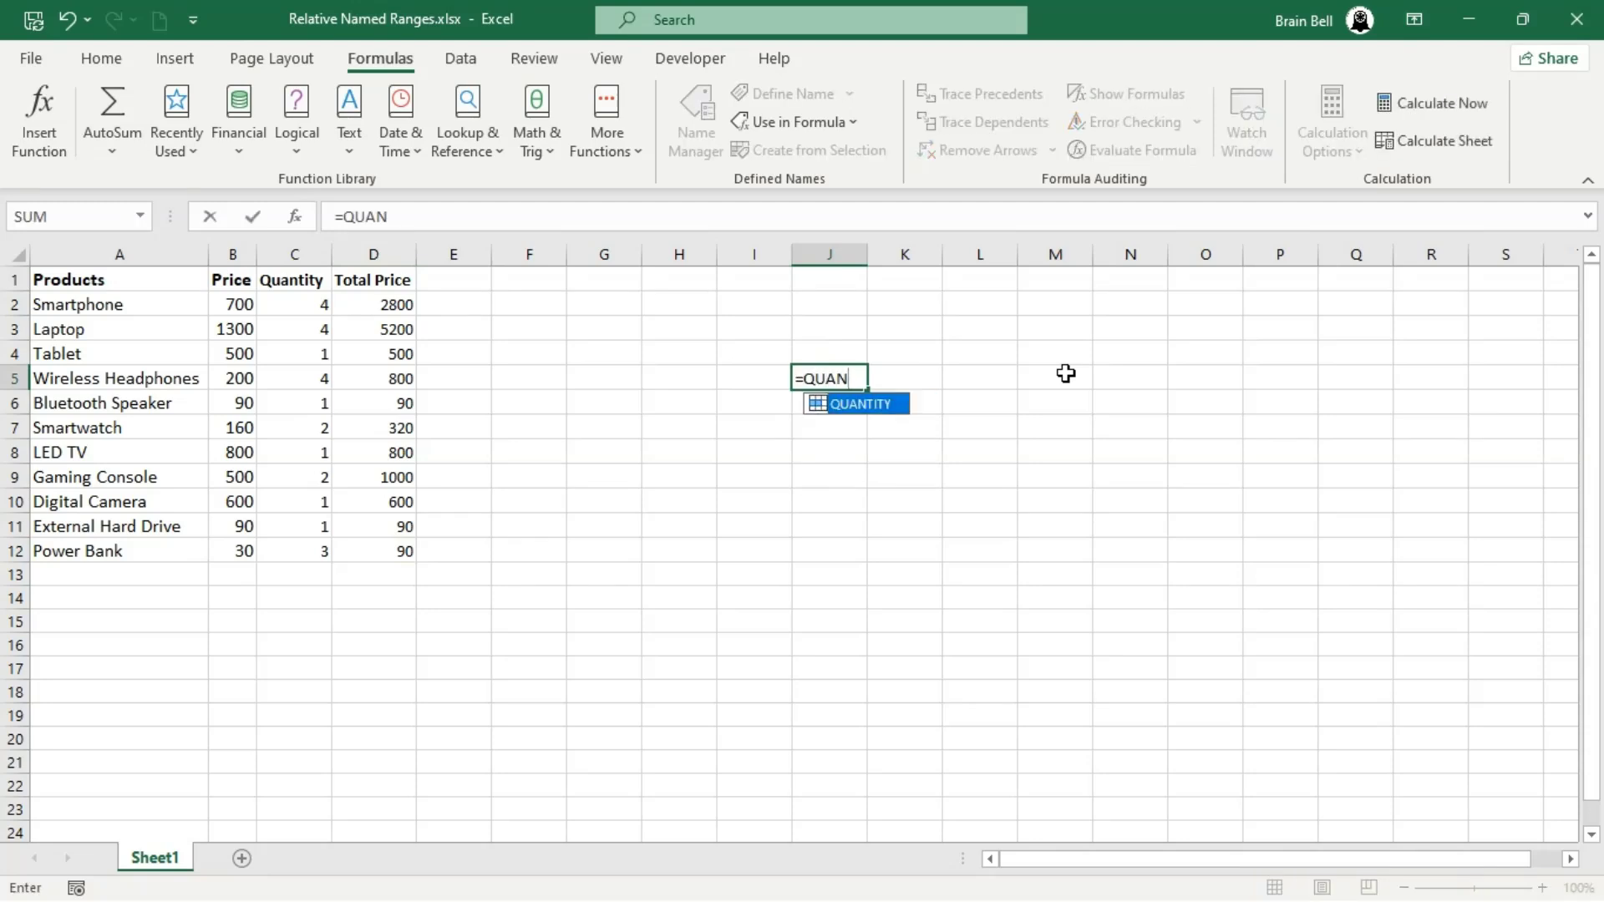
pyautogui.write('TITY*PRICE')
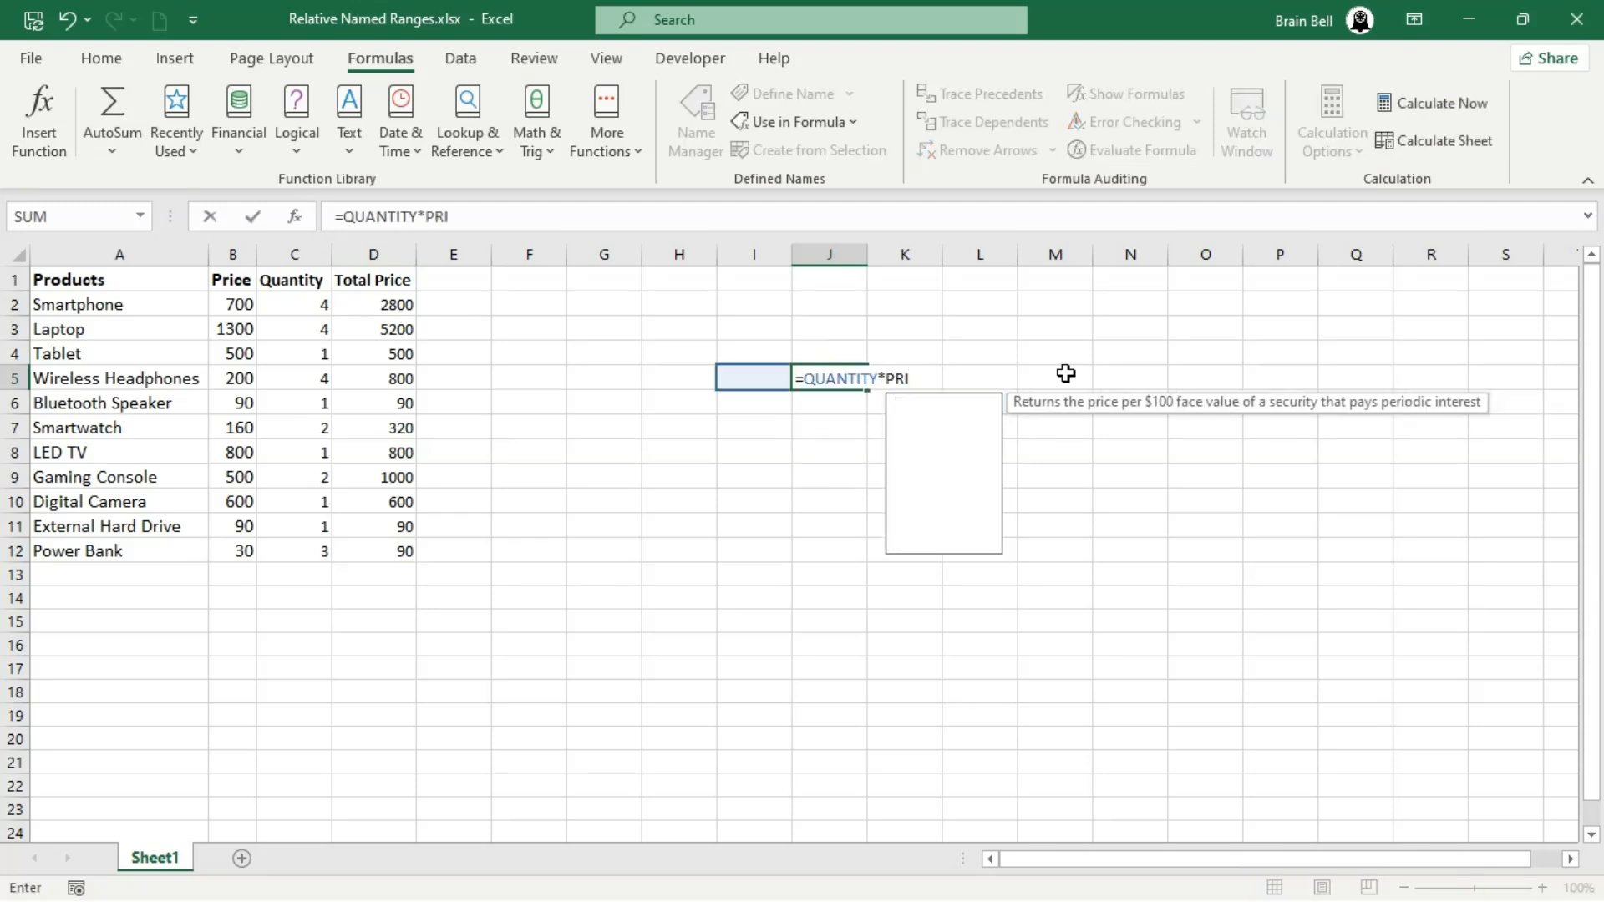
pyautogui.press('BackSpace')
pyautogui.press('Escape')
pyautogui.press('Escape')
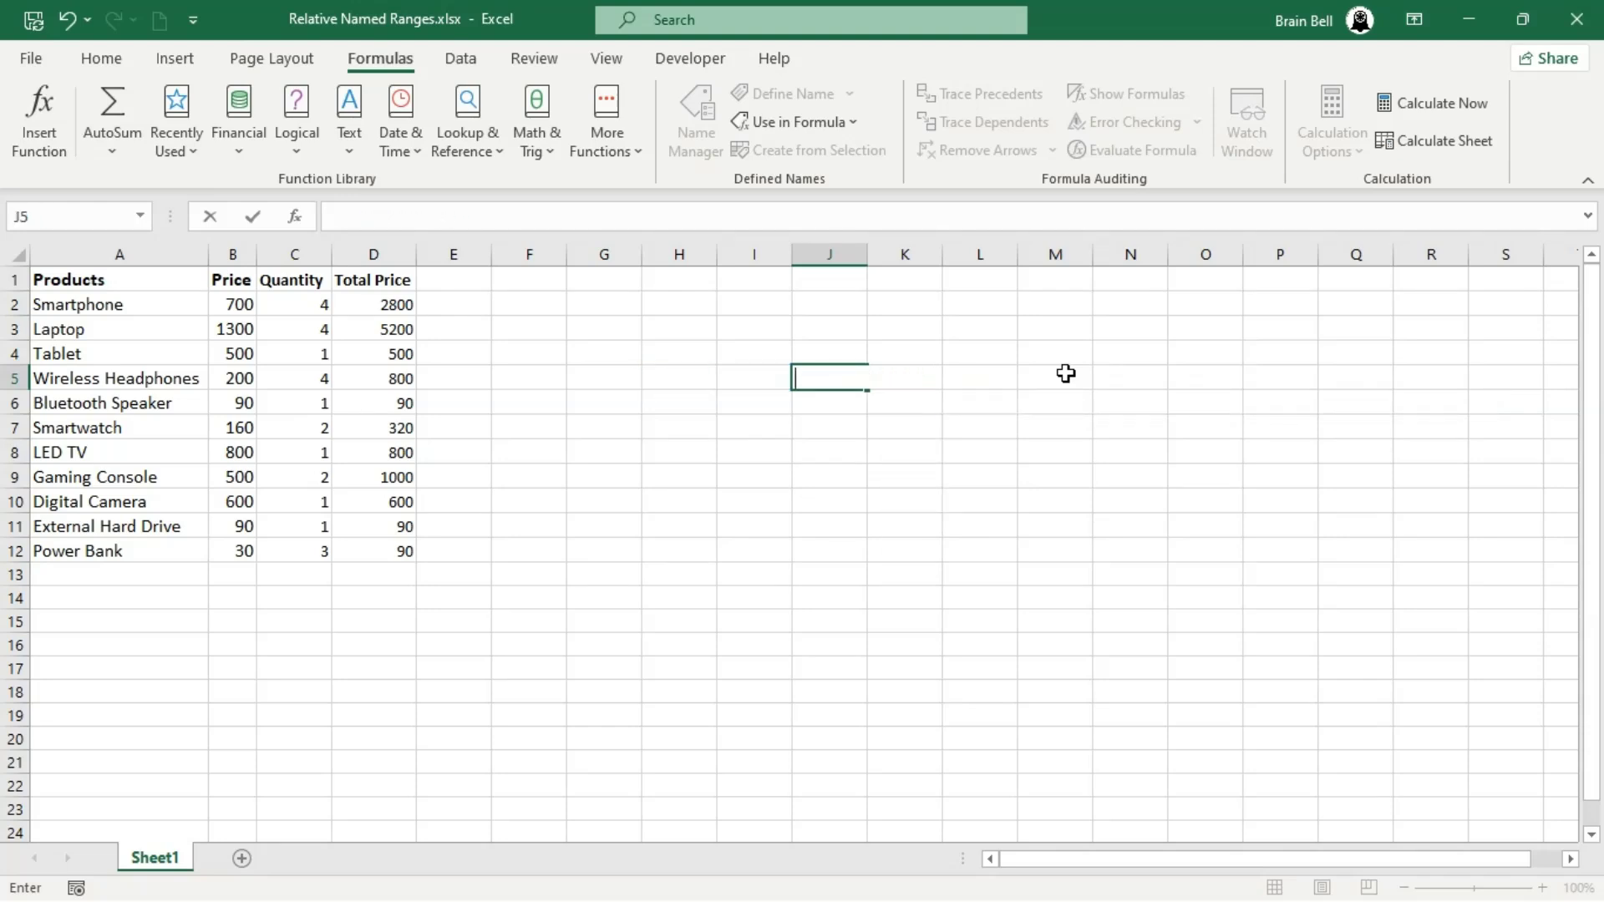
# - Enter the headers Price, Quantity and Total Price in H1, I1 and J1 for a second table
pyautogui.click(697, 277)
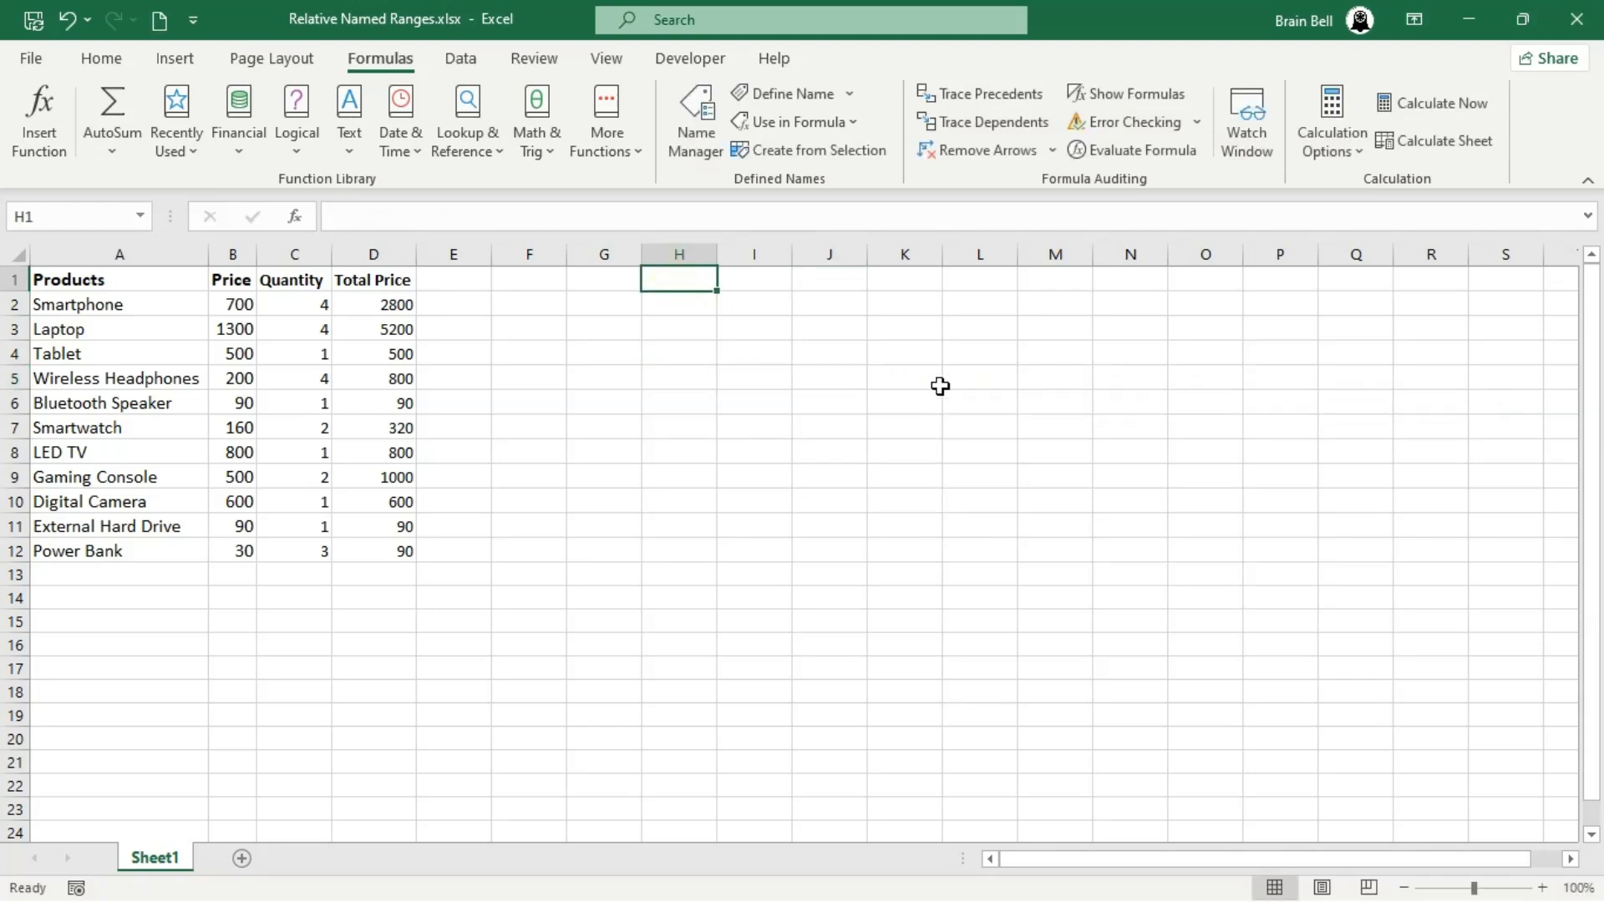
pyautogui.press('F2')
pyautogui.write('Price')
pyautogui.press('Tab')
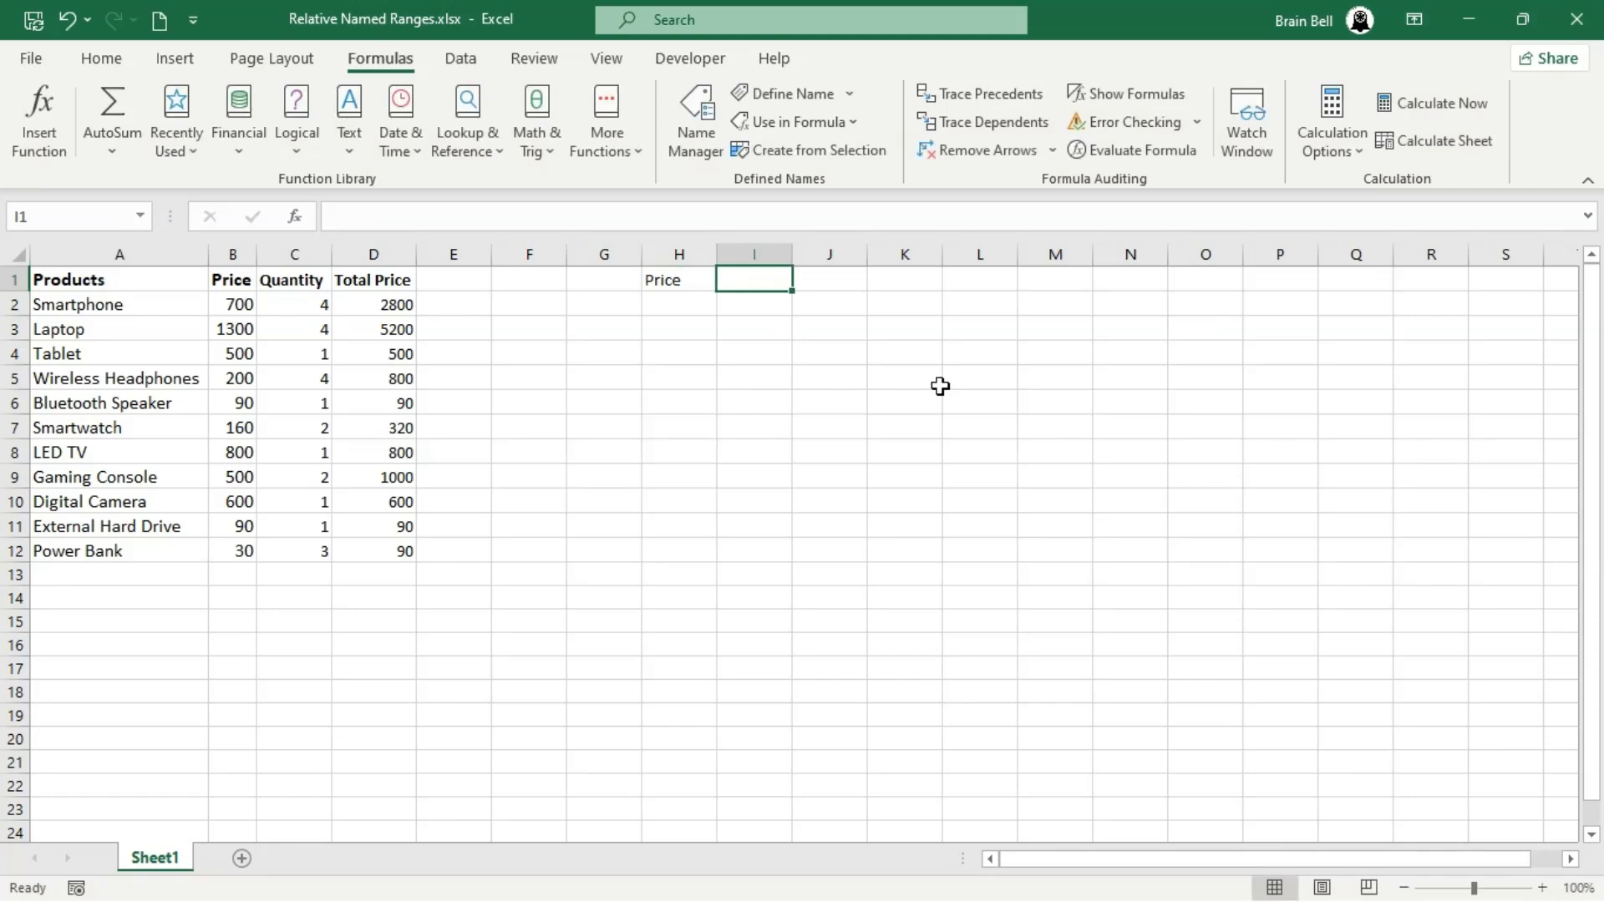
pyautogui.write('Quantity')
pyautogui.press('Tab')
pyautogui.write('Total Price')
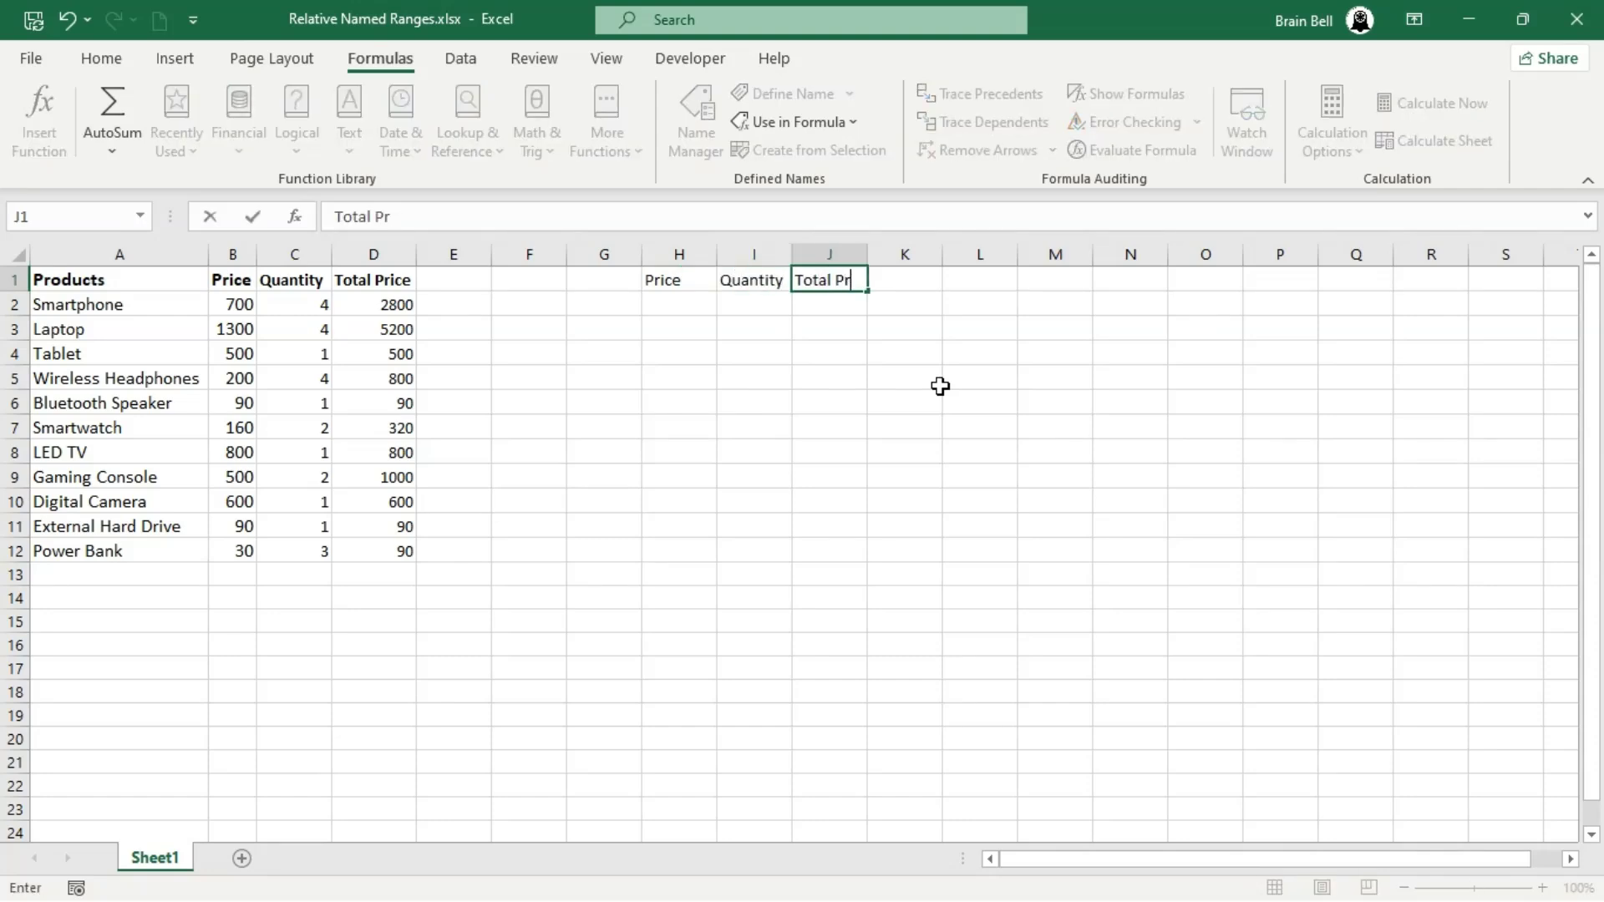
pyautogui.press('Return')
# - Enter the prices 500, 300 and 400 in H2, H3 and H4 of the second table
pyautogui.write('500')
pyautogui.press('Return')
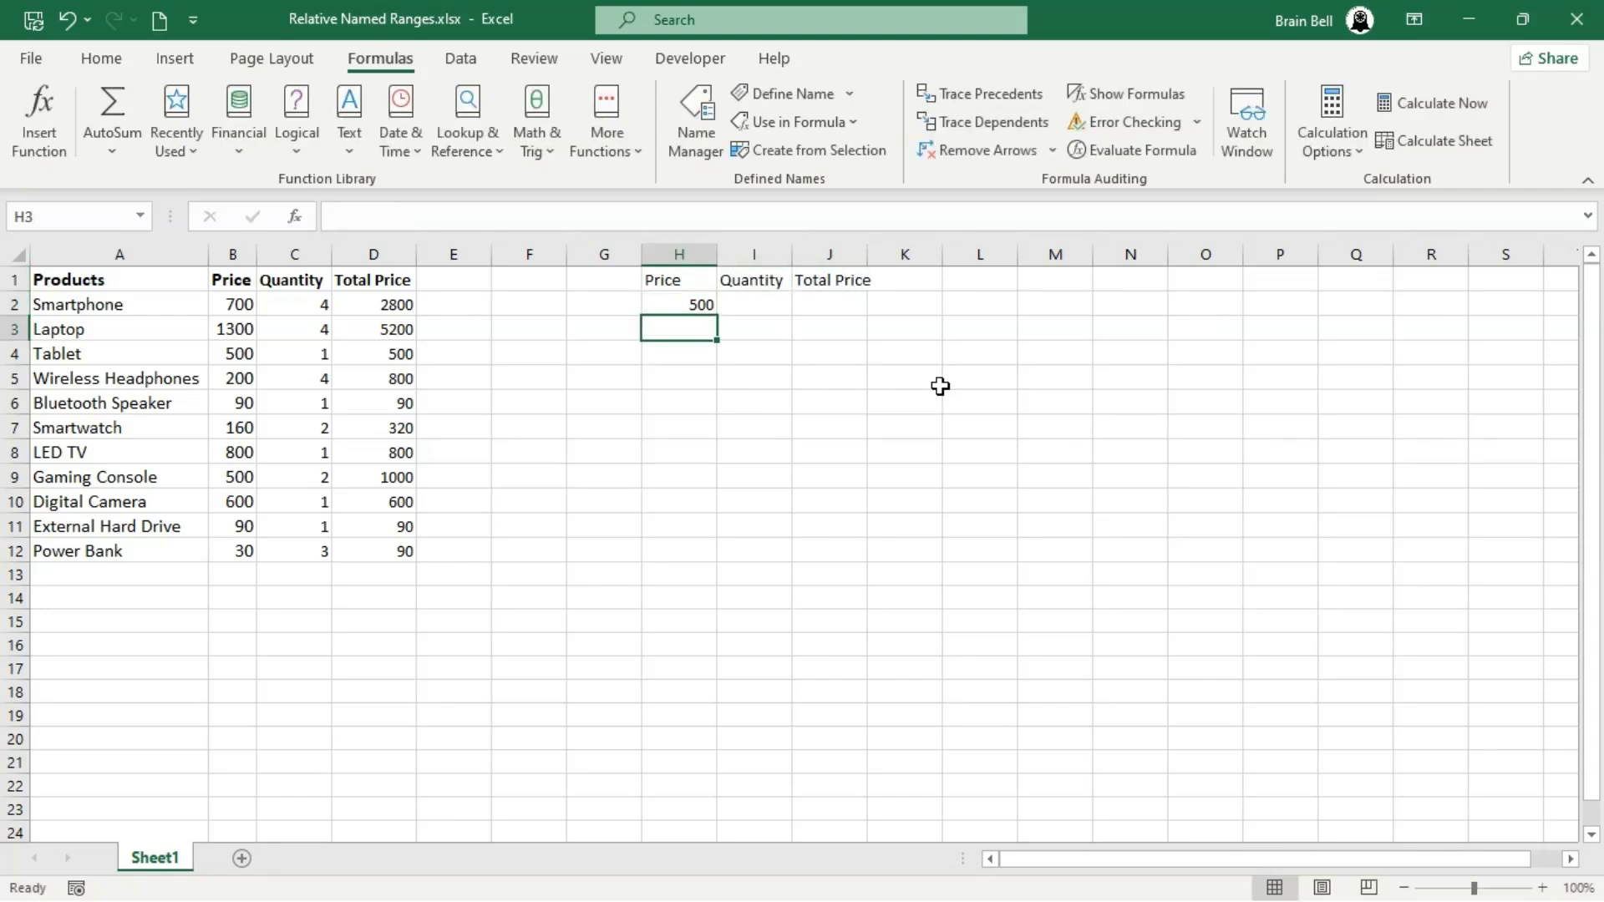
pyautogui.write('300')
pyautogui.press('Return')
pyautogui.write('400')
pyautogui.hotkey('ctrl', 'Return')
# - Enter the quantities 2, 3 and 10 in I2, I3 and I4 beside the prices
pyautogui.press('Right')
pyautogui.press('Right')
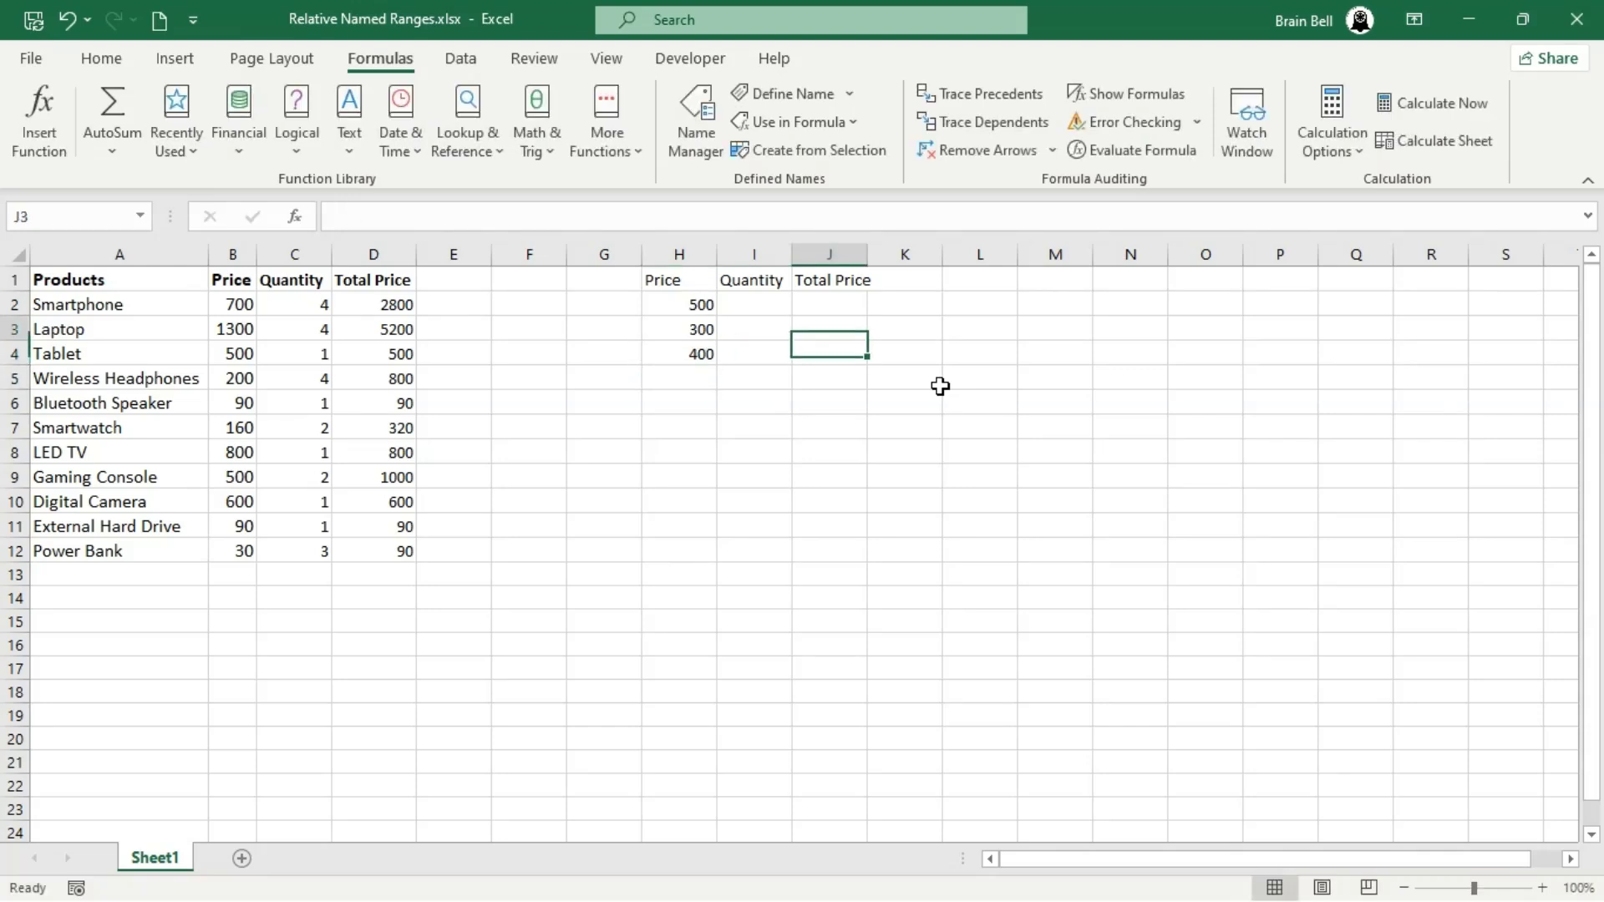
pyautogui.press('Up')
pyautogui.press('Up')
pyautogui.press('Left')
pyautogui.write('2')
pyautogui.press('Return')
pyautogui.write('3')
pyautogui.press('Return')
pyautogui.write('10')
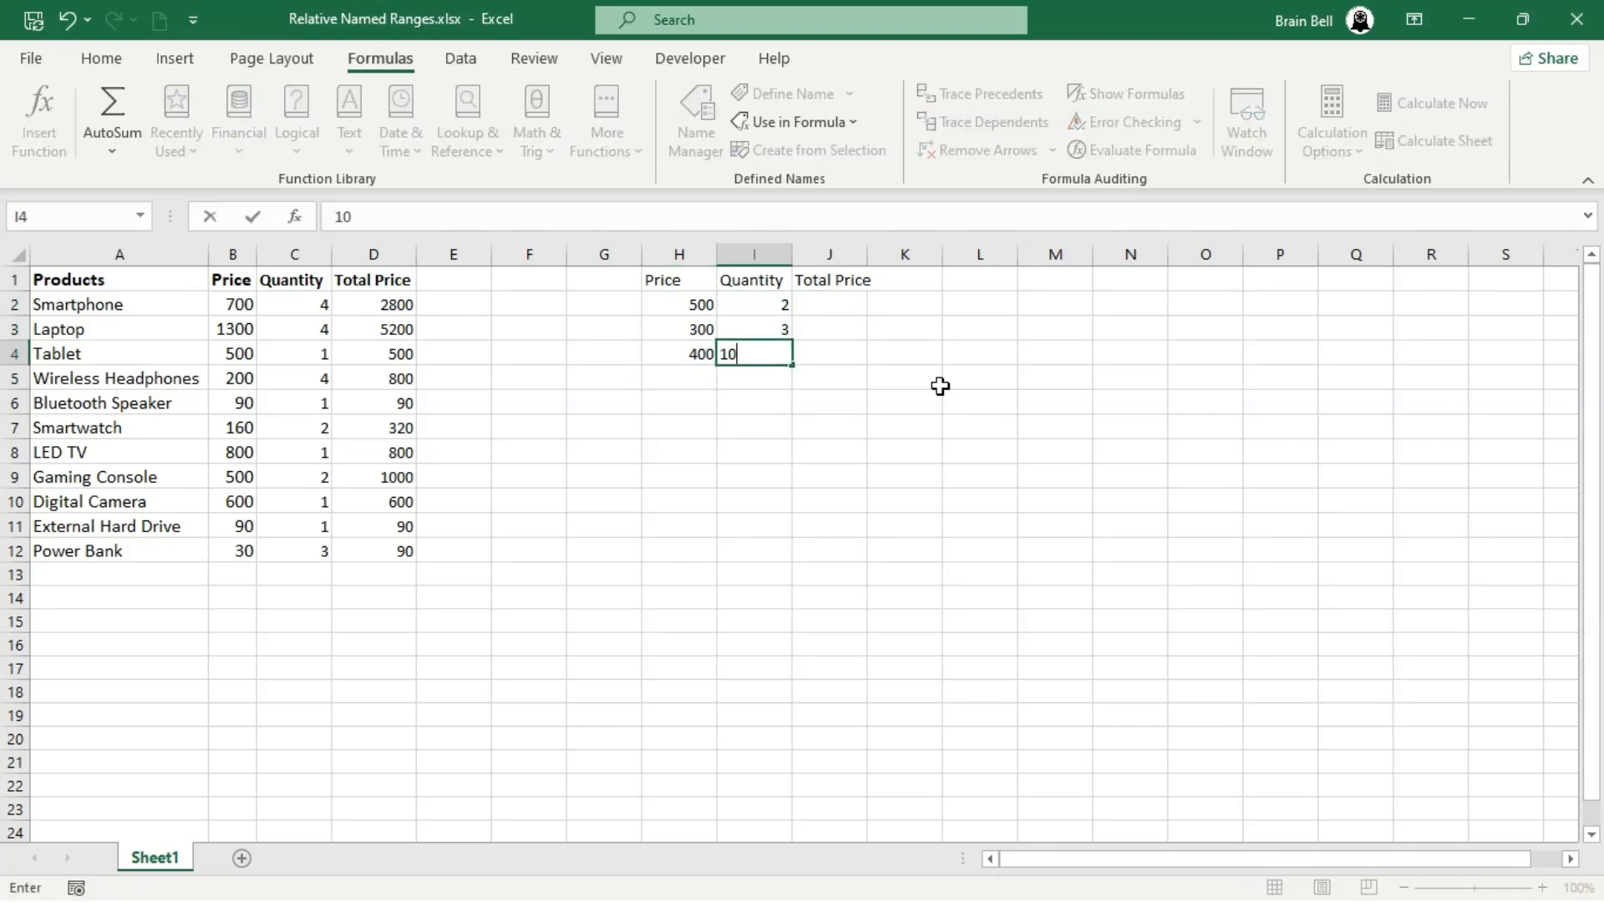
pyautogui.press('Return')
# - Enter the formula =PRICE*QUANTITY in J2, using the defined names
pyautogui.press('Right')
pyautogui.press('Up')
pyautogui.press('Up')
pyautogui.press('Up')
pyautogui.write('=pri')
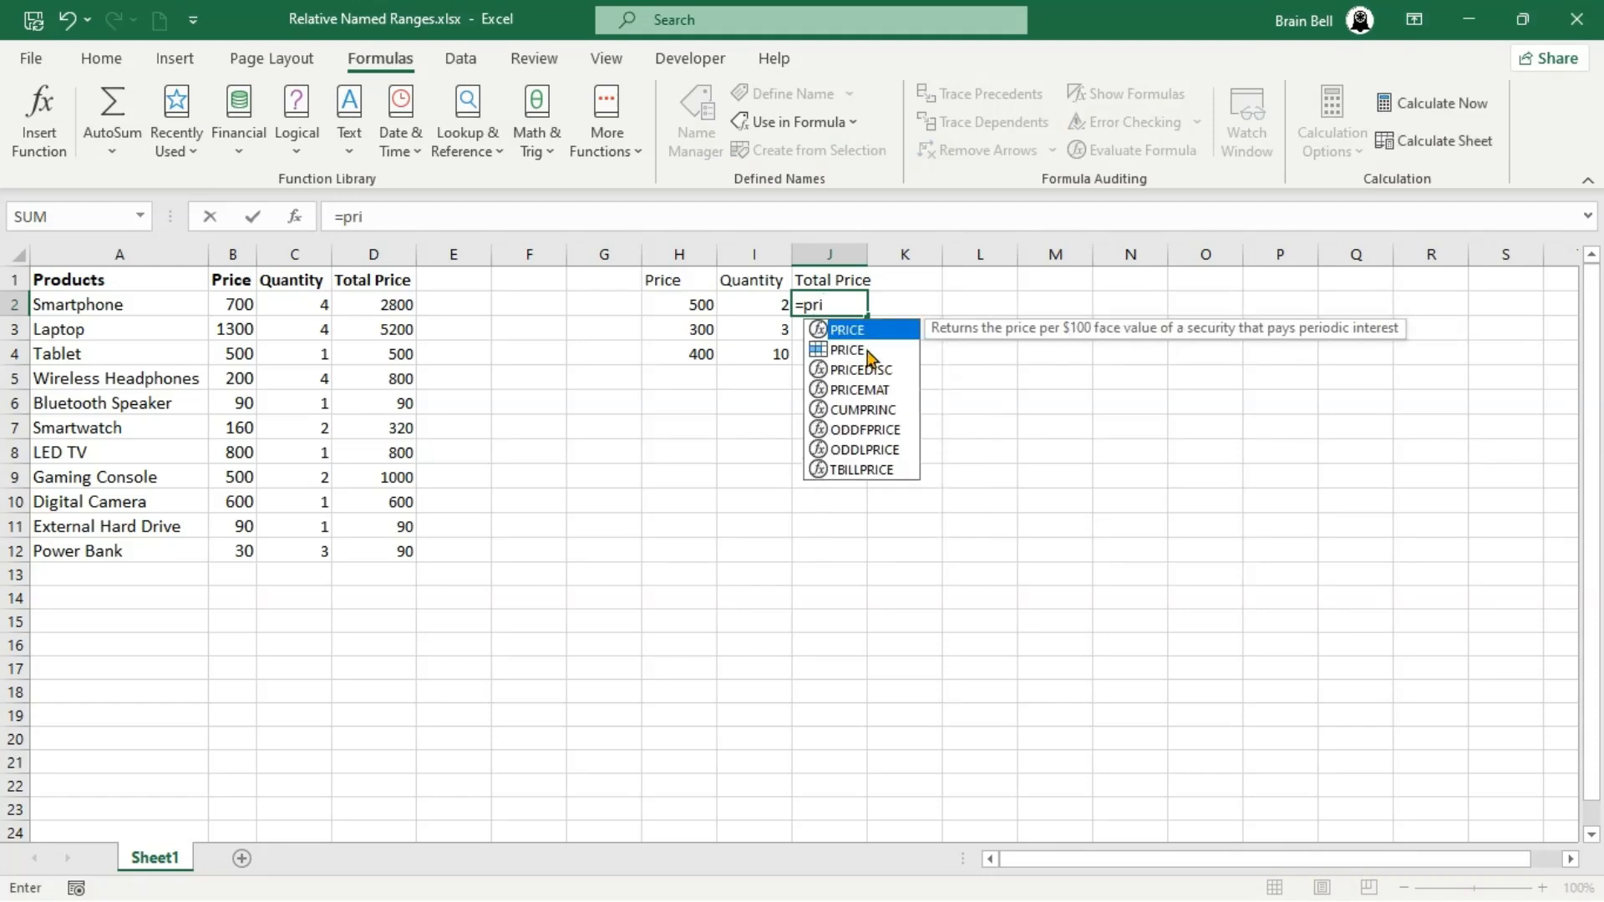
pyautogui.doubleClick(868, 351)
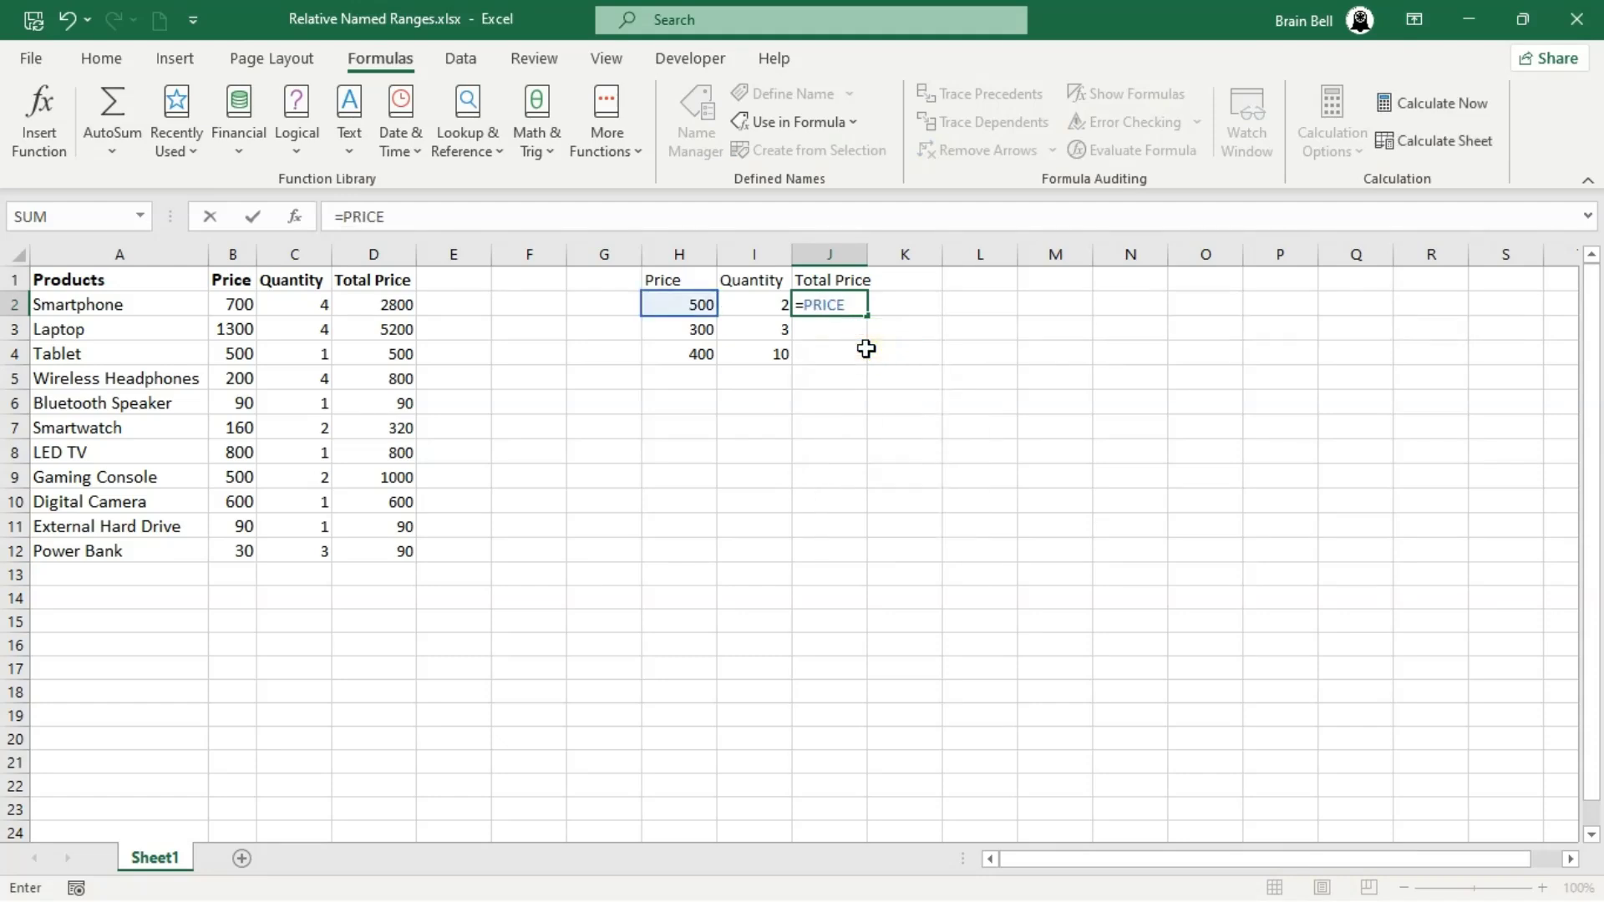
pyautogui.write('*qua')
pyautogui.doubleClick(910, 331)
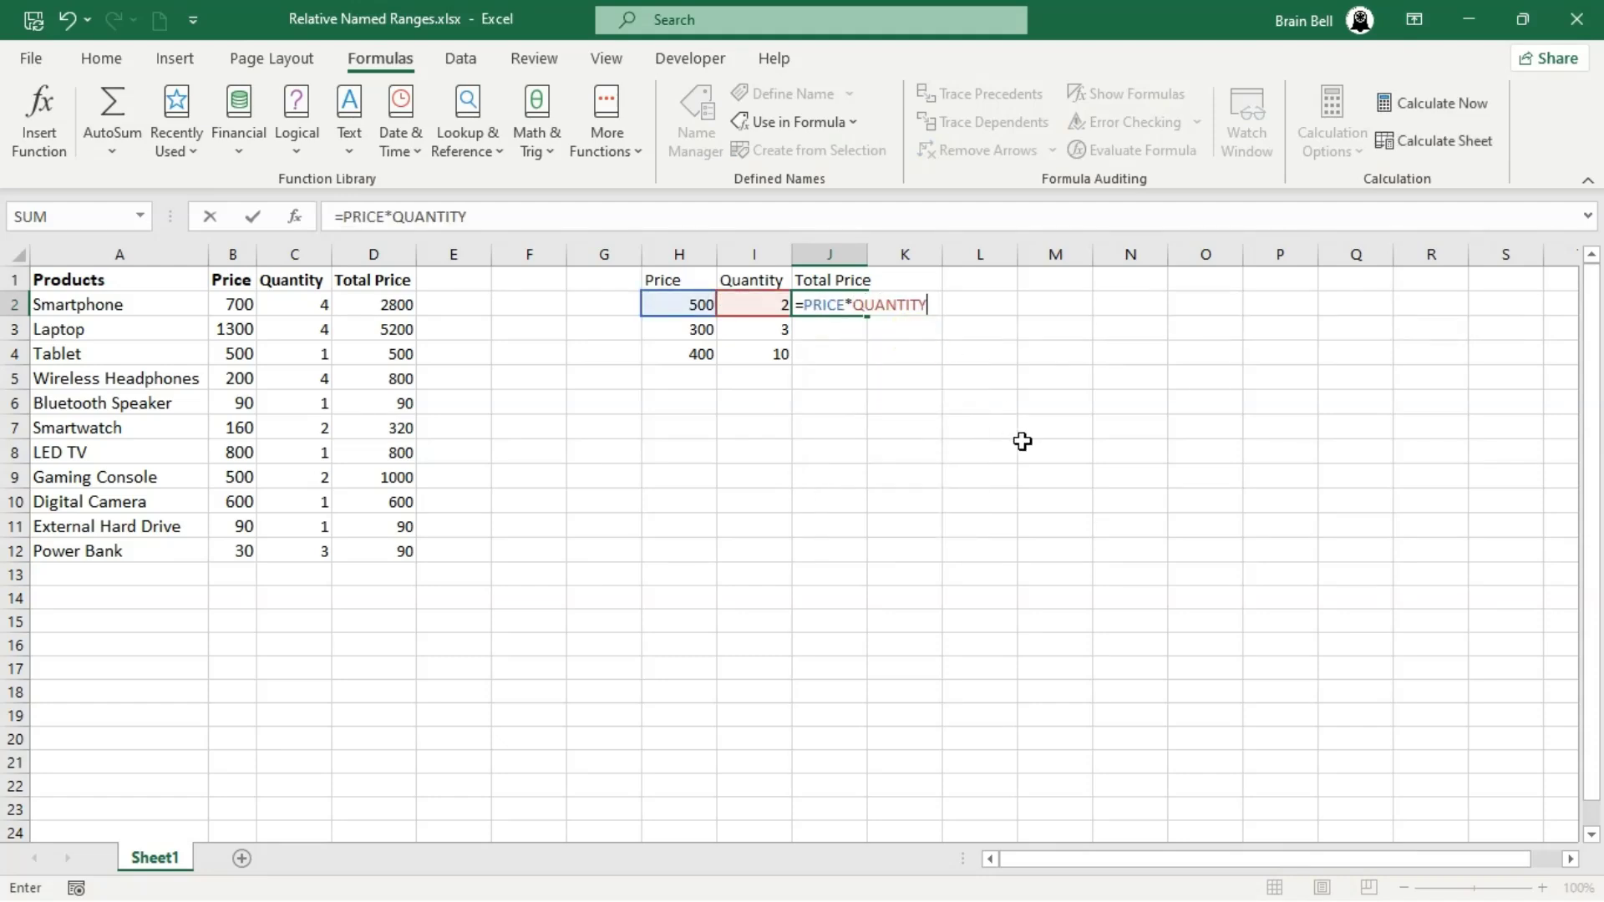
pyautogui.press('Return')
# - Fill the J2 formula down to J4 and inspect which cells the formulas in J4 and J3 refer to
pyautogui.click(858, 303)
pyautogui.doubleClick(866, 317)
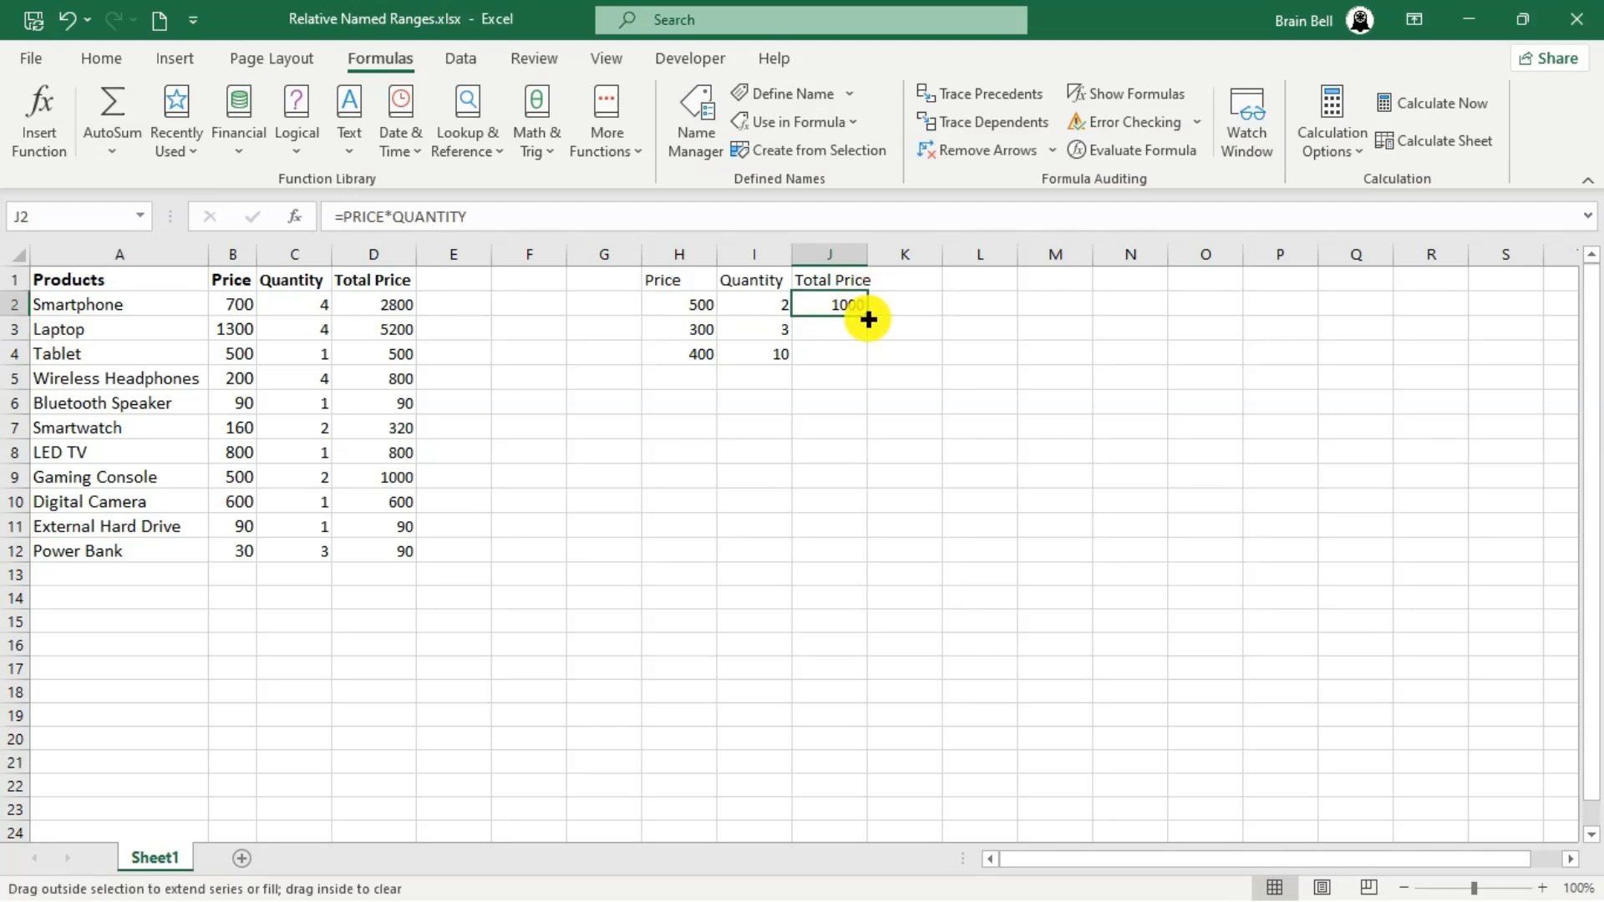
pyautogui.click(909, 488)
pyautogui.doubleClick(848, 356)
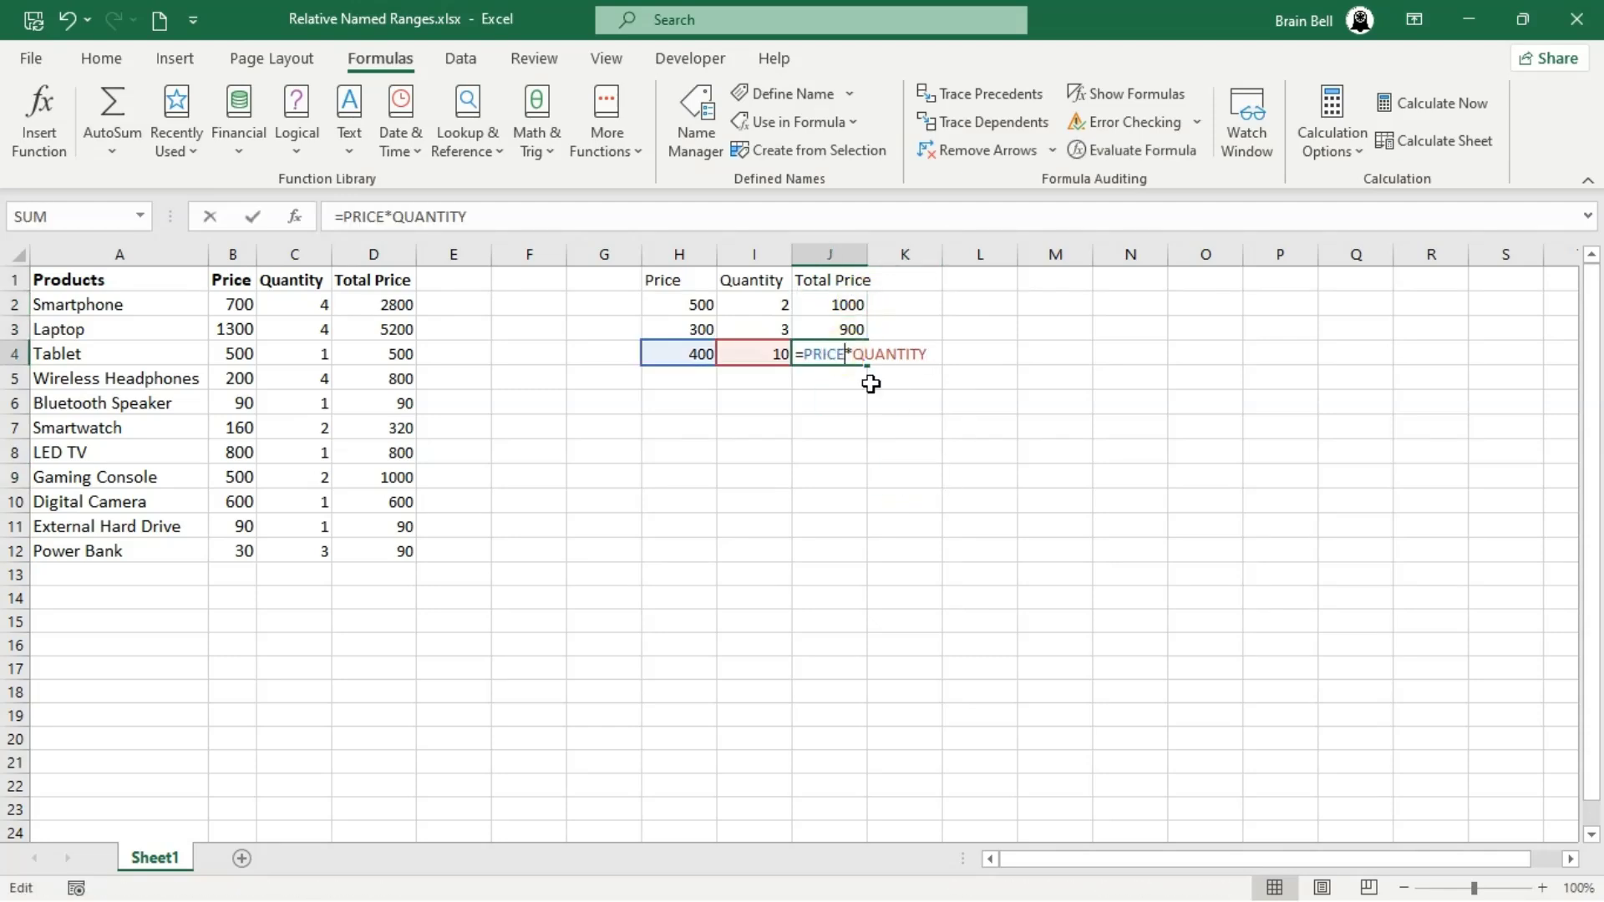
pyautogui.press('Escape')
pyautogui.doubleClick(845, 328)
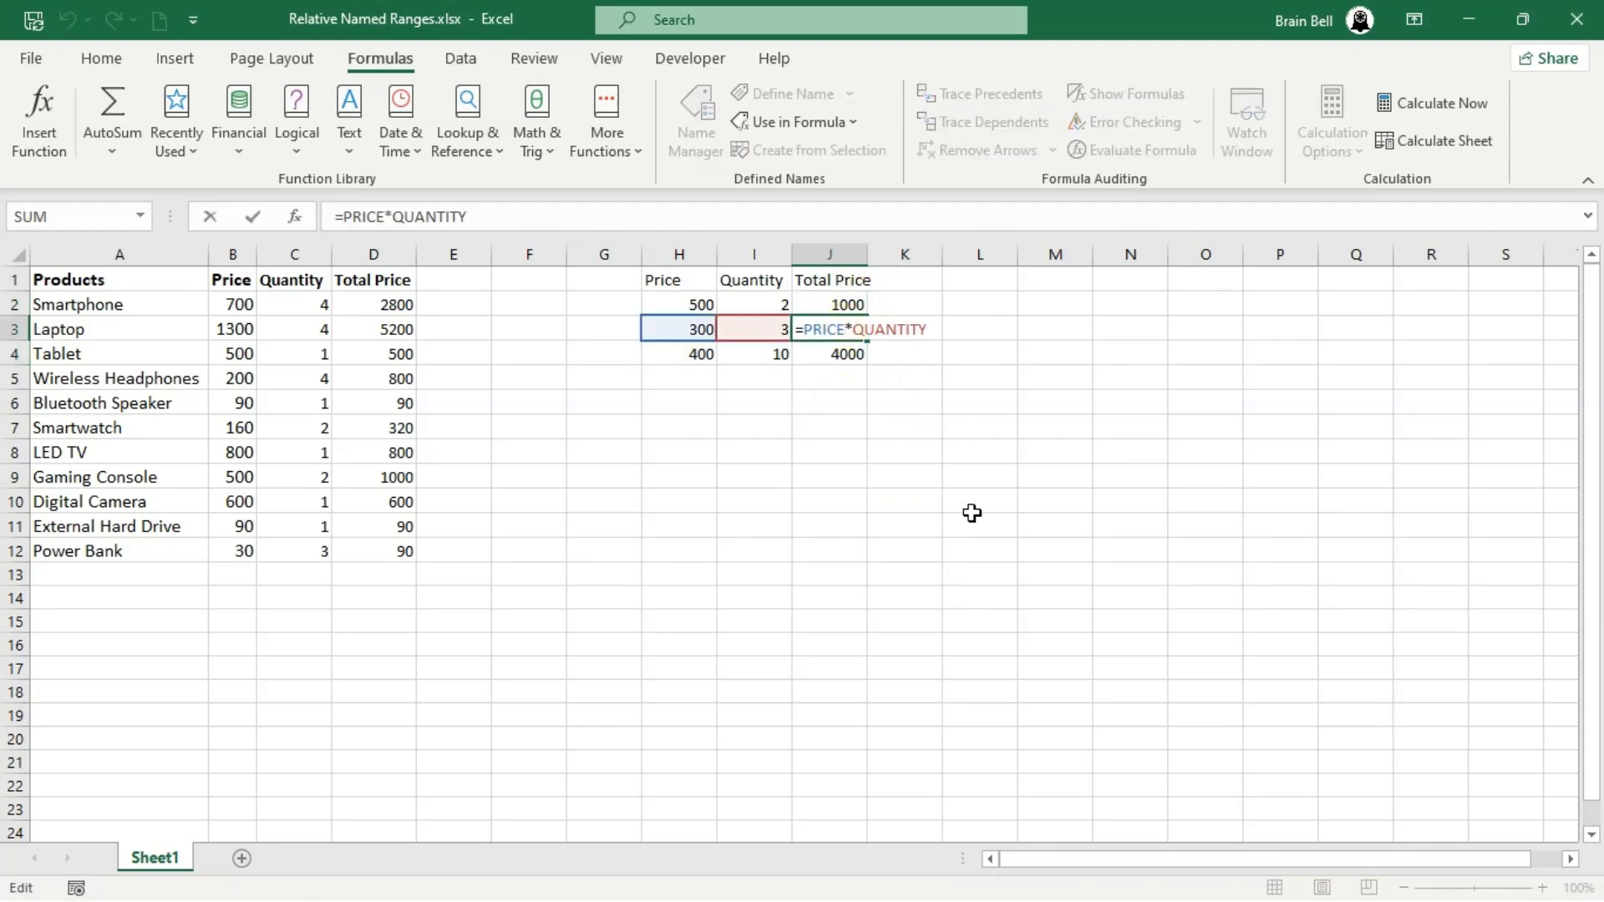
pyautogui.press('Escape')
# - Enter the headers Price, Quantity and Total Price in H11, I11 and J11 for a third table
pyautogui.click(681, 524)
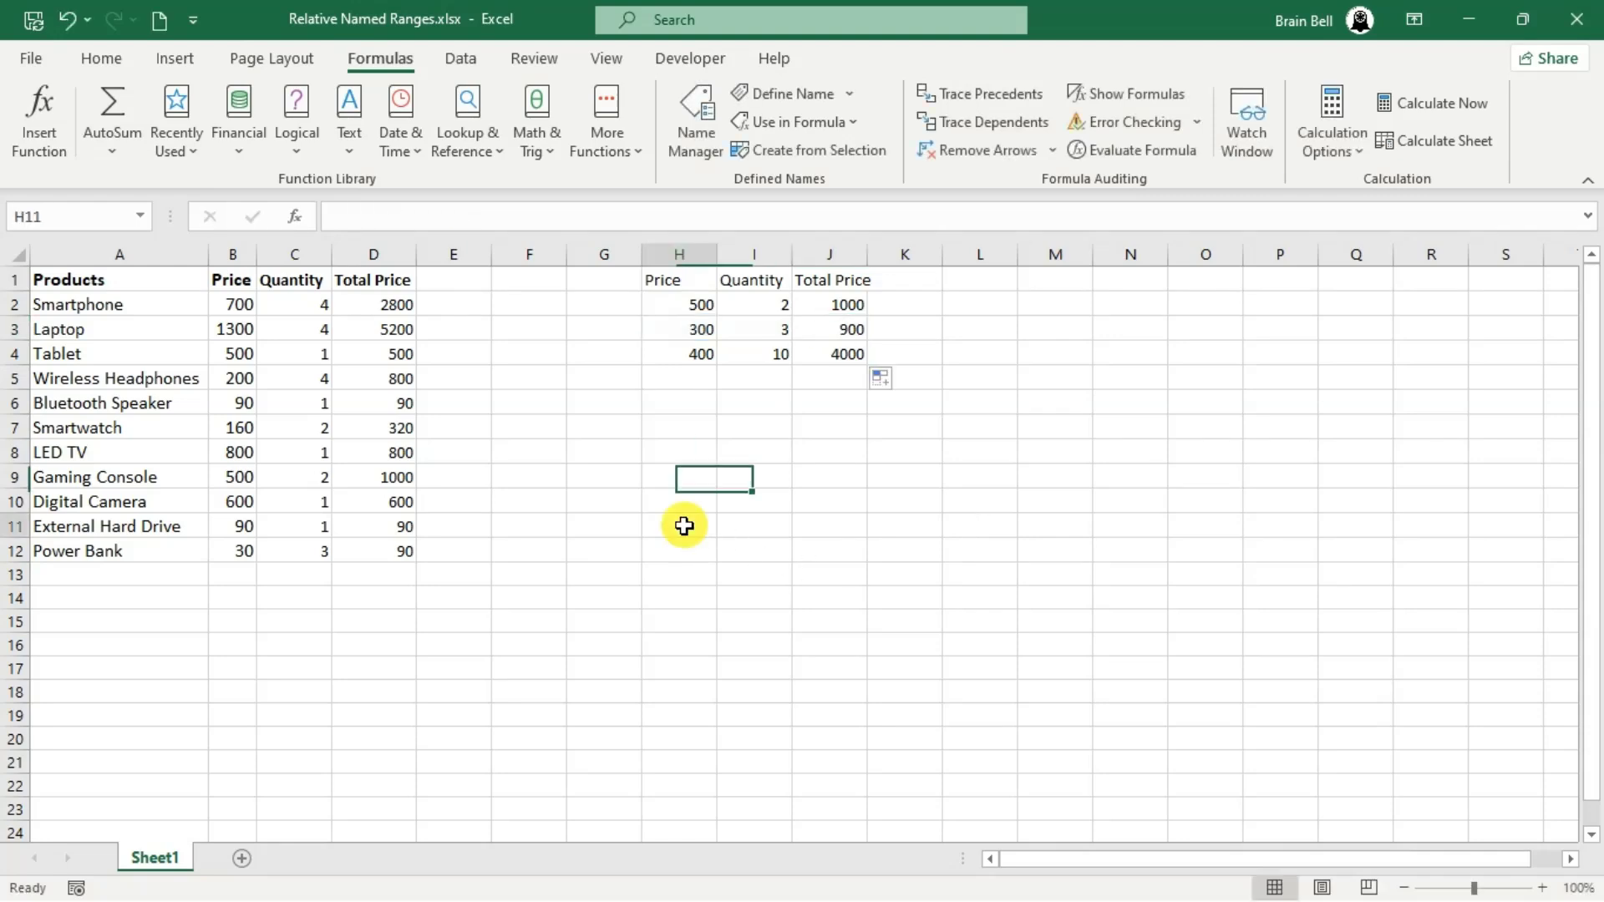
pyautogui.write('Price')
pyautogui.press('Tab')
pyautogui.write('Quantity')
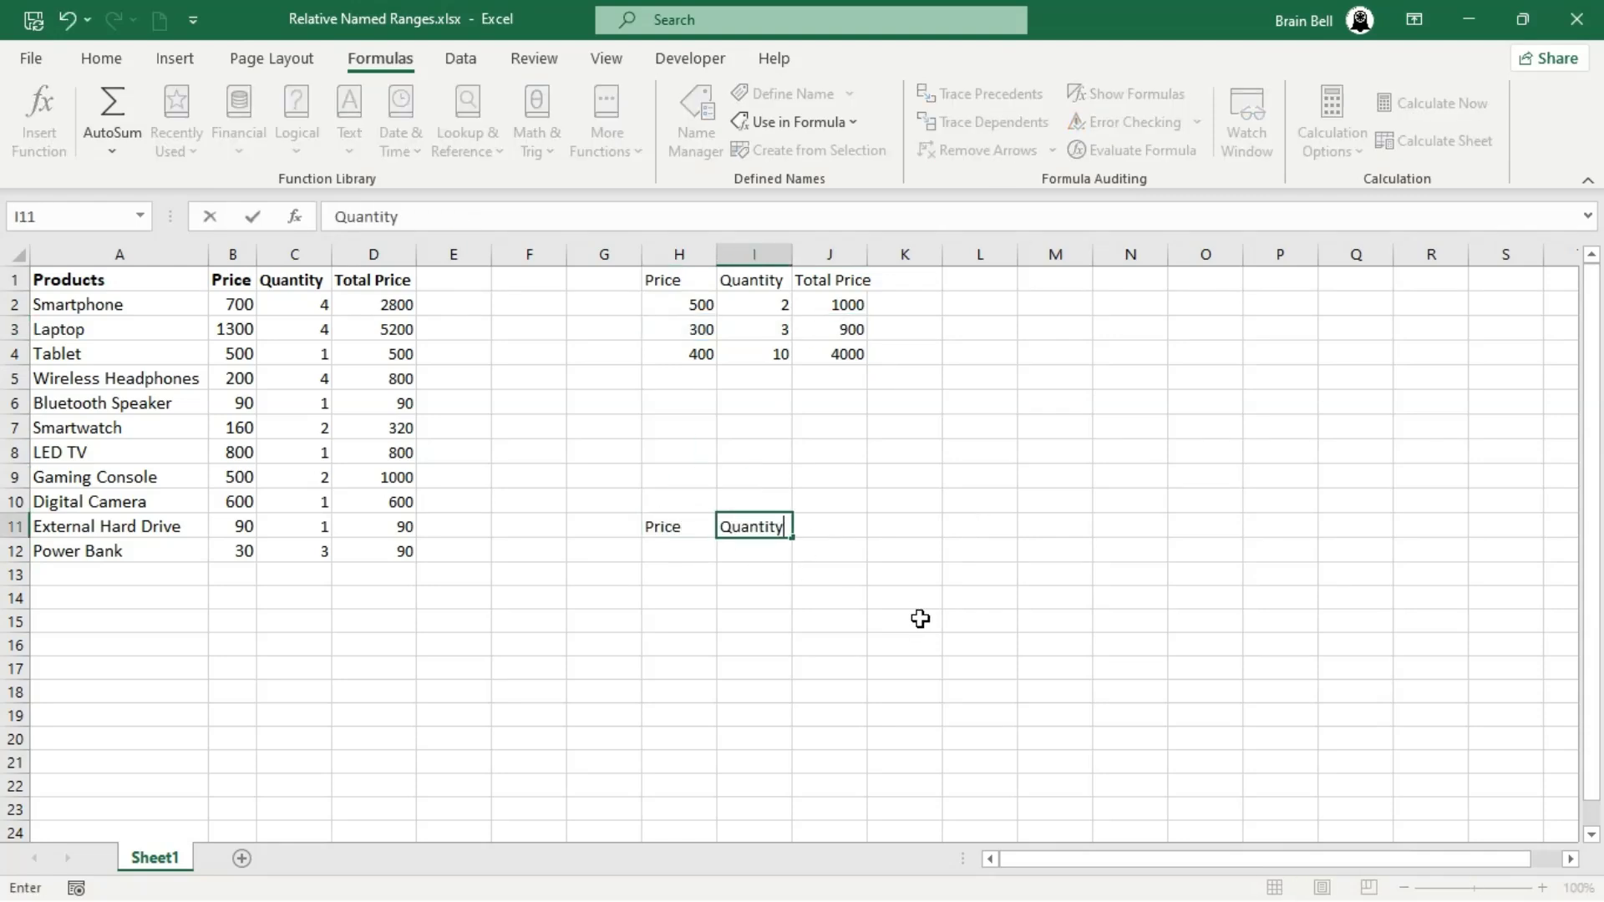
pyautogui.press('Tab')
pyautogui.write('Total Price')
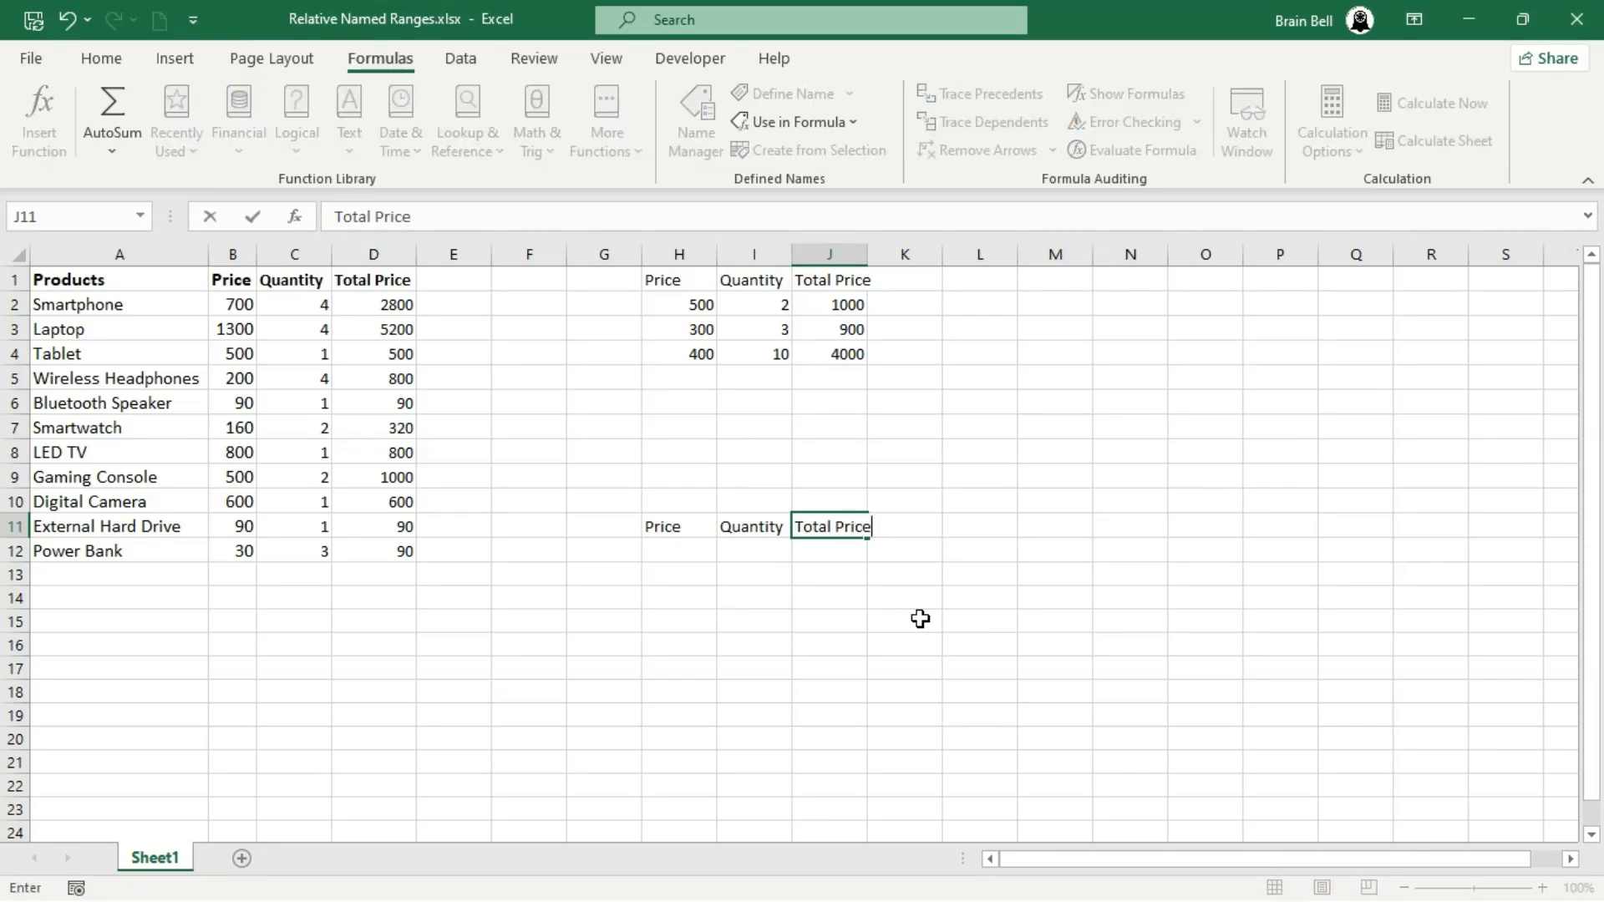
pyautogui.press('Return')
# - Fill H12:I14 with price and quantity rows: 600 and 1, 100 and 5, 800 and 2
pyautogui.write('00')
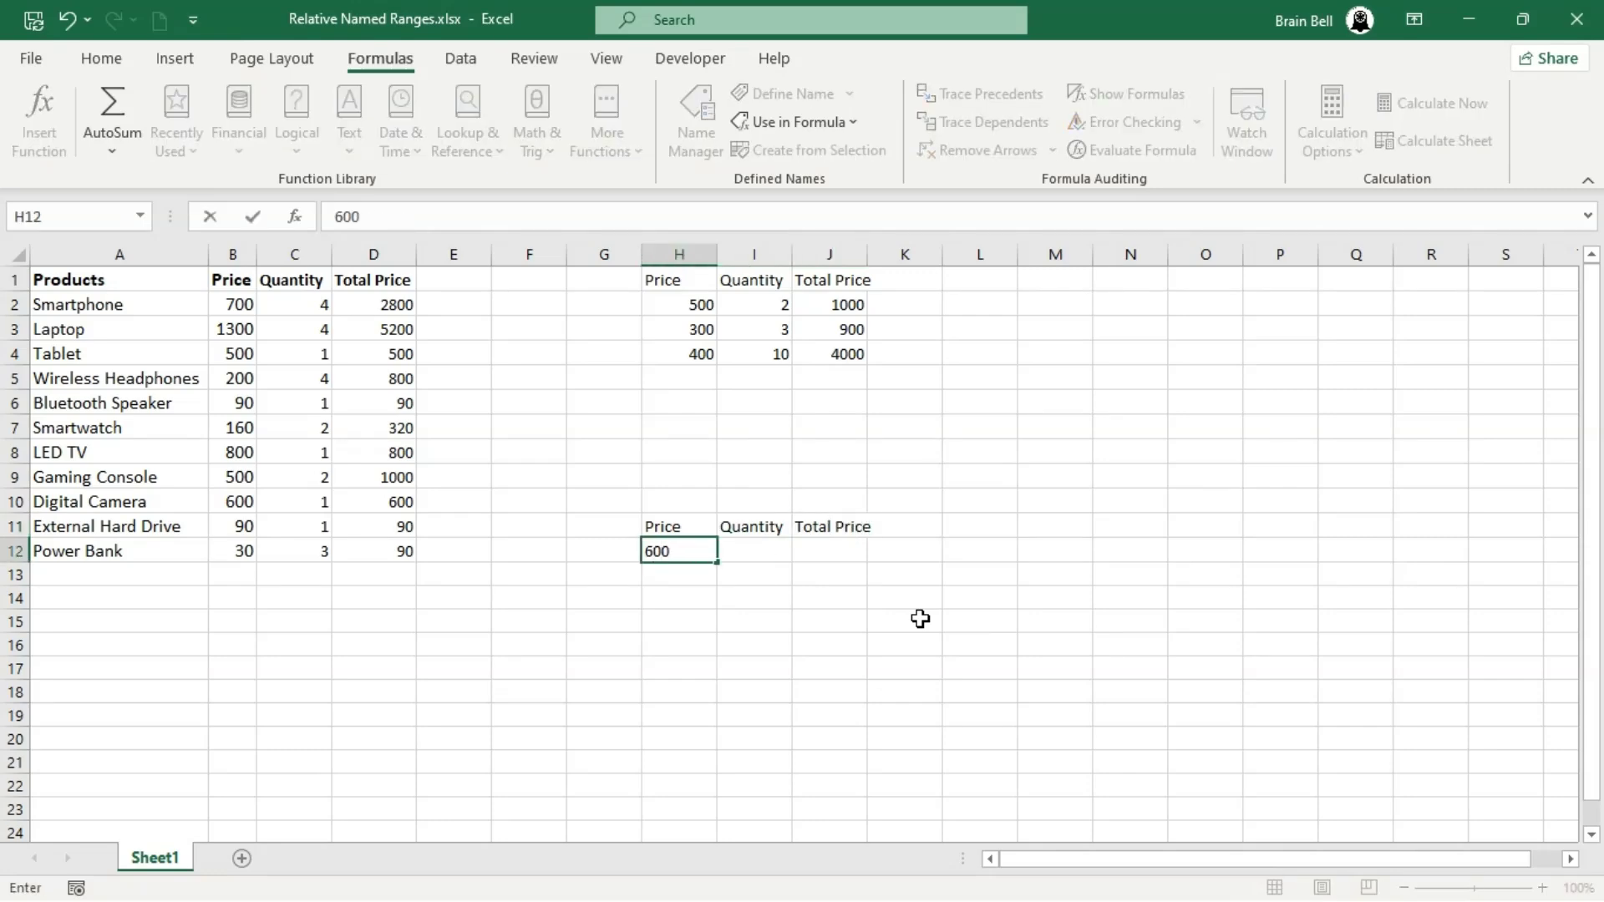
pyautogui.press('Tab')
pyautogui.write('1')
pyautogui.press('Return')
pyautogui.write('100')
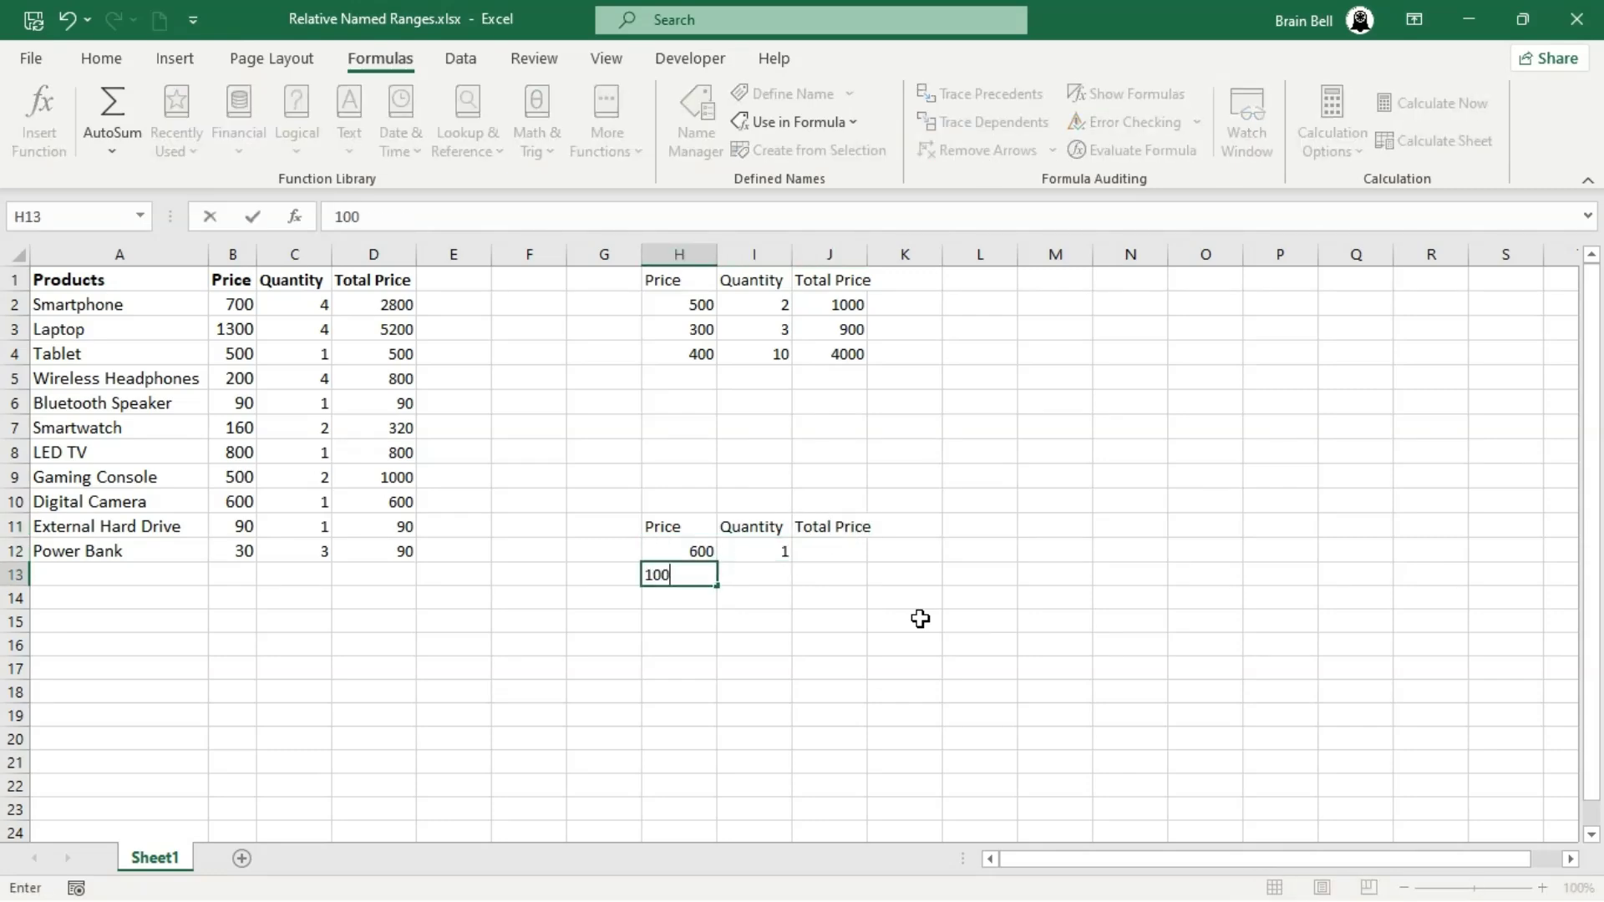
pyautogui.press('Tab')
pyautogui.write('5')
pyautogui.press('Return')
pyautogui.write('800')
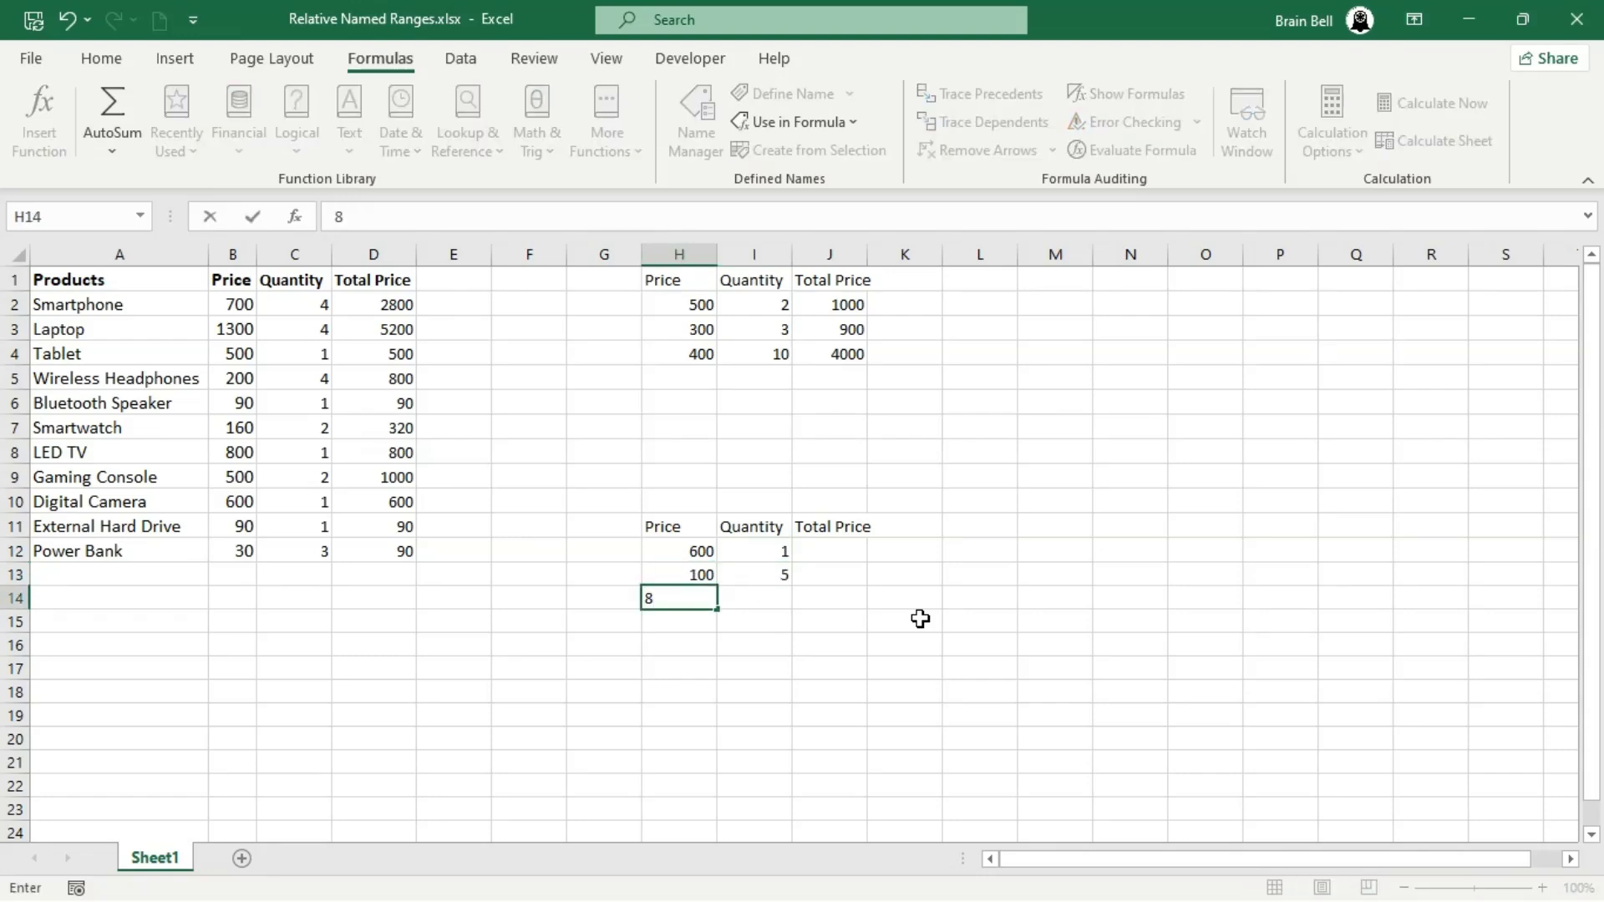
pyautogui.press('Tab')
pyautogui.write('2')
pyautogui.press('Tab')
# - Enter the formula =QUANTITY*PRICE in J12, using the defined names
pyautogui.press('Up')
pyautogui.press('Up')
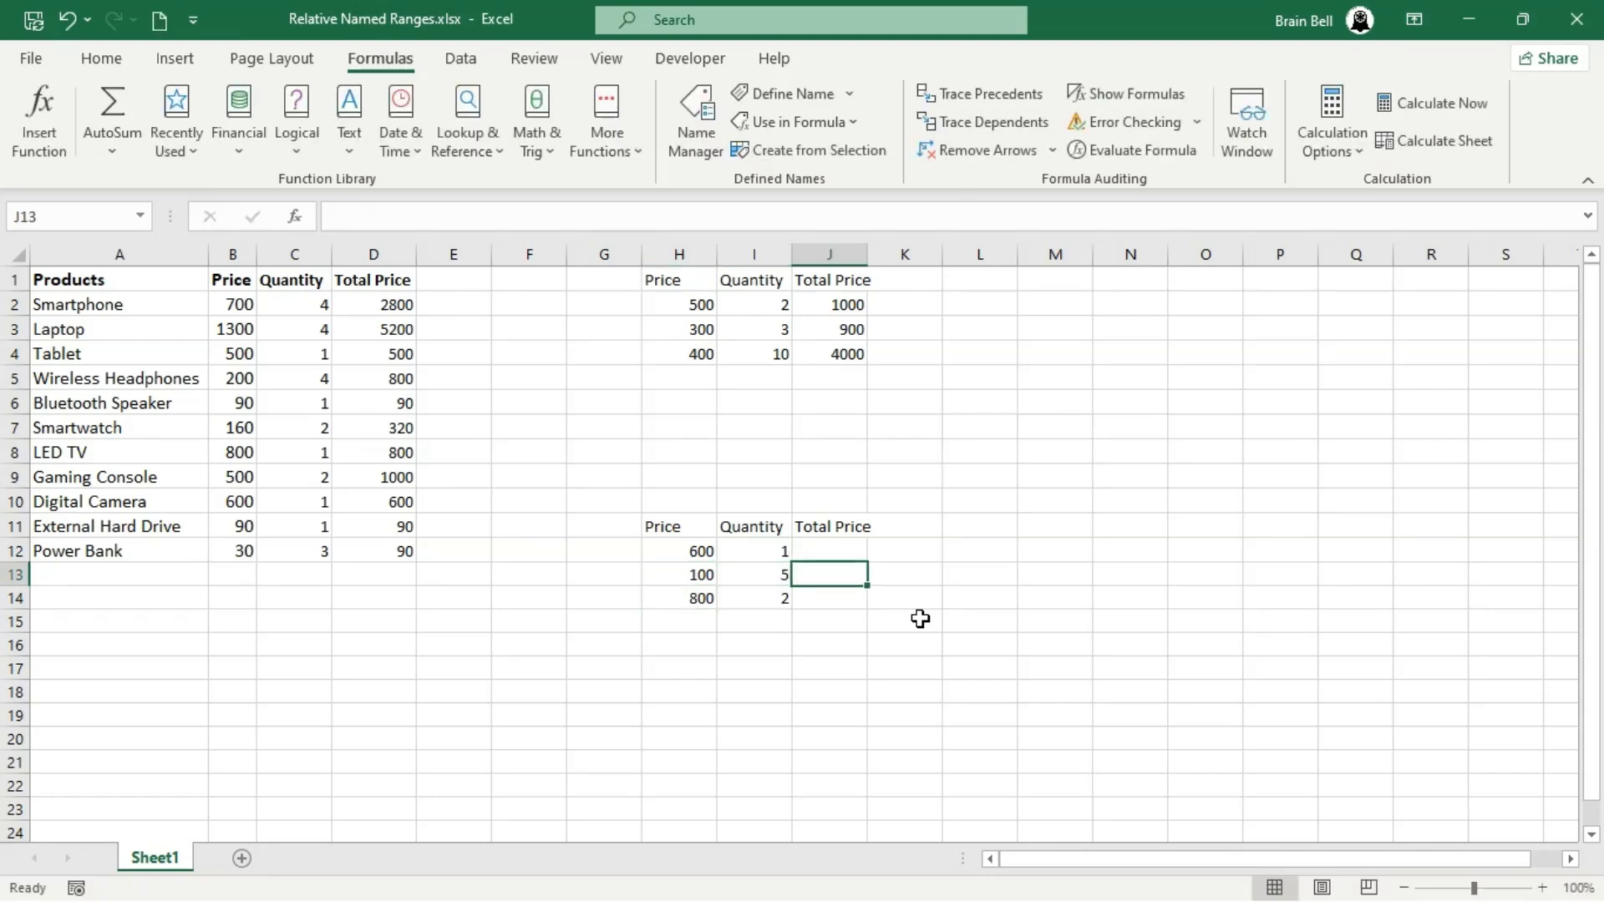
pyautogui.write('=qu')
pyautogui.press('Tab')
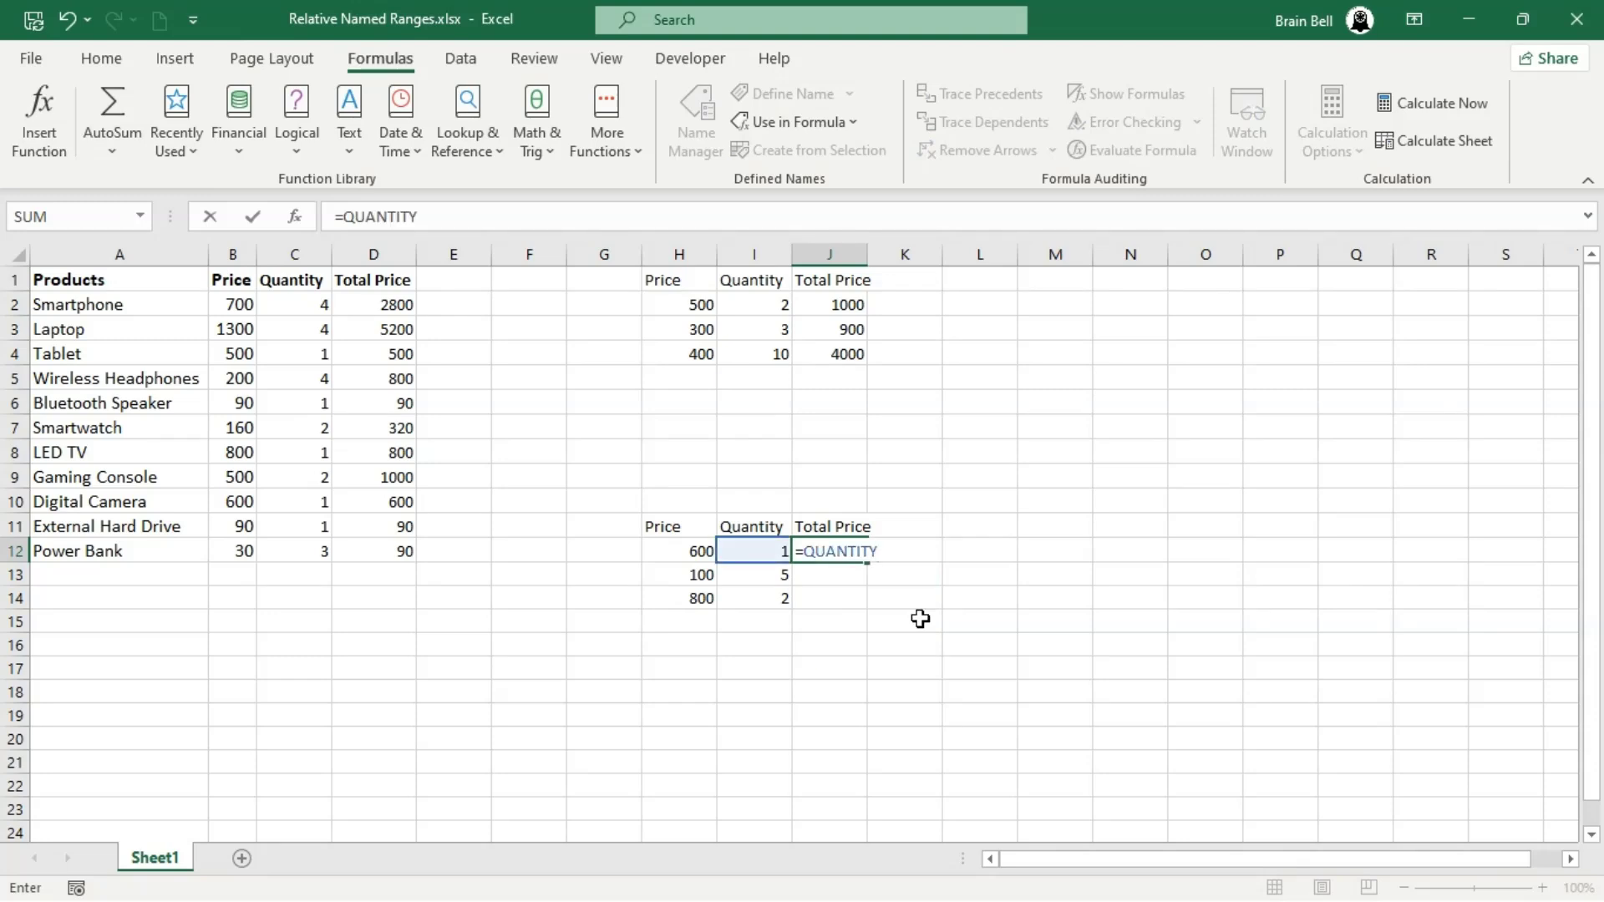
pyautogui.write('*pr')
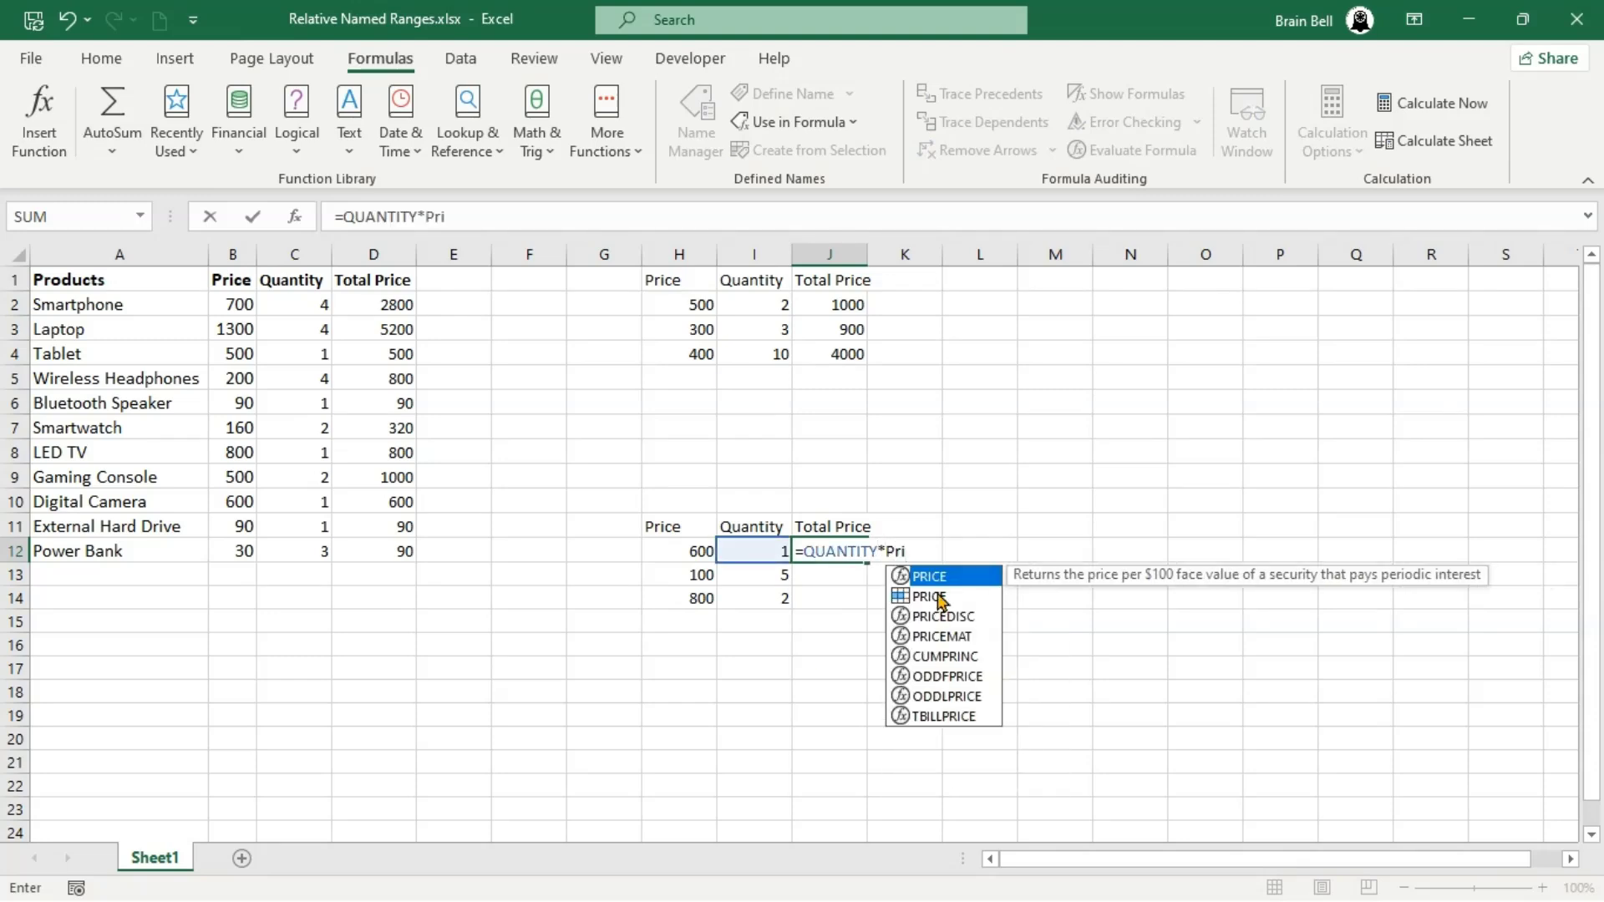
pyautogui.press('Tab')
pyautogui.press('Return')
# - Fill the J12 total price formula down to J14
pyautogui.click(848, 543)
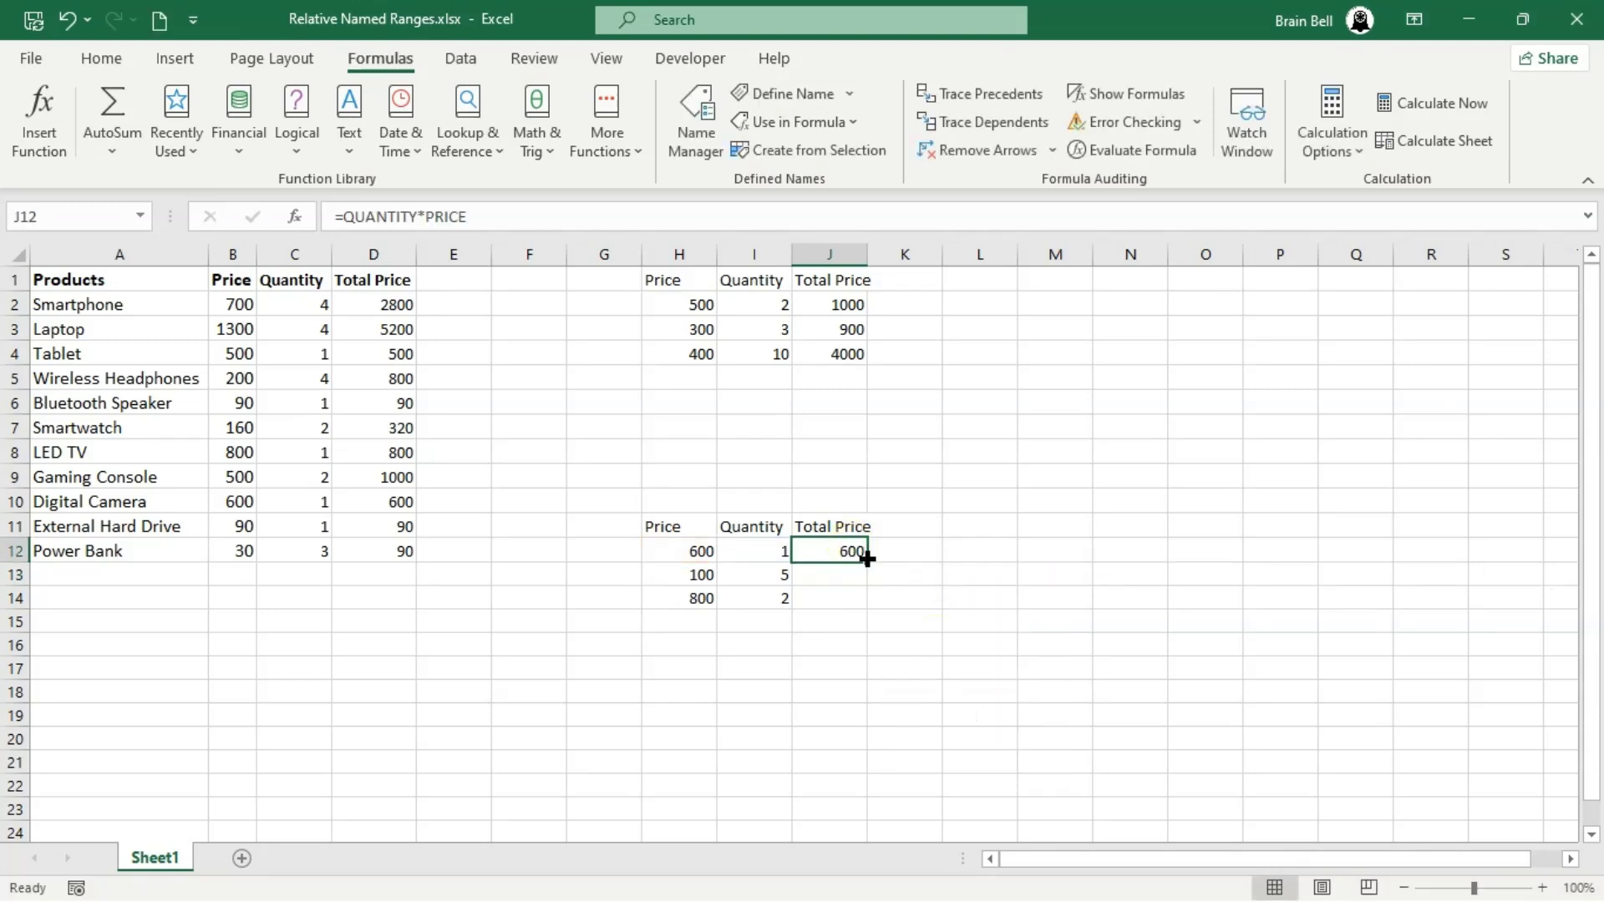
pyautogui.doubleClick(866, 562)
pyautogui.click(967, 593)
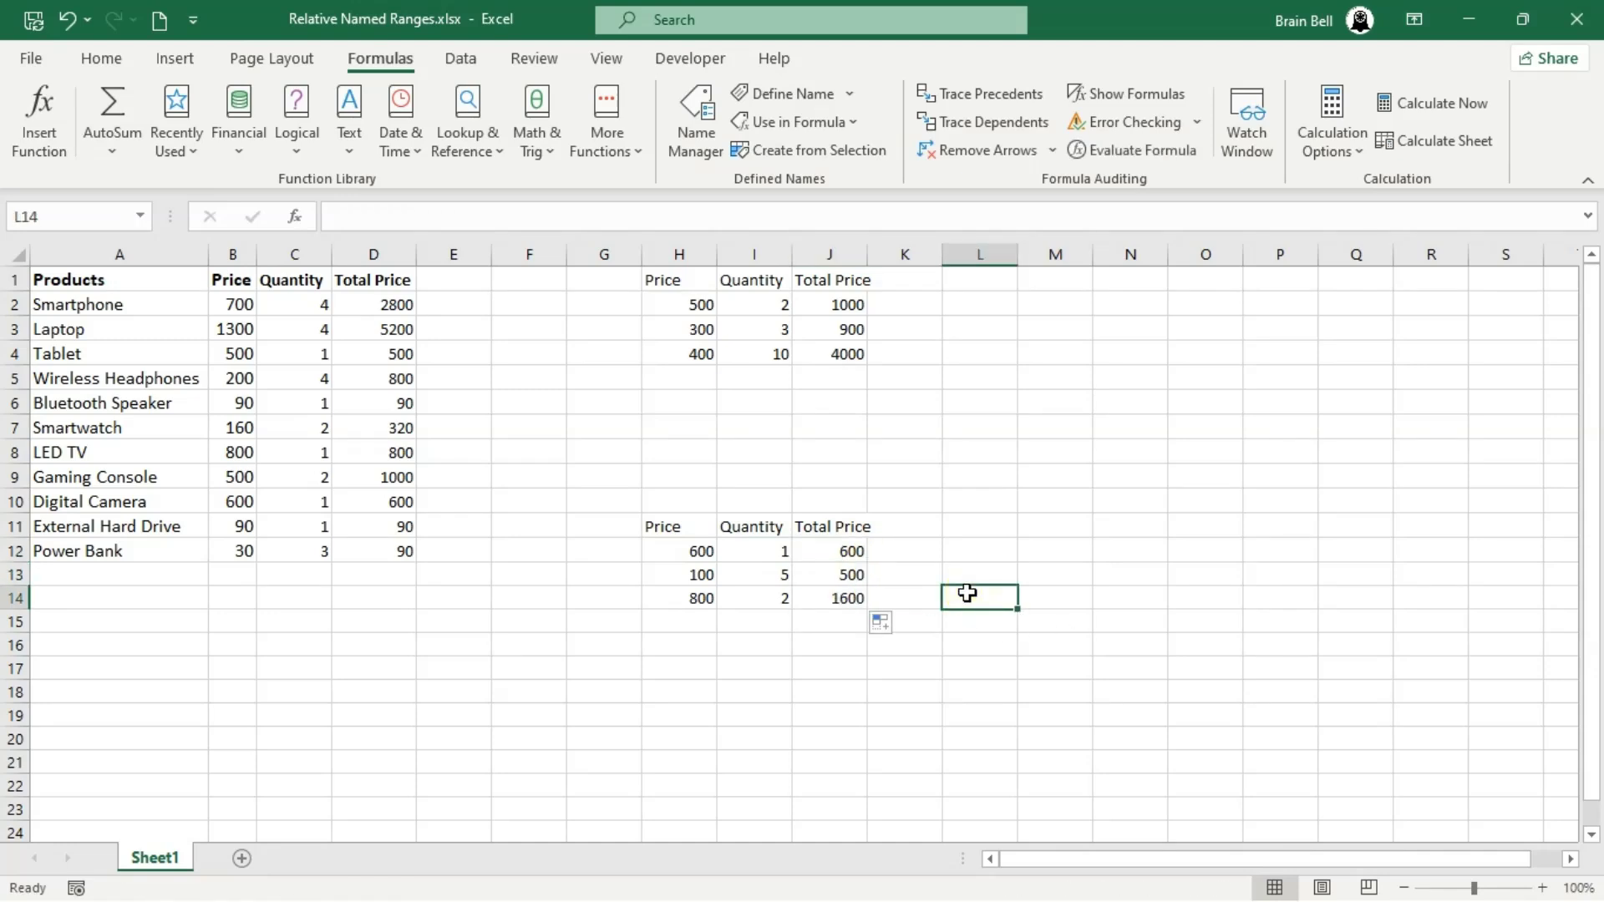
# - Inspect which cells PRICE and QUANTITY refer to in the formulas of J14, J13, J12, J4 and J2
pyautogui.doubleClick(848, 596)
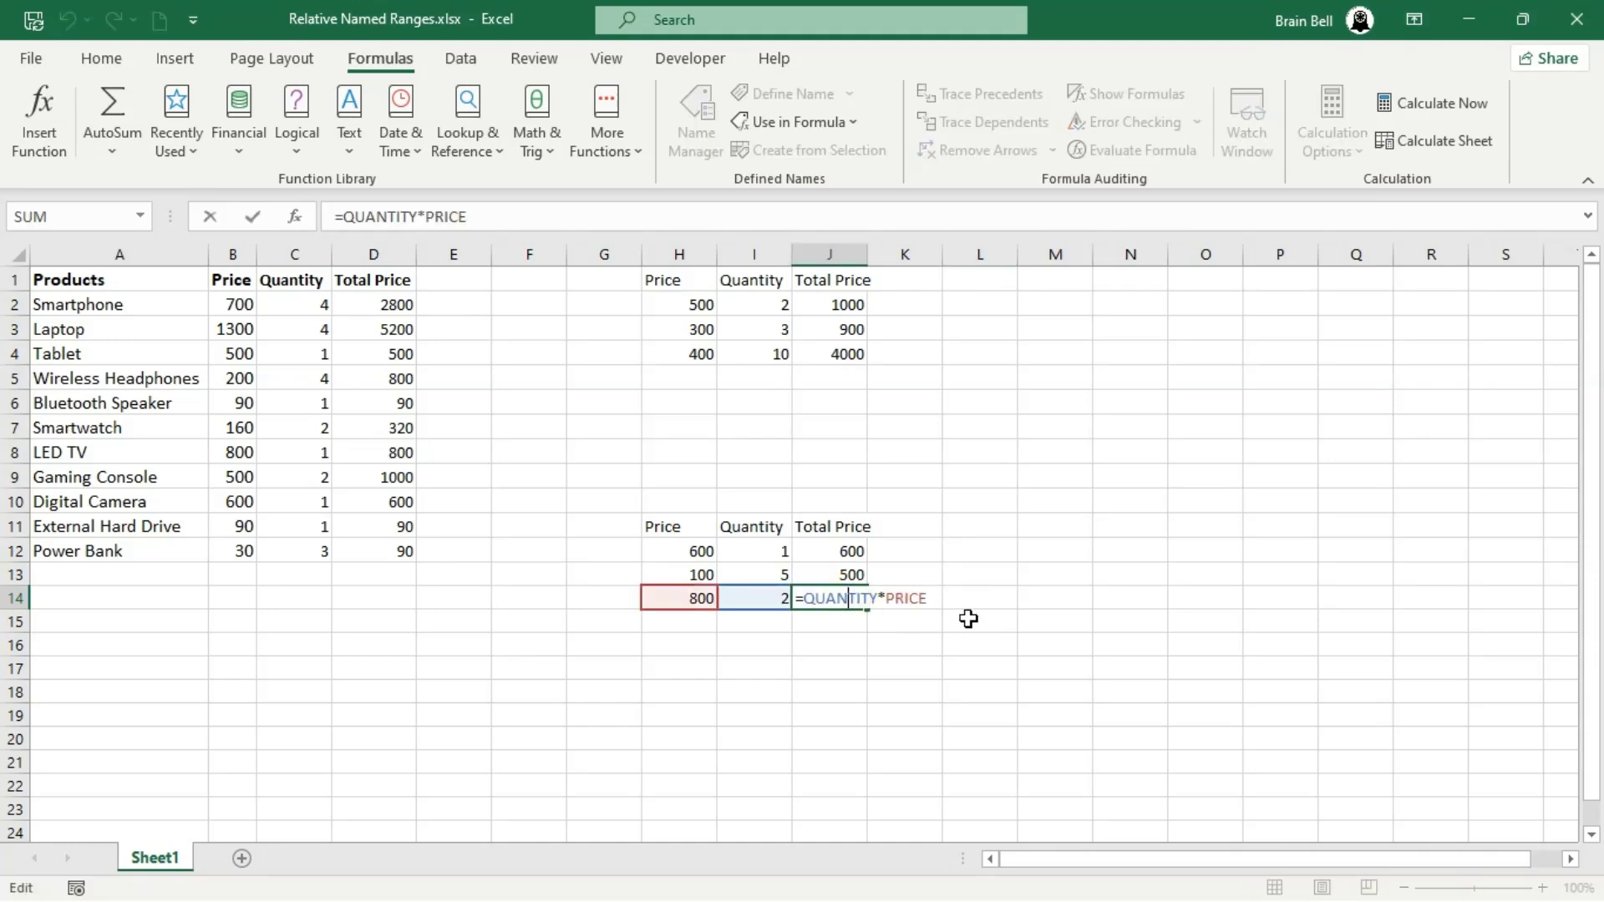
pyautogui.press('Escape')
pyautogui.doubleClick(848, 573)
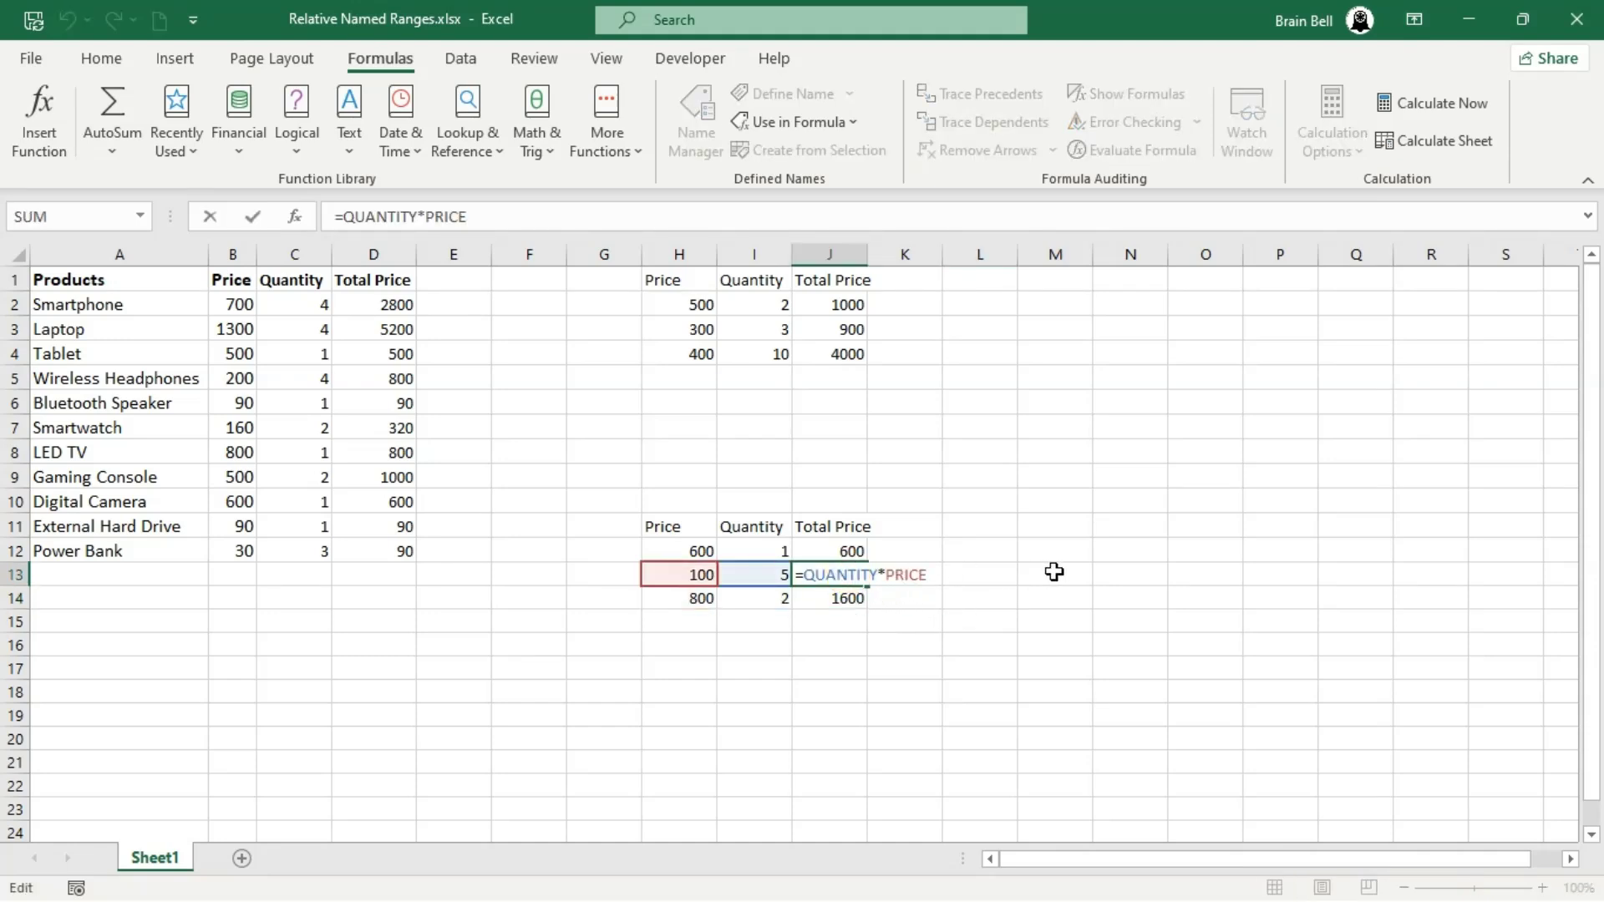
pyautogui.press('Escape')
pyautogui.doubleClick(852, 551)
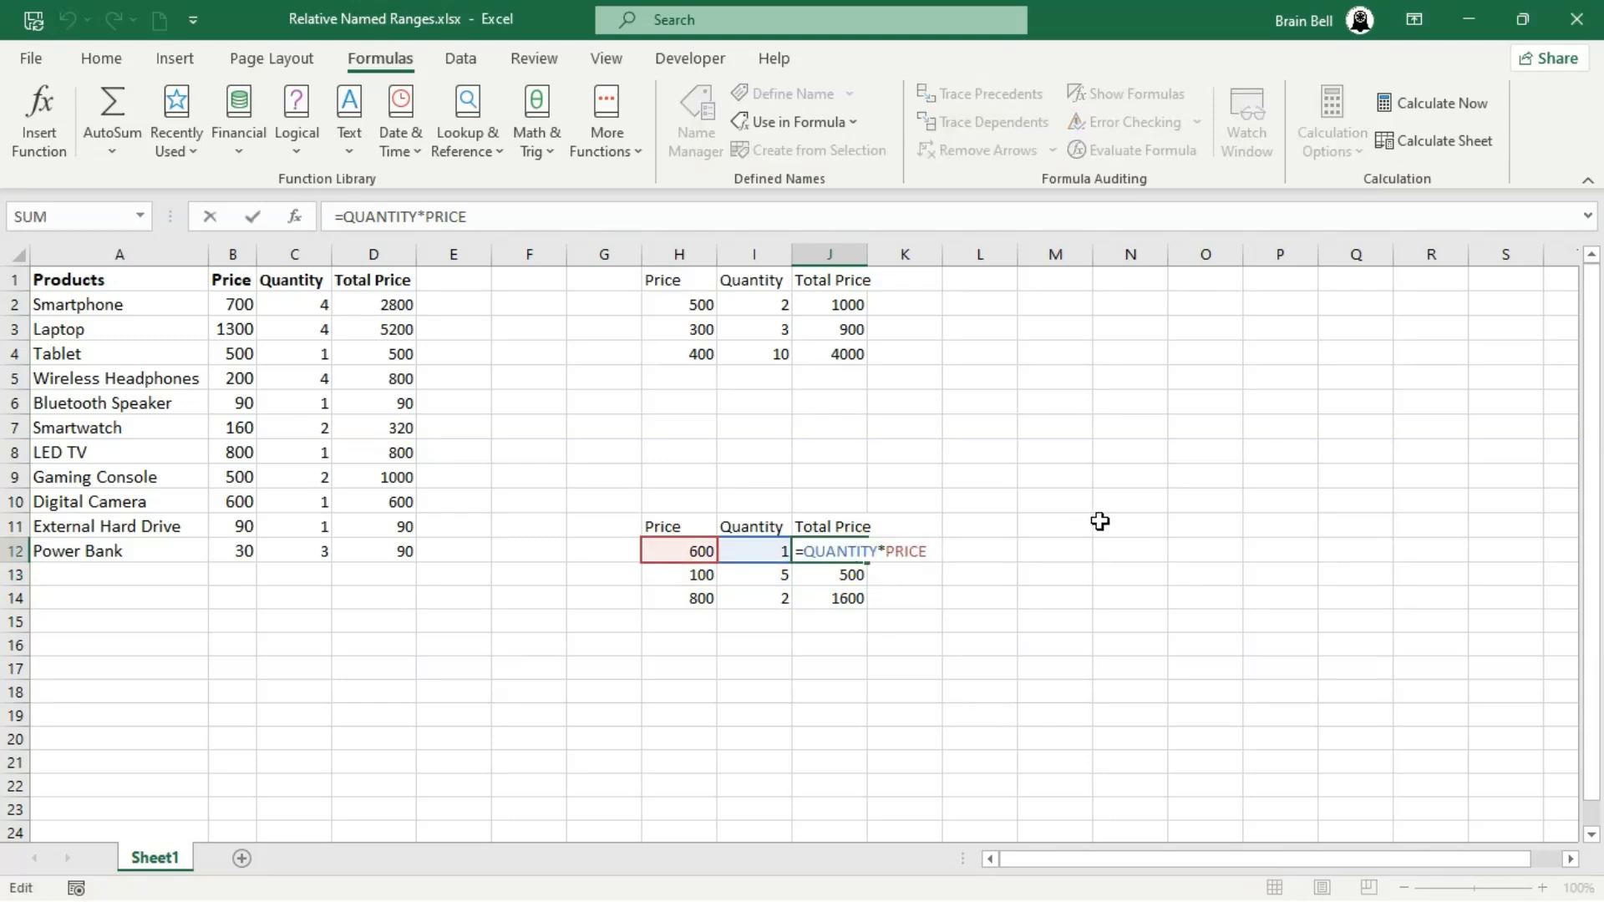
pyautogui.press('Escape')
pyautogui.doubleClick(852, 353)
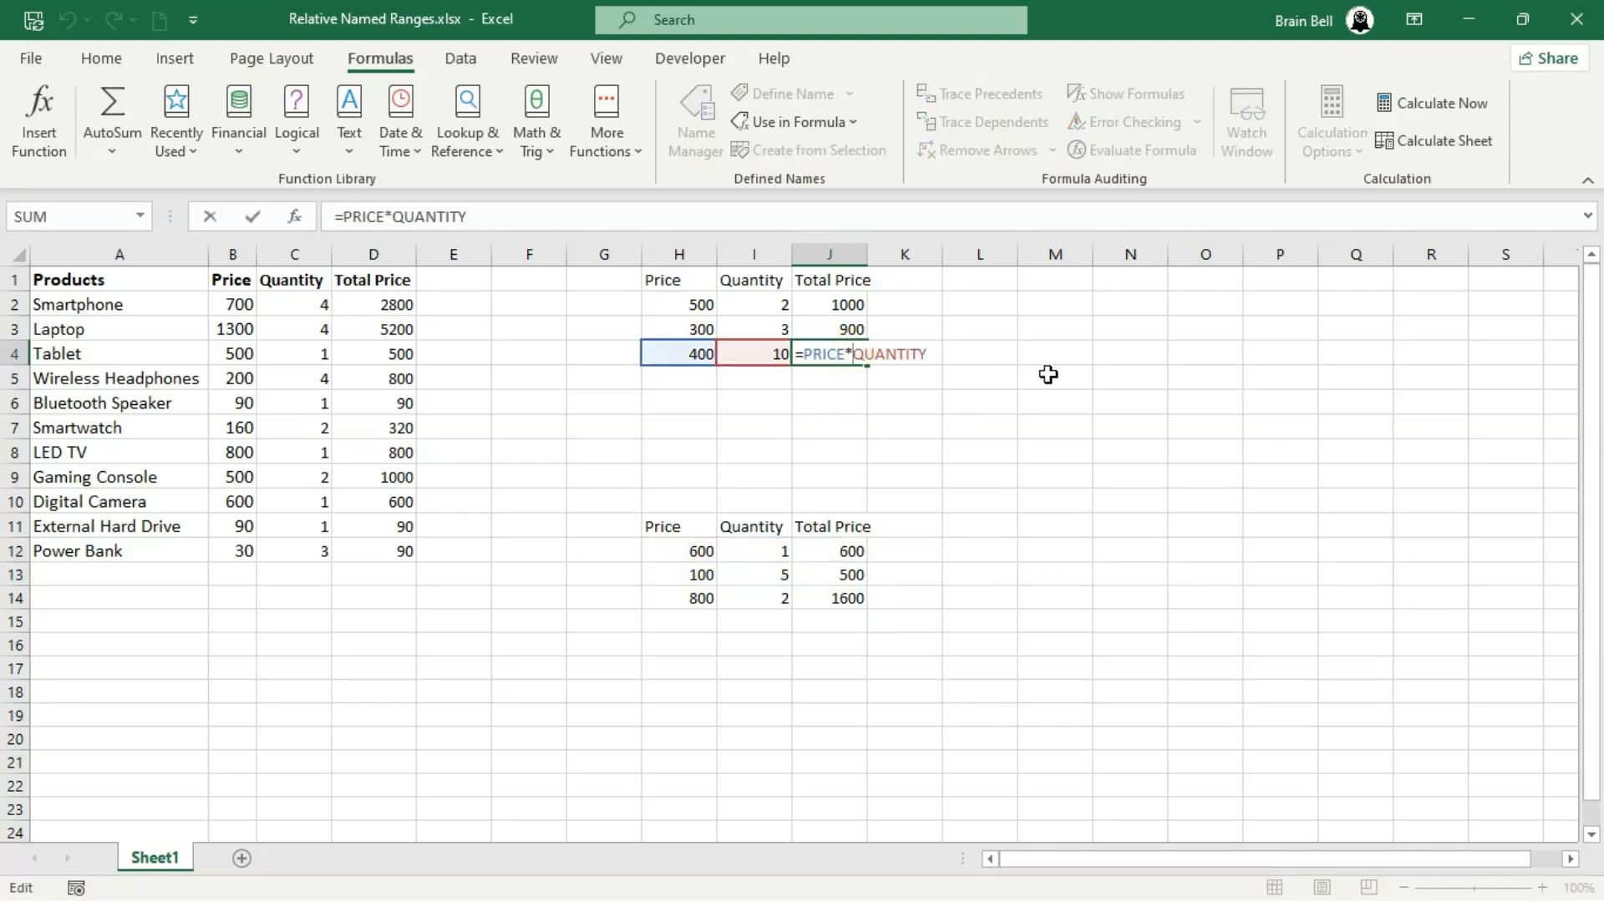
pyautogui.press('Escape')
pyautogui.doubleClick(848, 305)
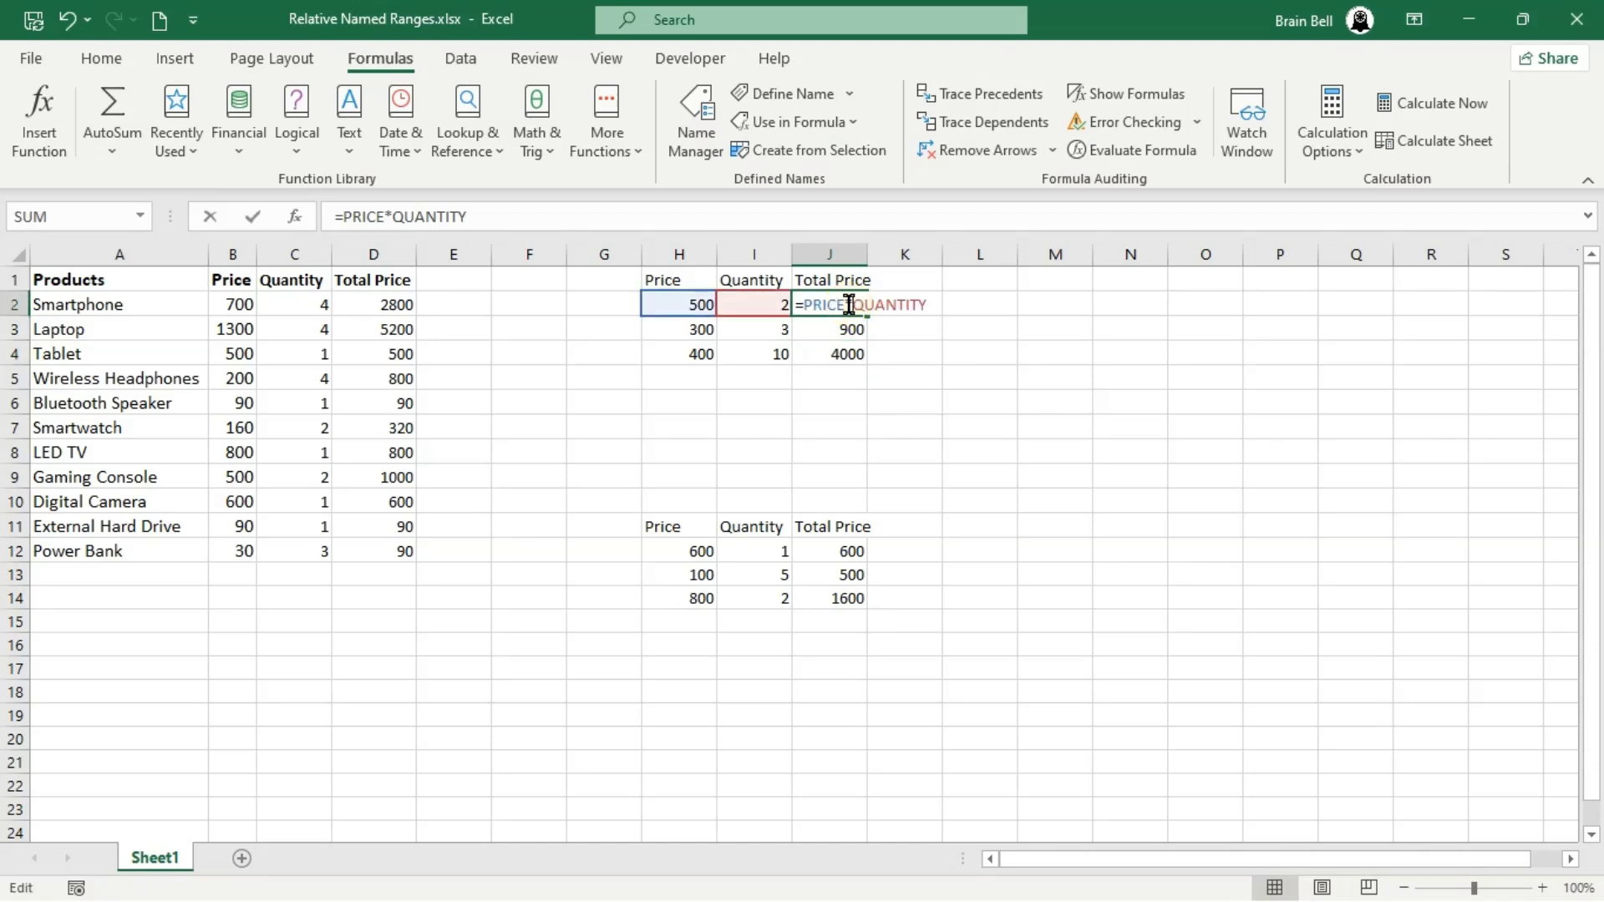
pyautogui.press('Escape')
# - Check the cells referenced by the Total Price formulas in D9, D2 and D12 of the product table
pyautogui.doubleClick(393, 475)
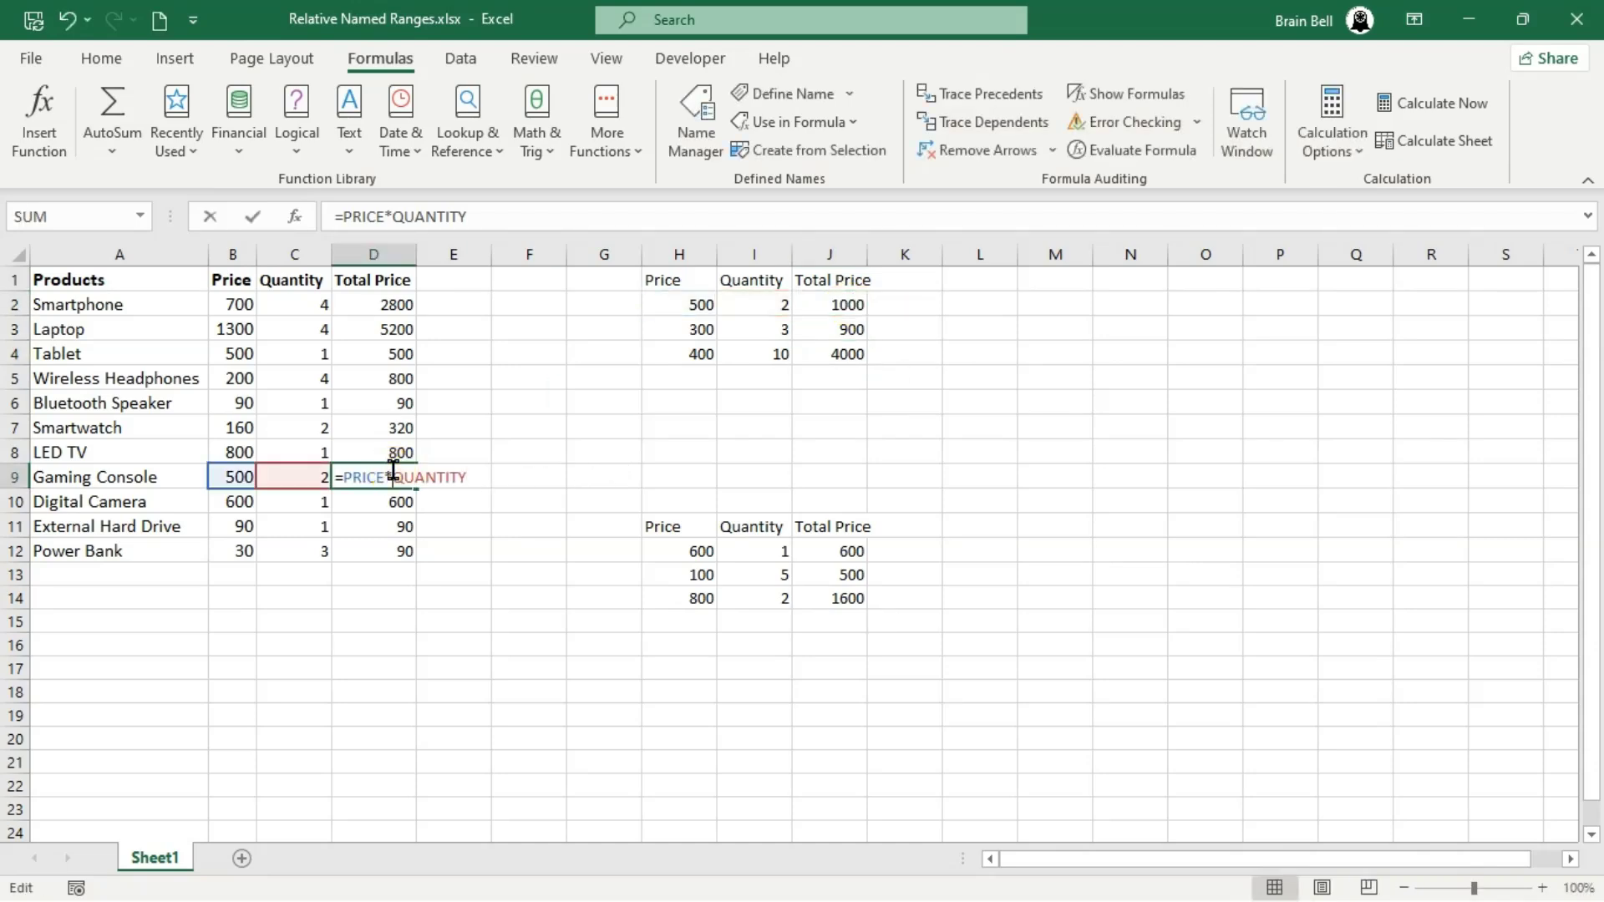
pyautogui.press('Escape')
pyautogui.doubleClick(393, 304)
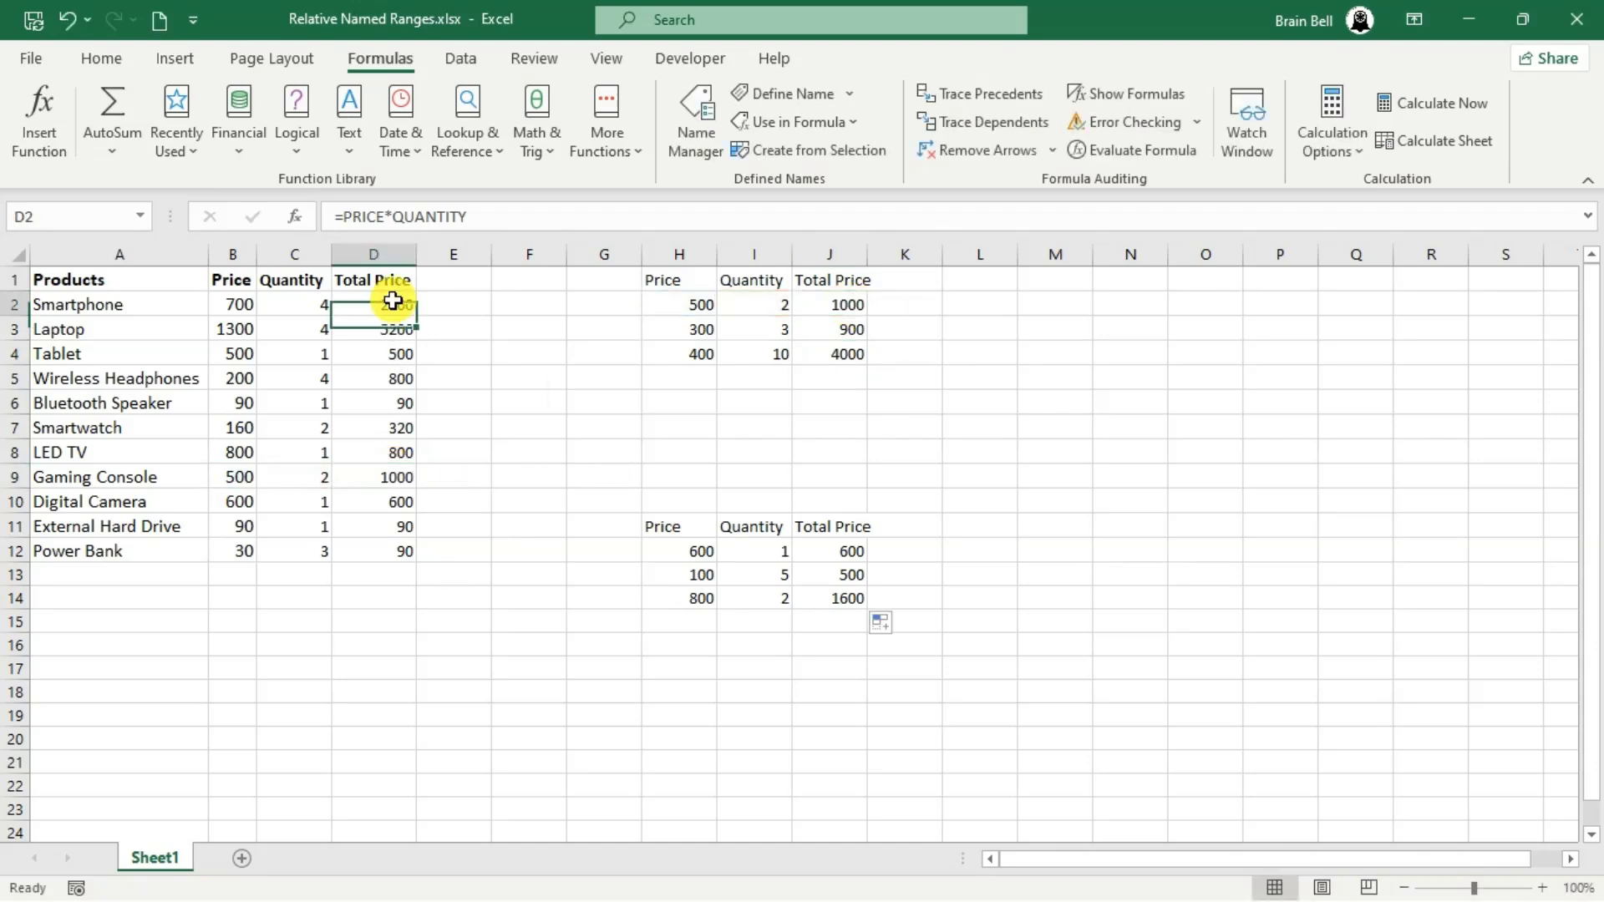
pyautogui.press('Escape')
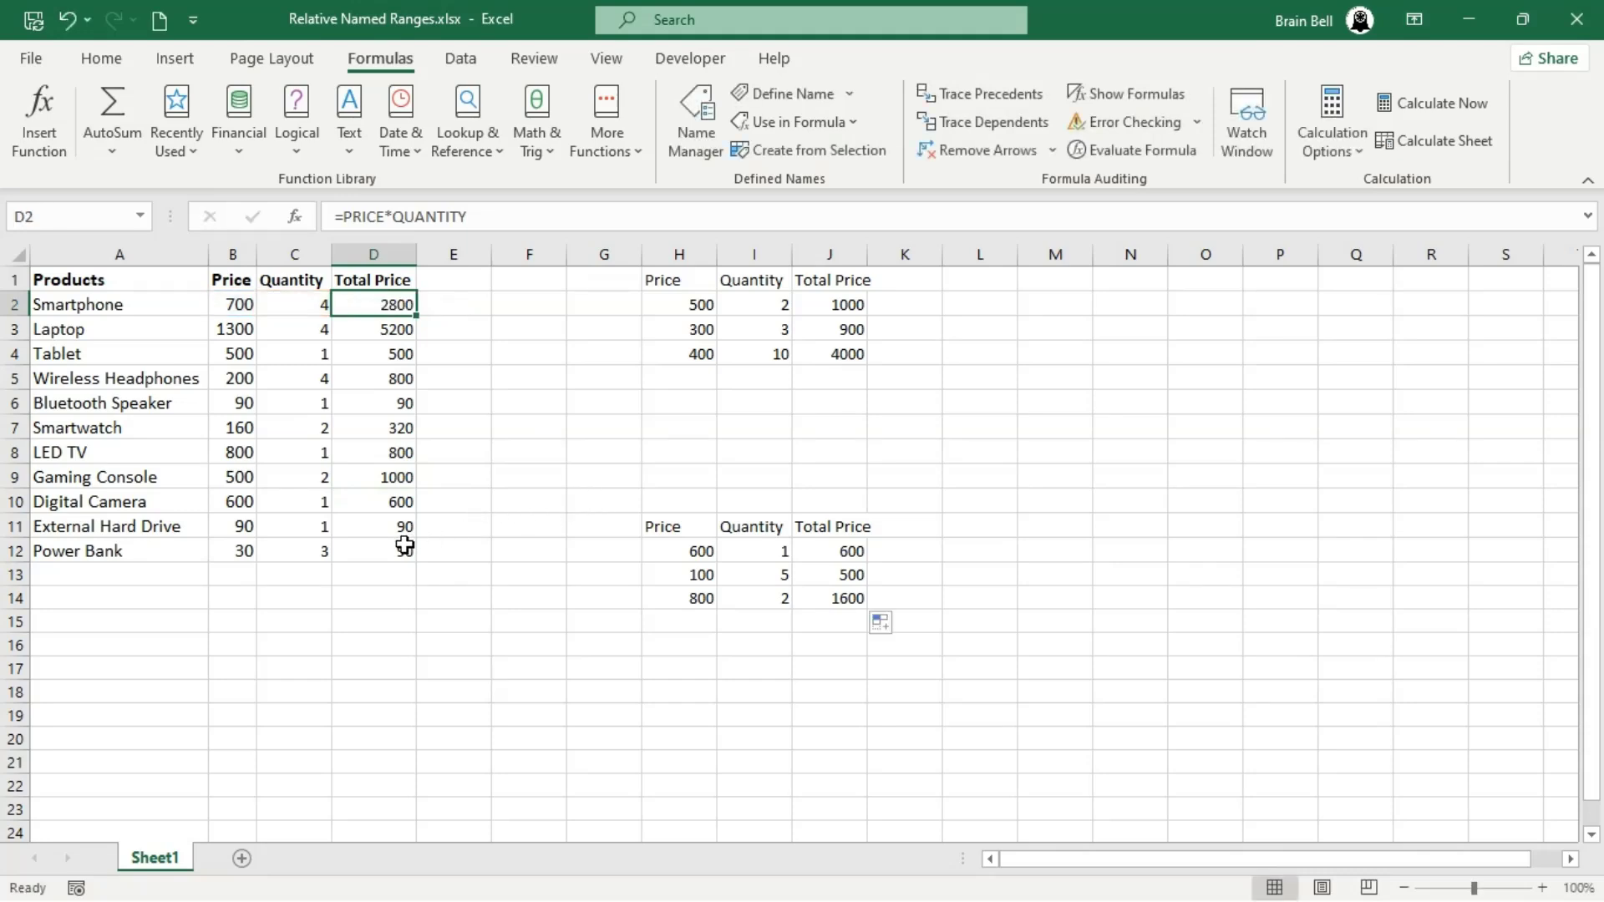
pyautogui.doubleClick(394, 548)
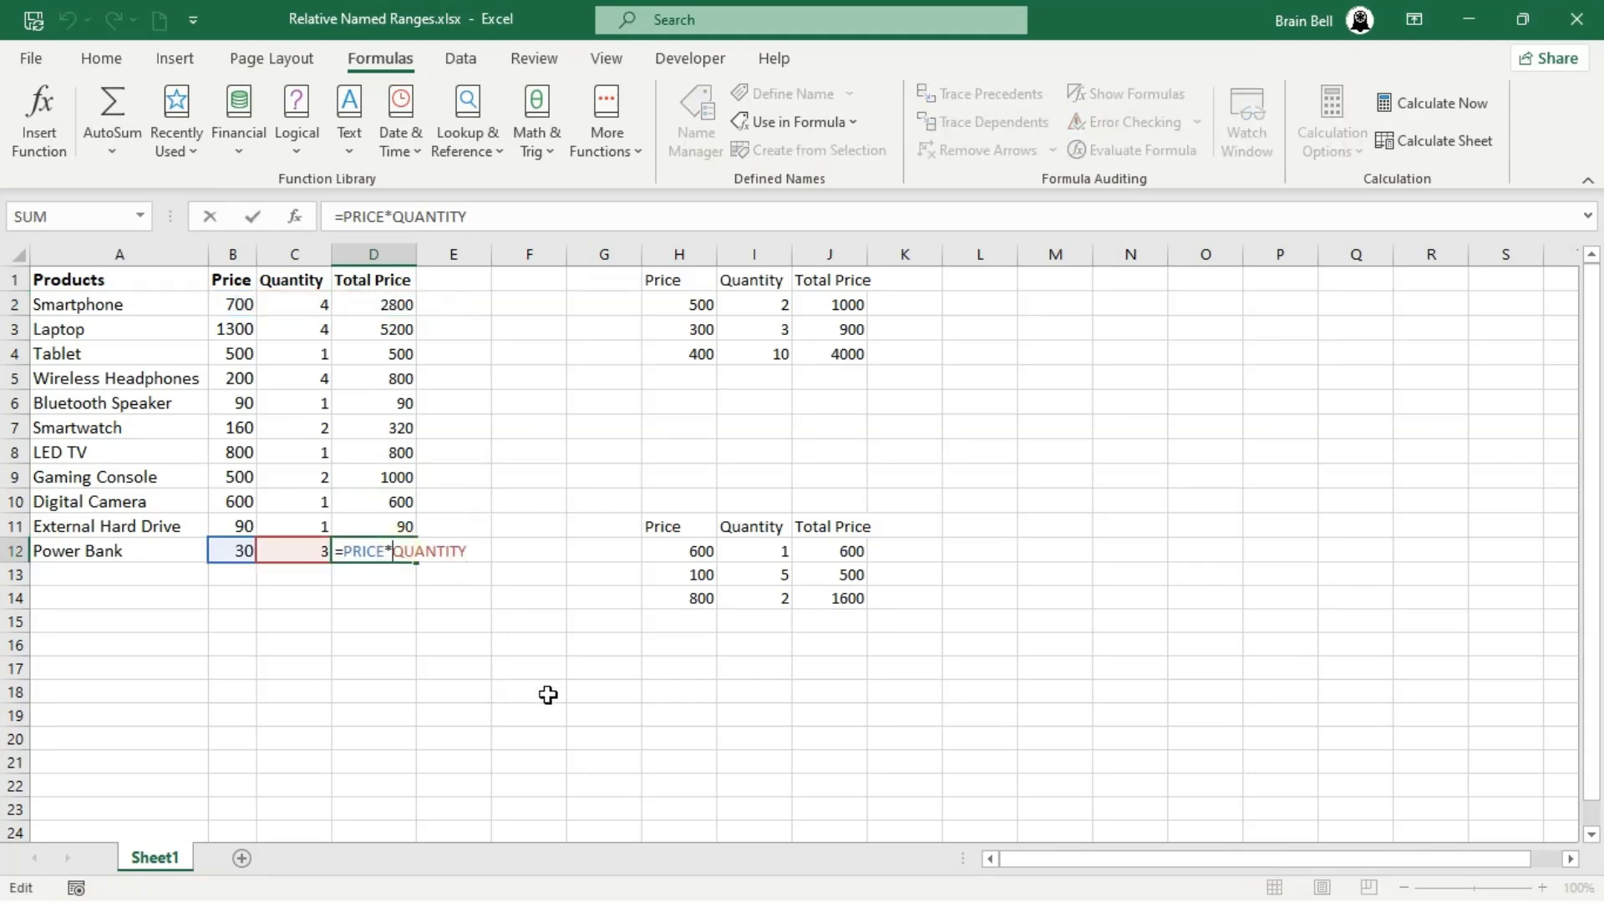